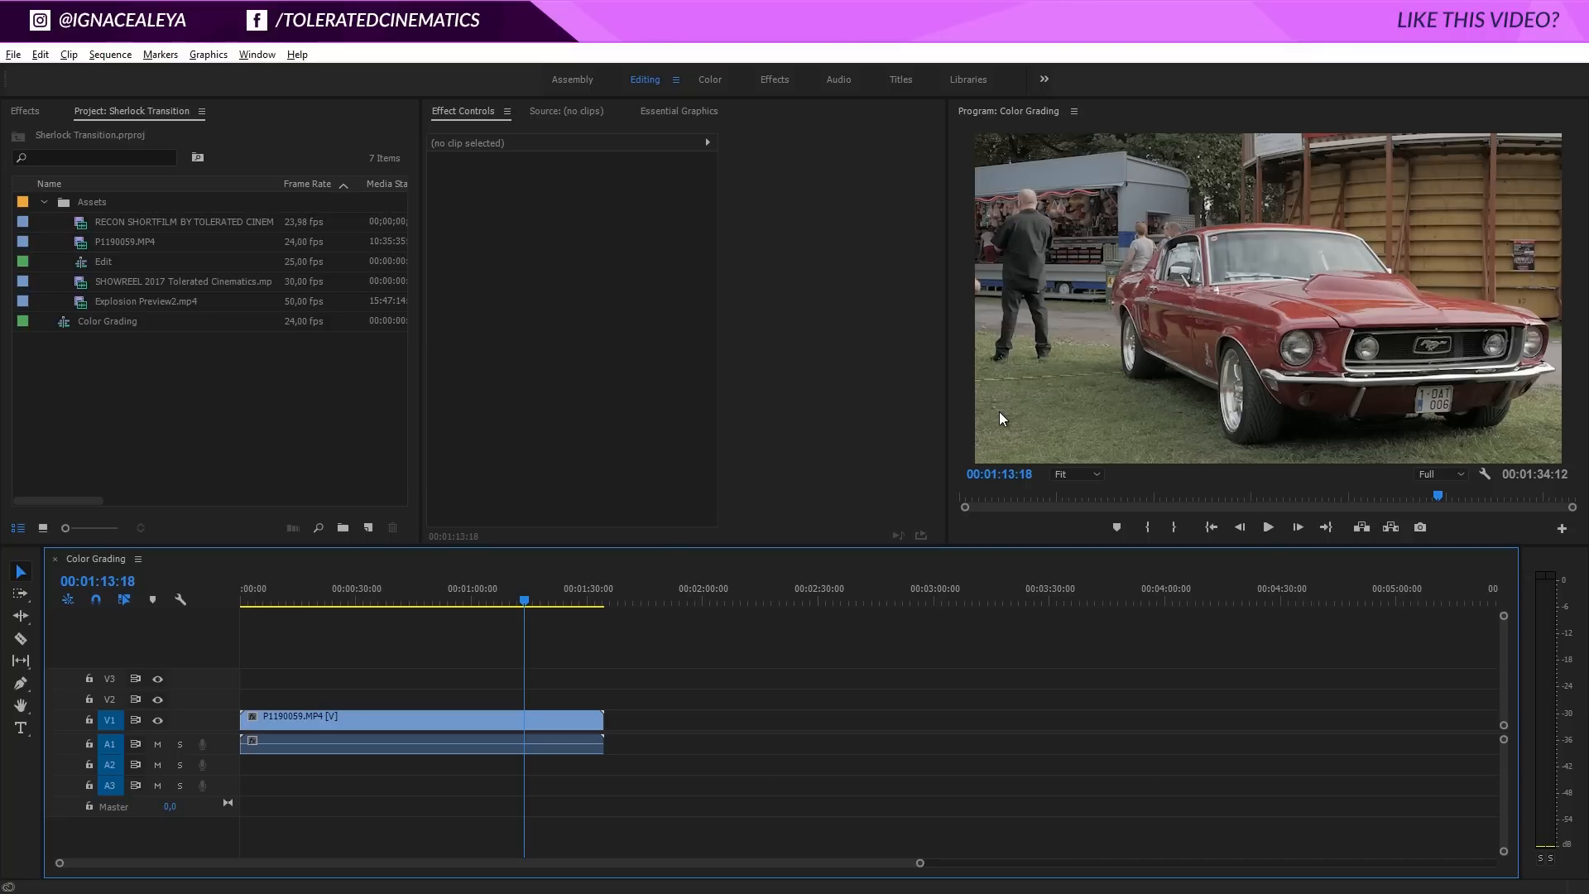
Apply the Lumetri Color effect to the P1190059.MP4 clip in the Color Grading sequence.
click(25, 111)
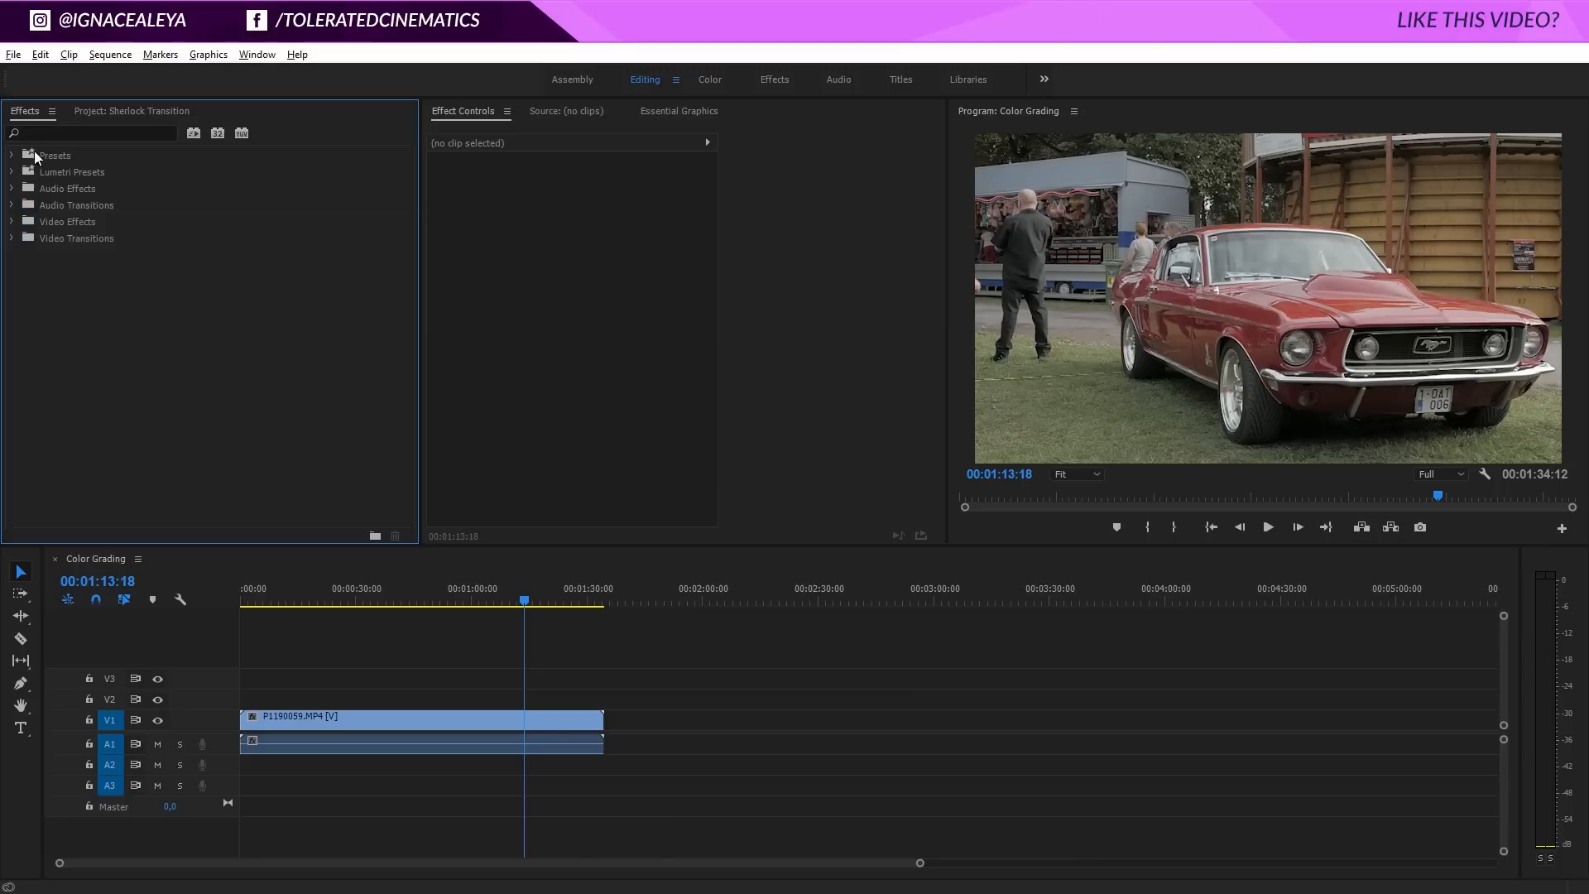
click(13, 222)
click(22, 286)
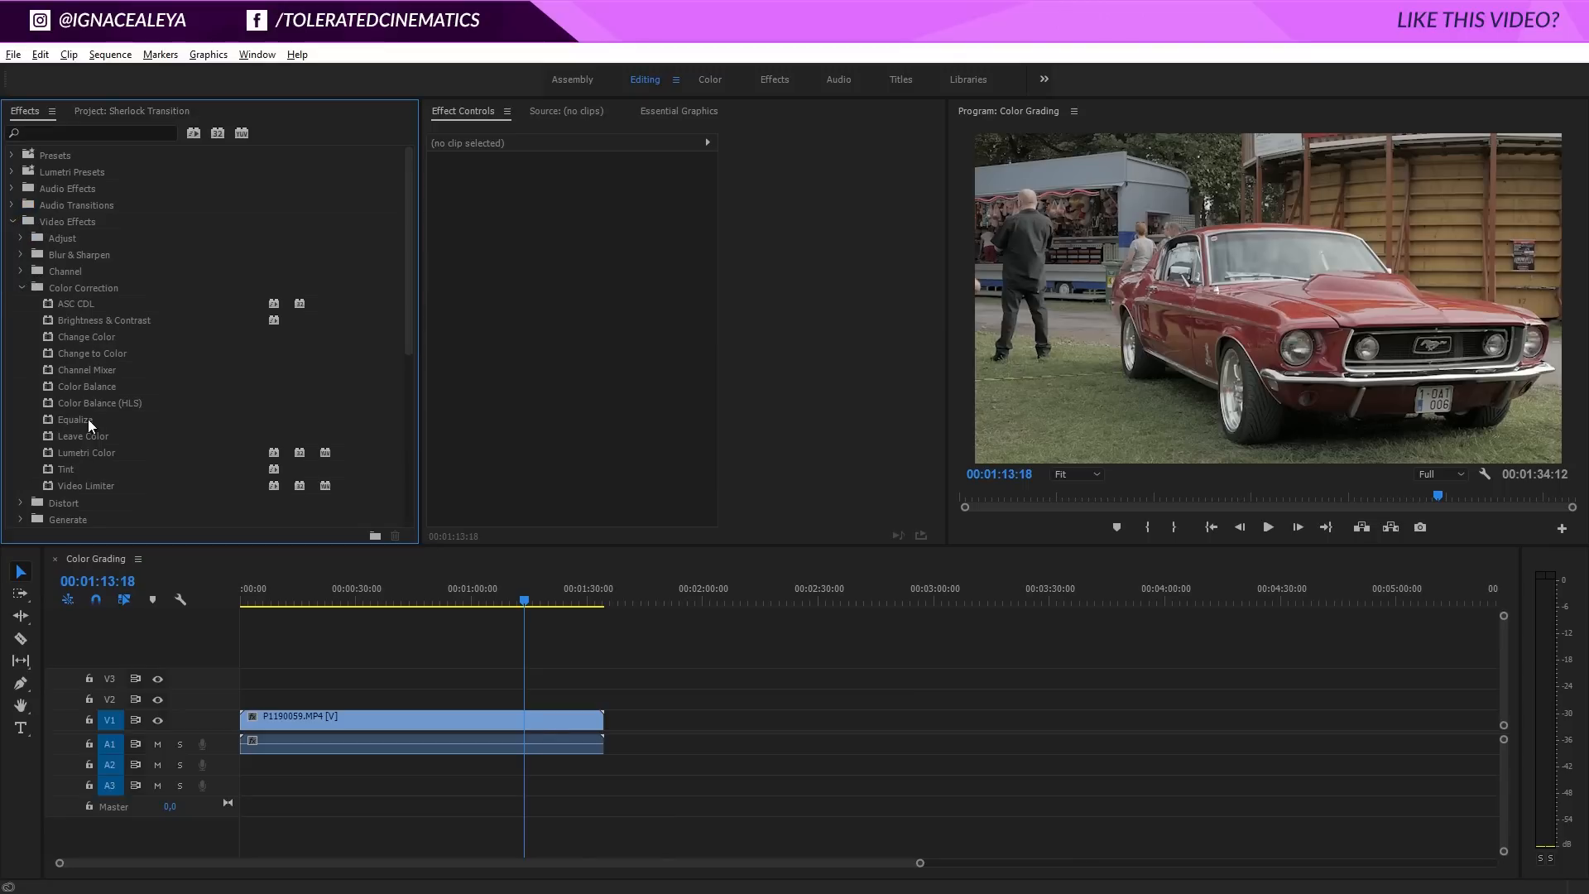
drag(83, 450, 414, 722)
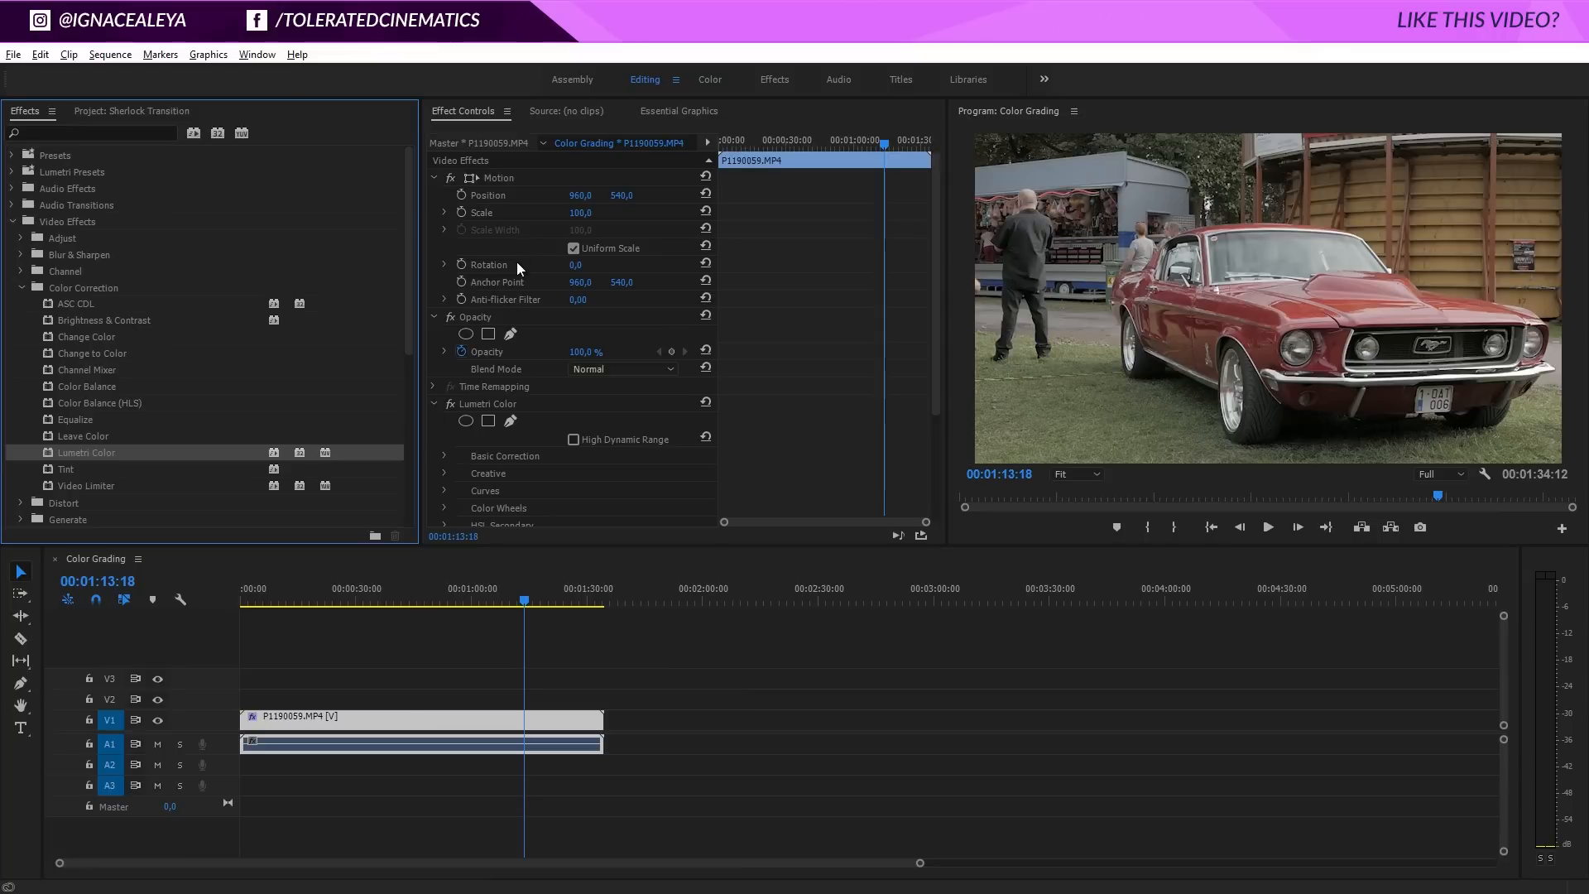
Set the clip's contrast to 50 in Lumetri Color's Basic Correction.
click(446, 472)
scroll(449, 474, down, 3)
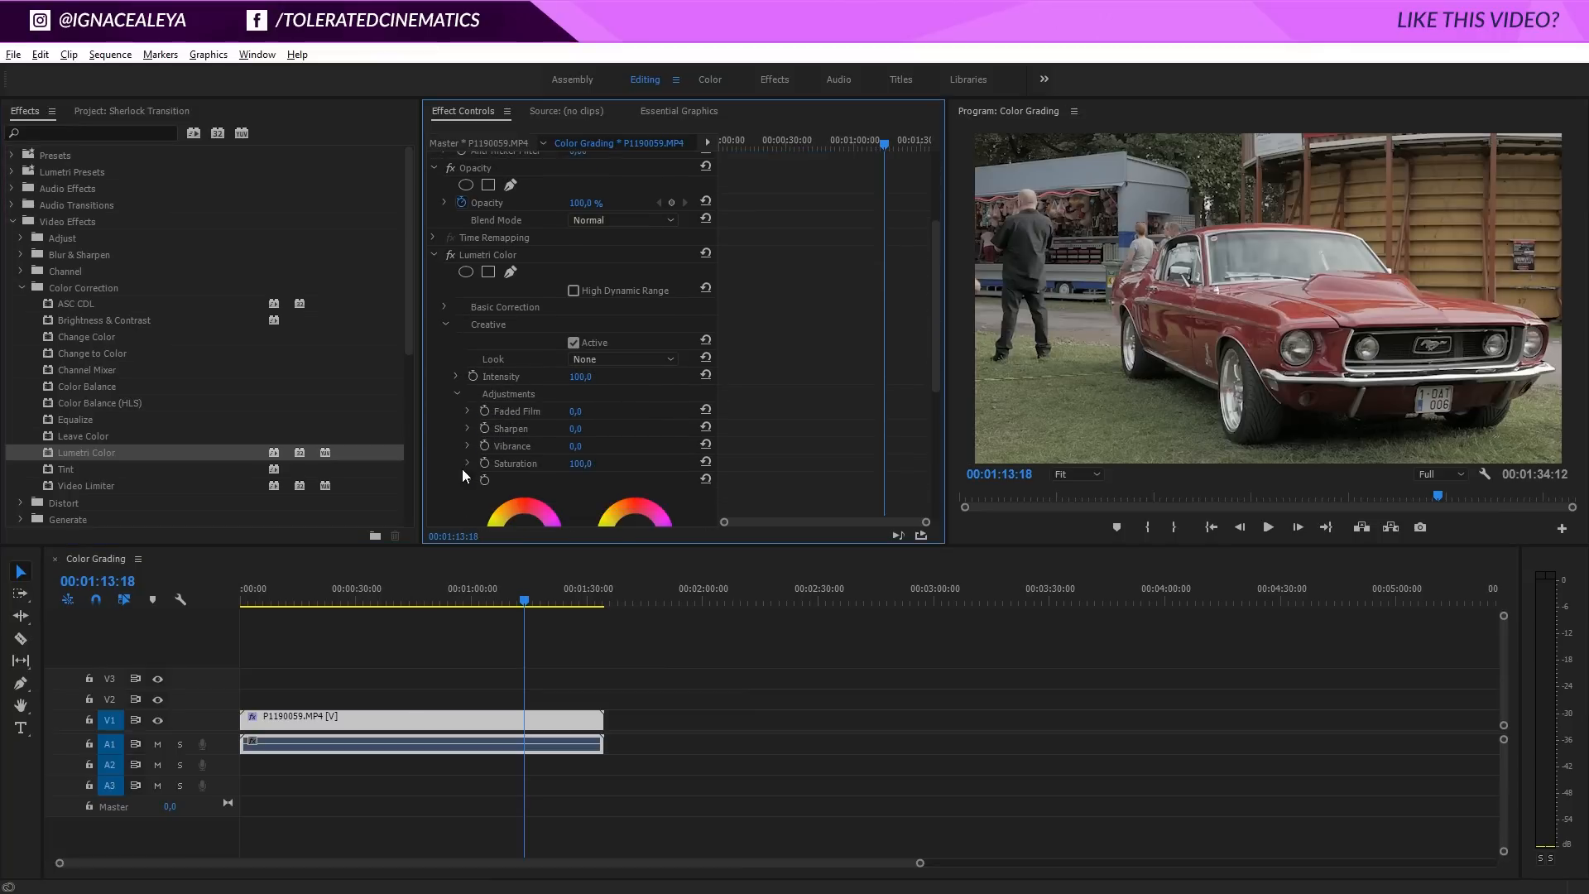
click(446, 306)
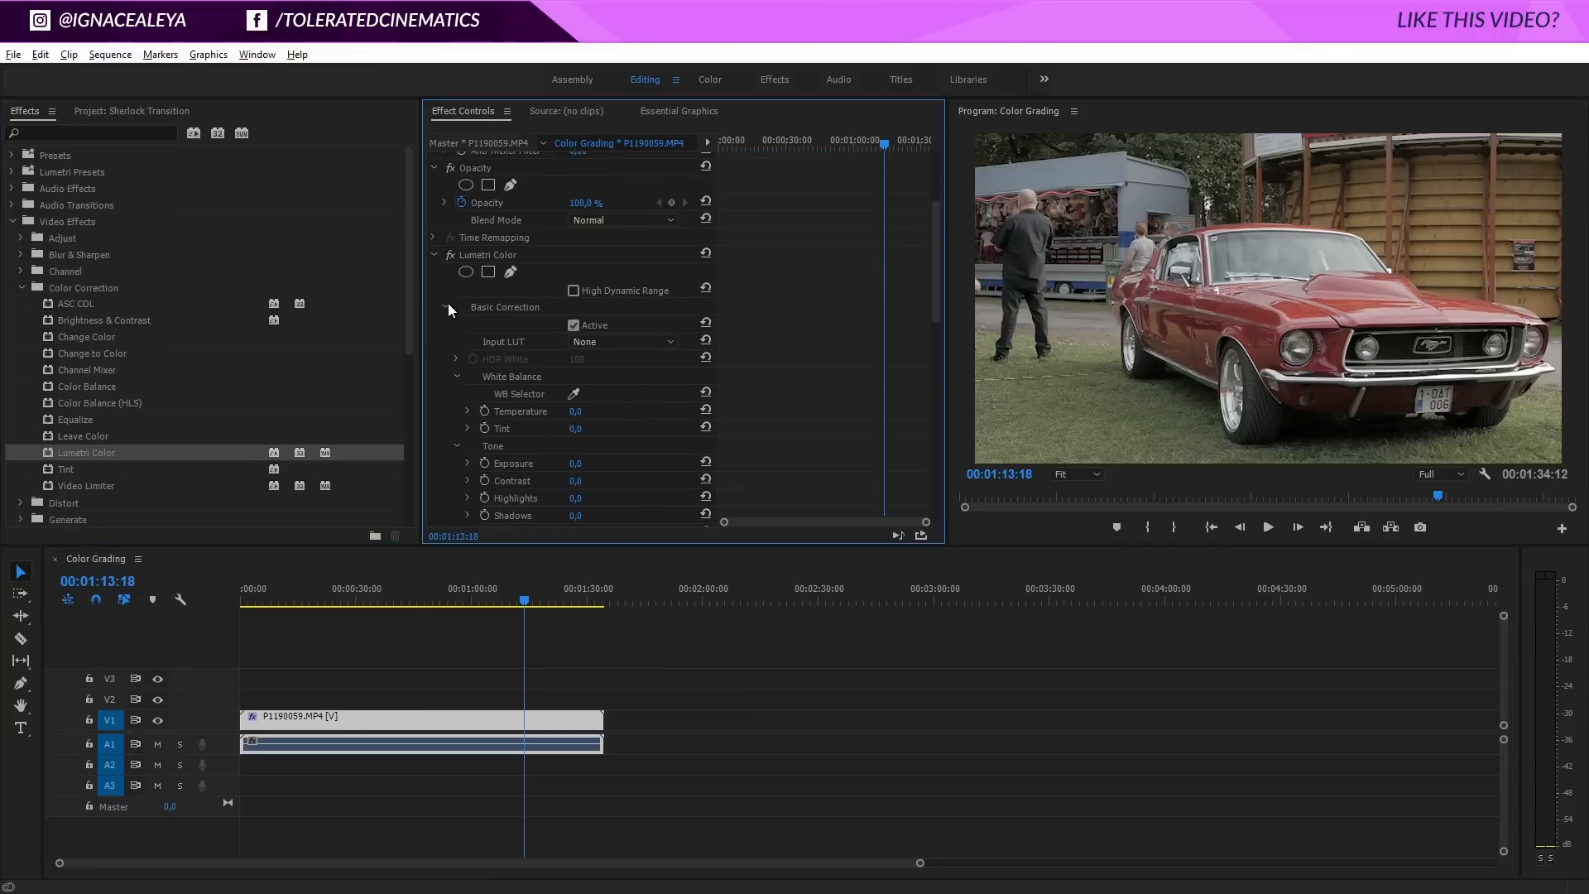
scroll(443, 360, down, 2)
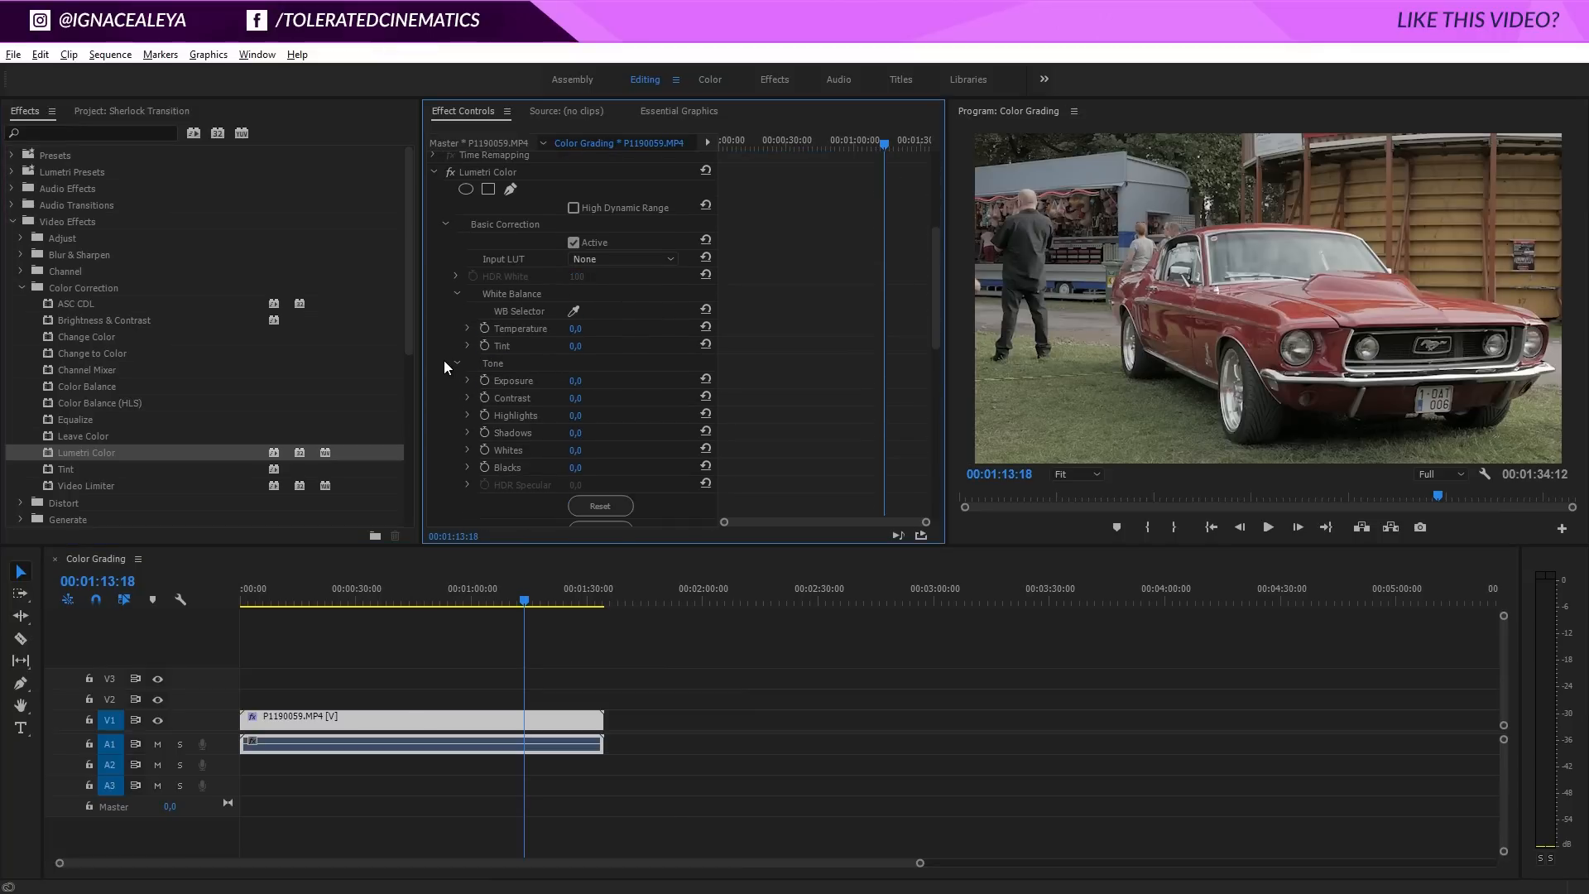
click(574, 398)
text(50)
key(Return)
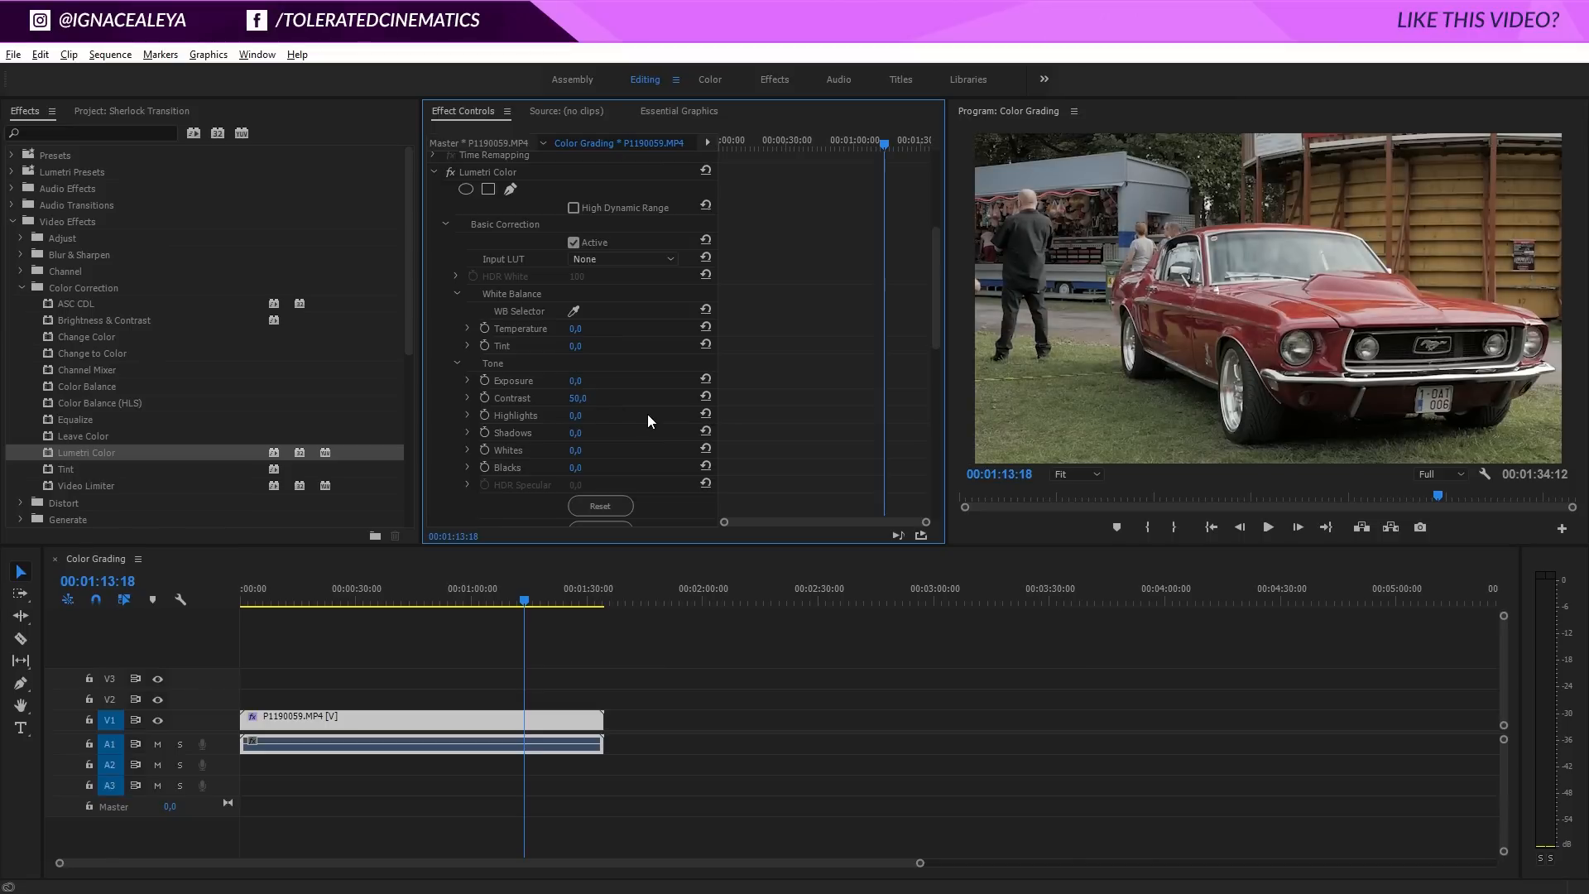
Raise the Basic Correction saturation, trying 130 before settling on 150.
scroll(648, 415, down, 2)
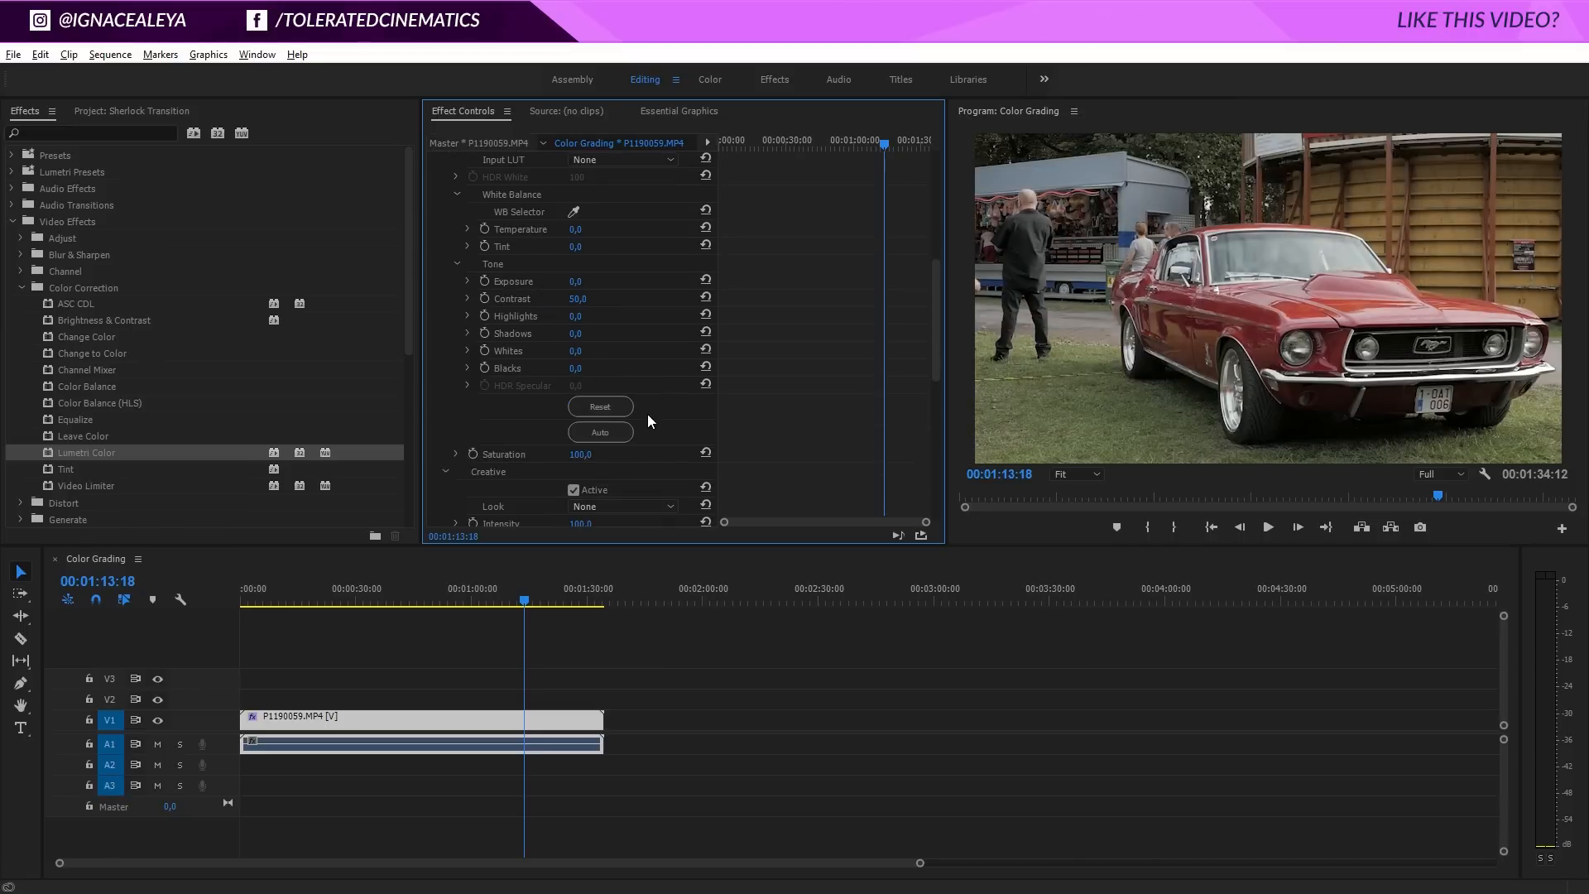
scroll(647, 414, down, 2)
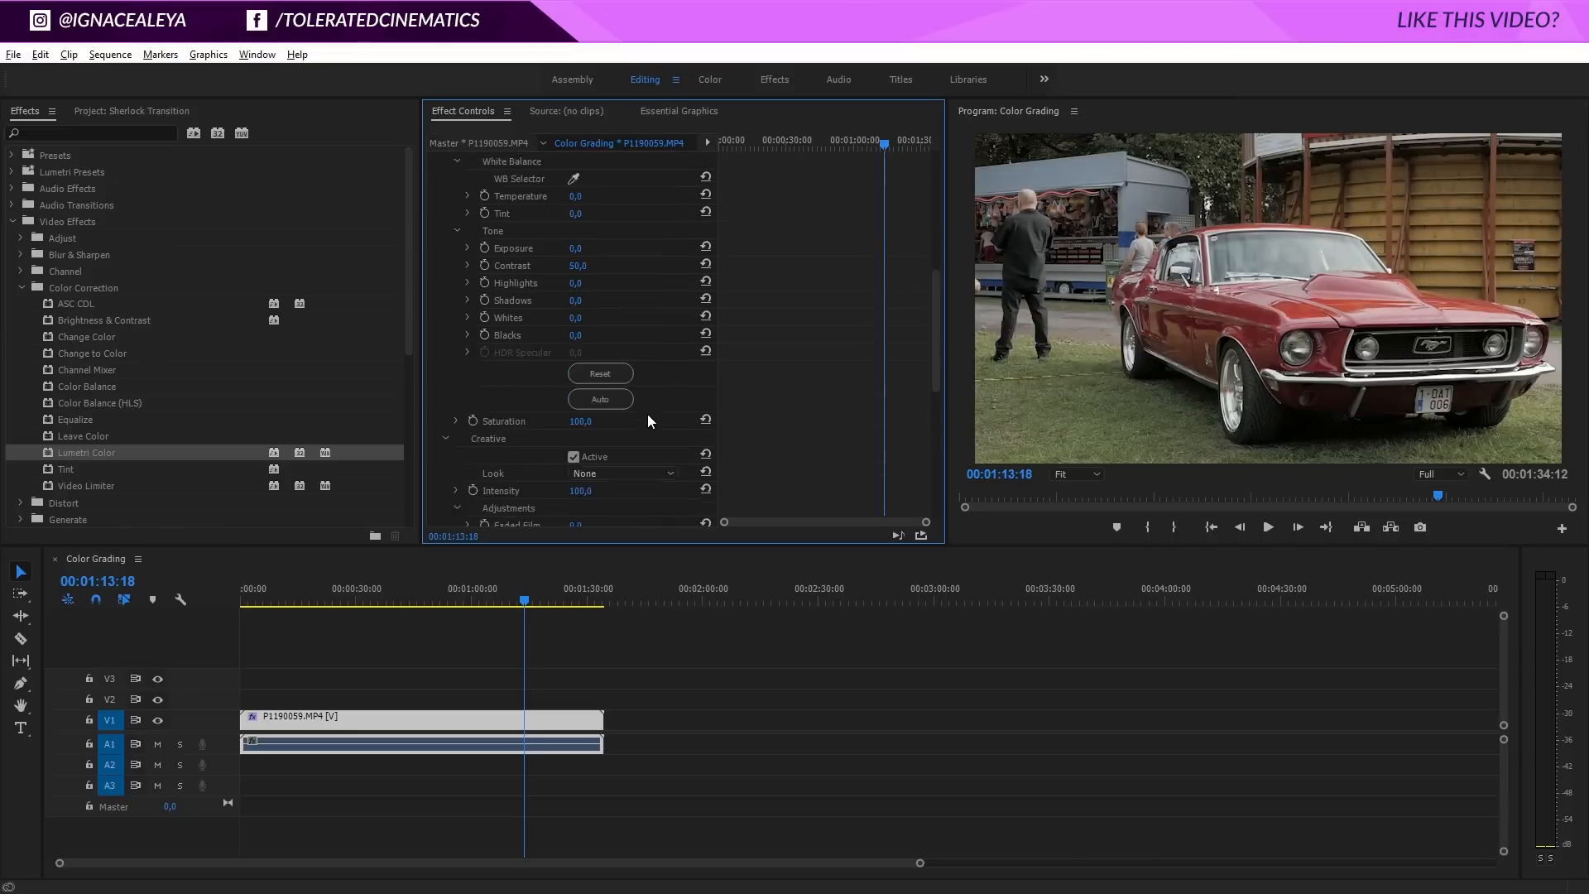
click(584, 370)
text(130)
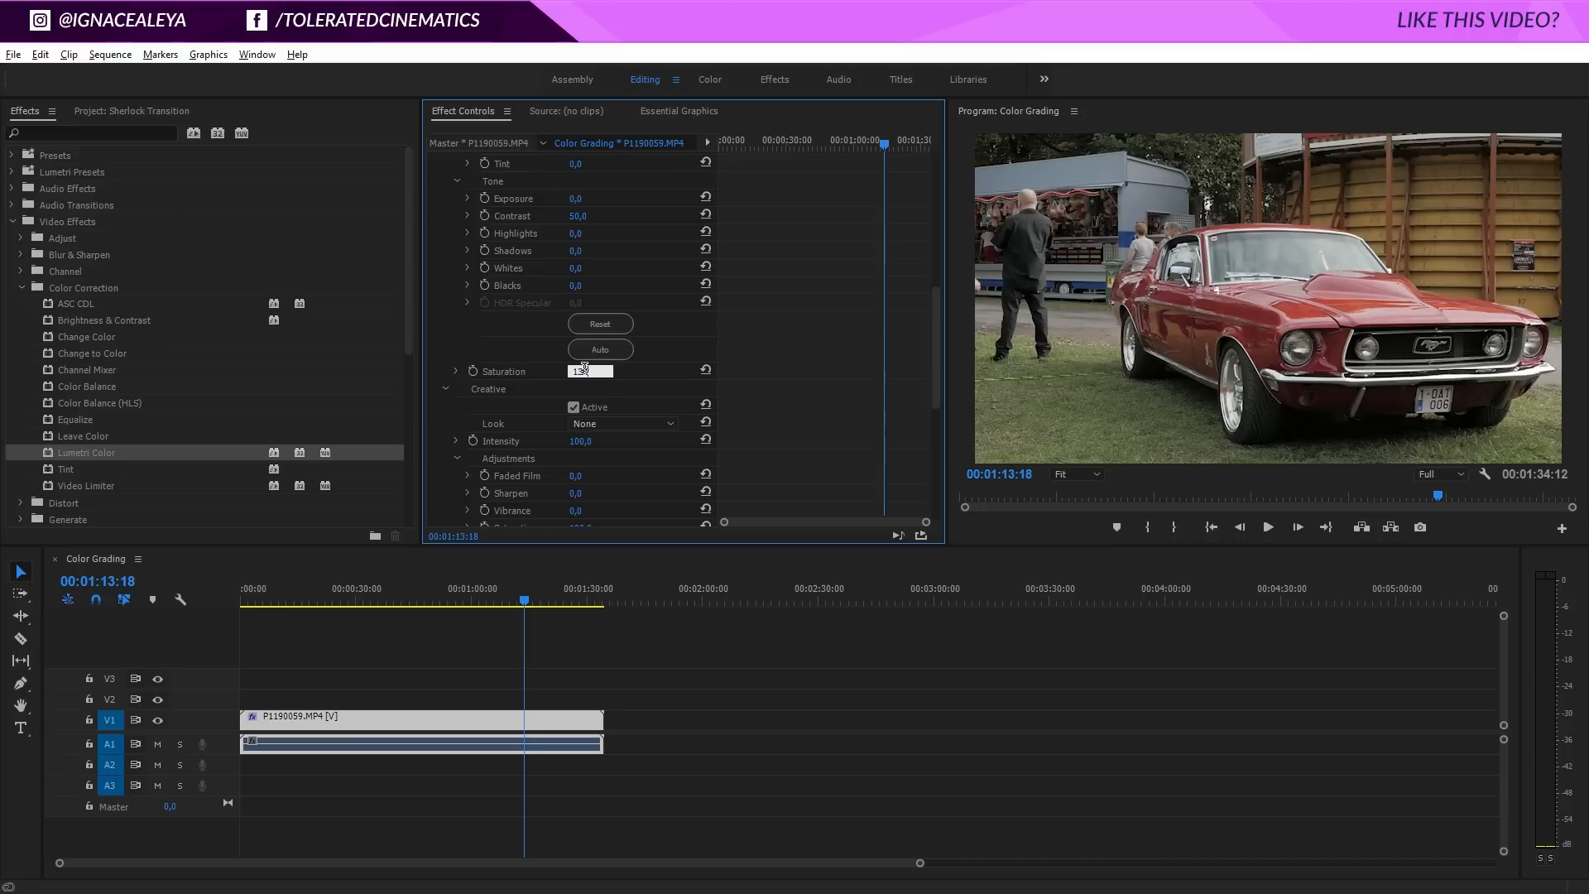
key(Return)
drag(584, 372, 590, 375)
click(589, 373)
text(150)
key(Return)
Export the current frame at 00:01:13:18 as a JPEG into the 3DLutCreator folder.
click(1421, 528)
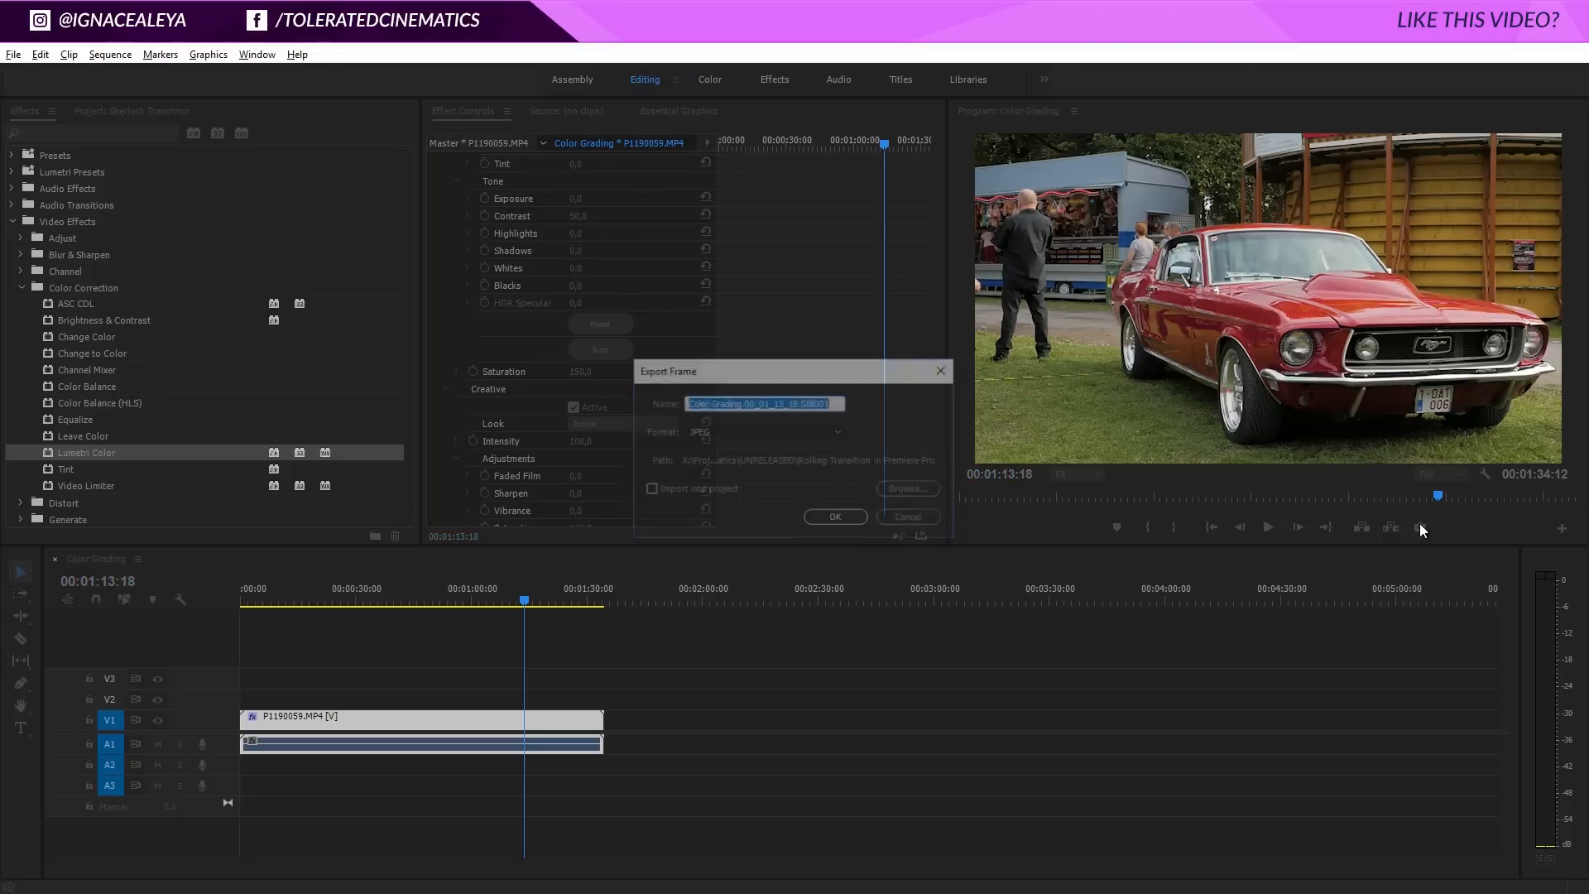
click(907, 490)
click(1432, 865)
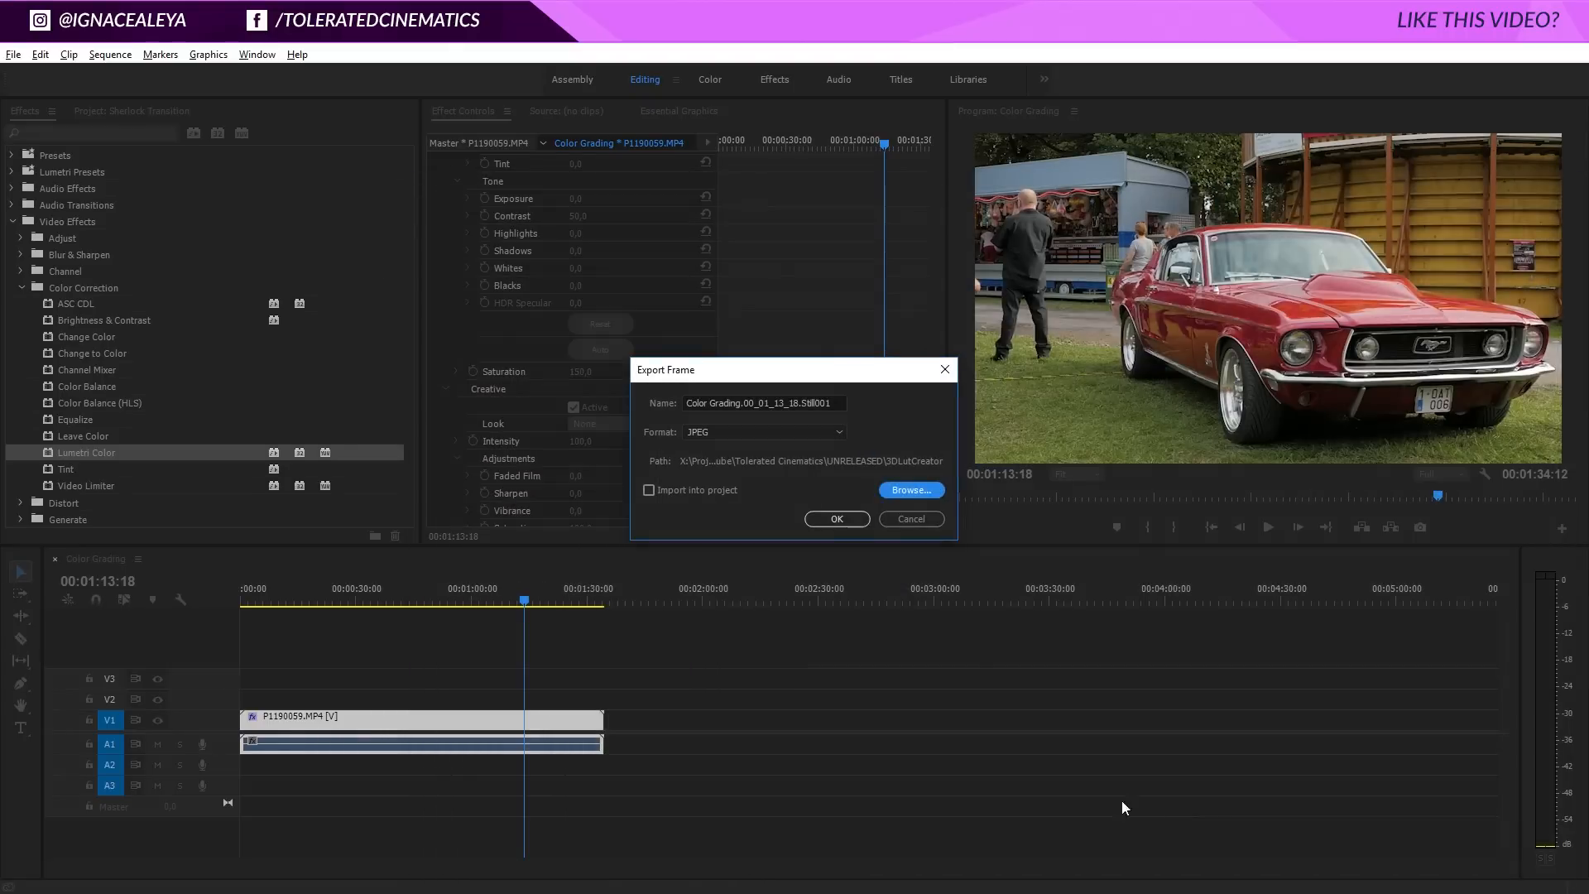
click(838, 519)
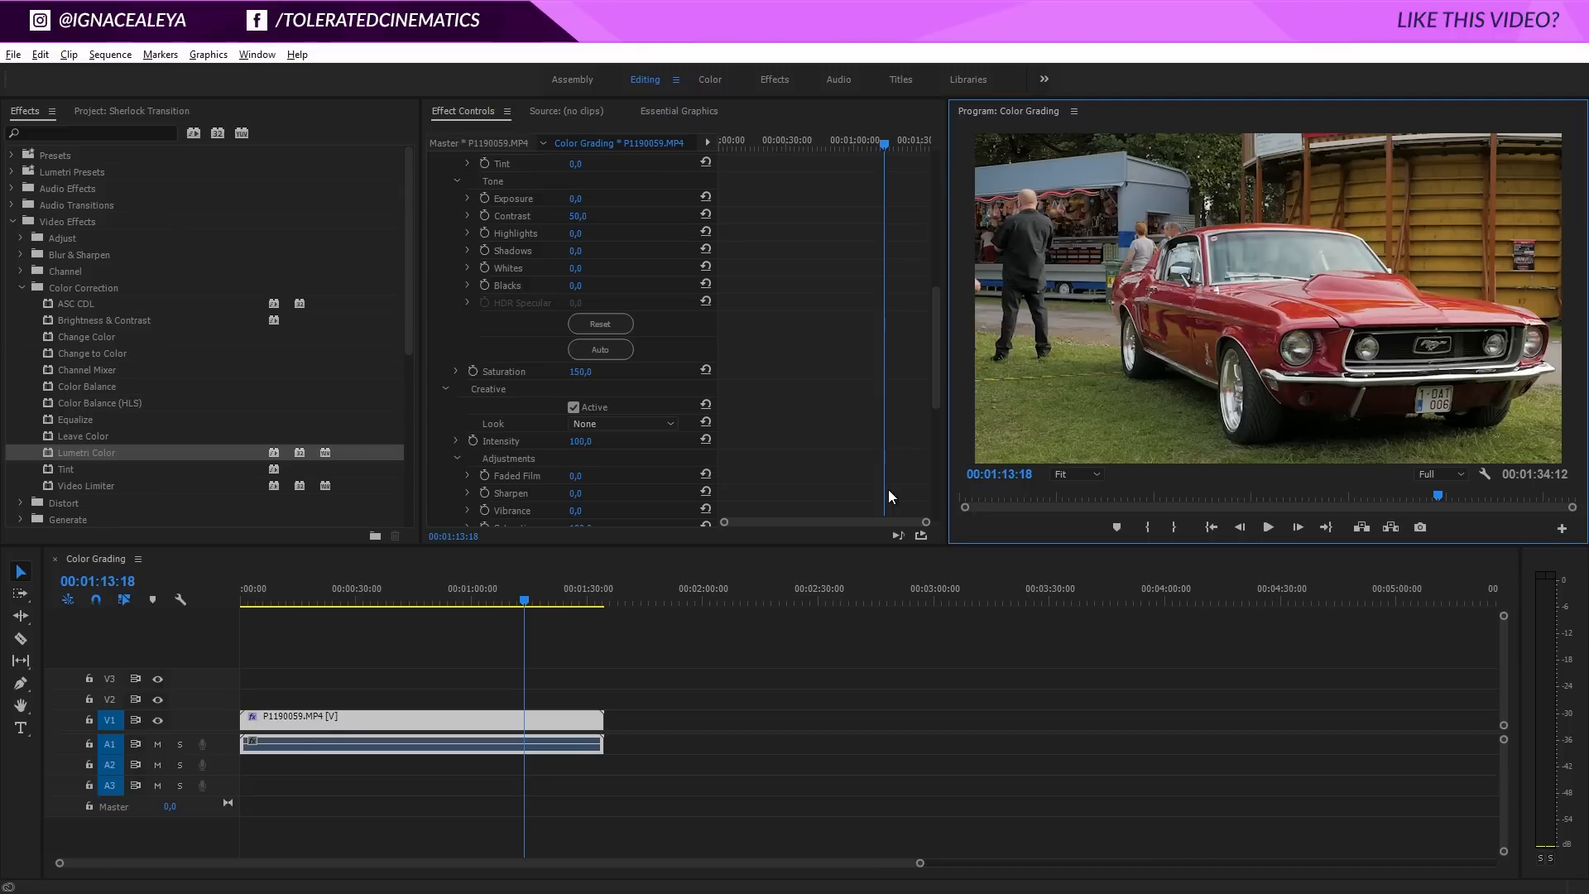
Switch to 3D LUT Creator and load the exported still Color Grading.00_01_13_18.Still001.
mouse_move(688, 892)
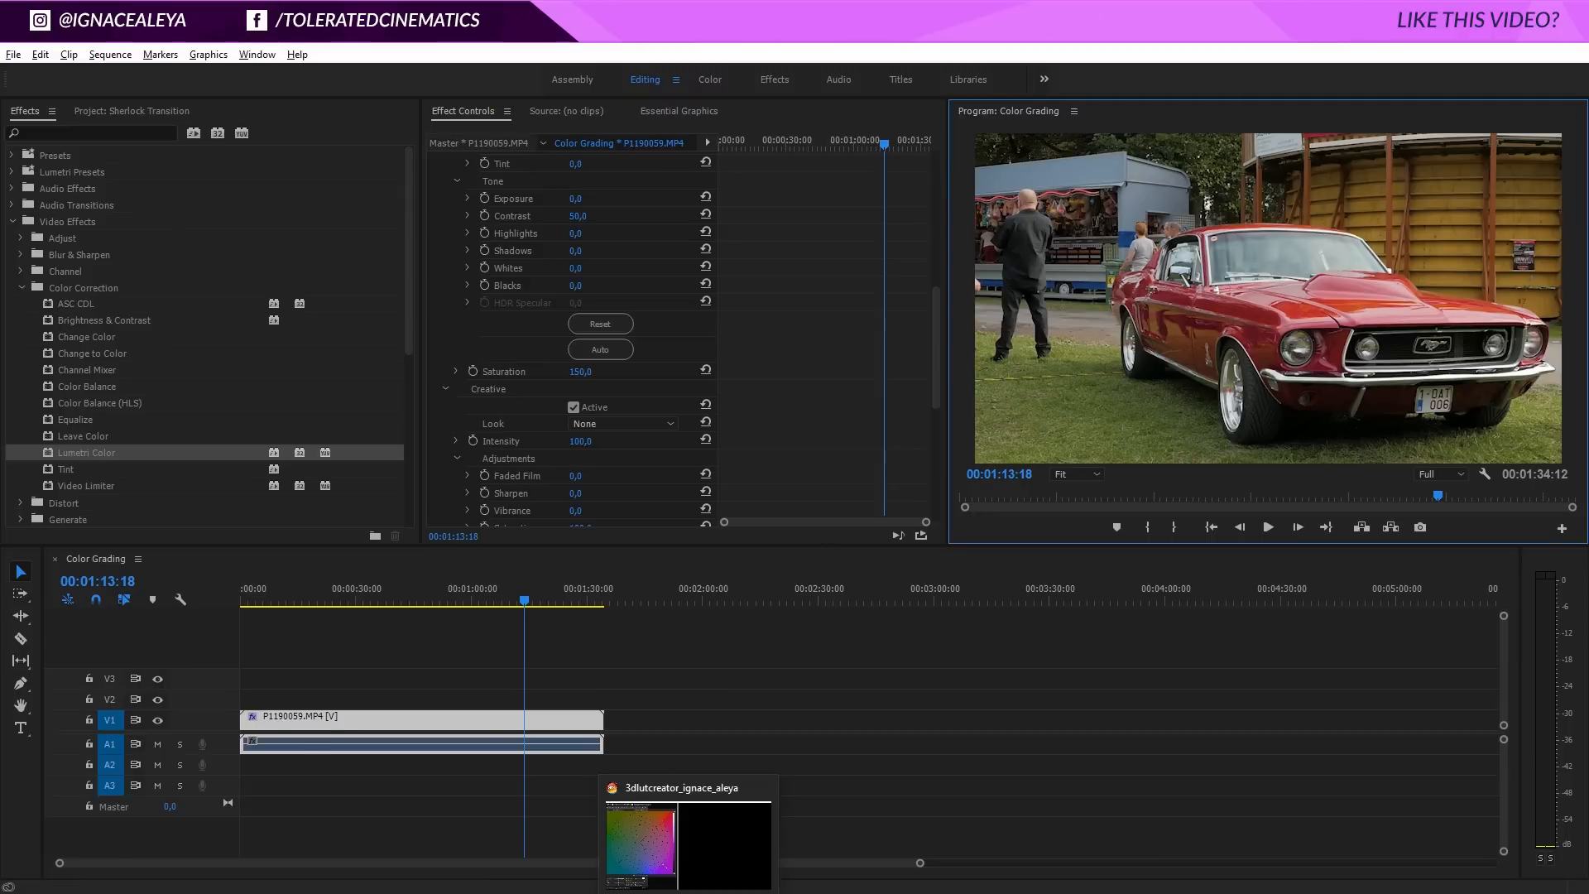
click(685, 843)
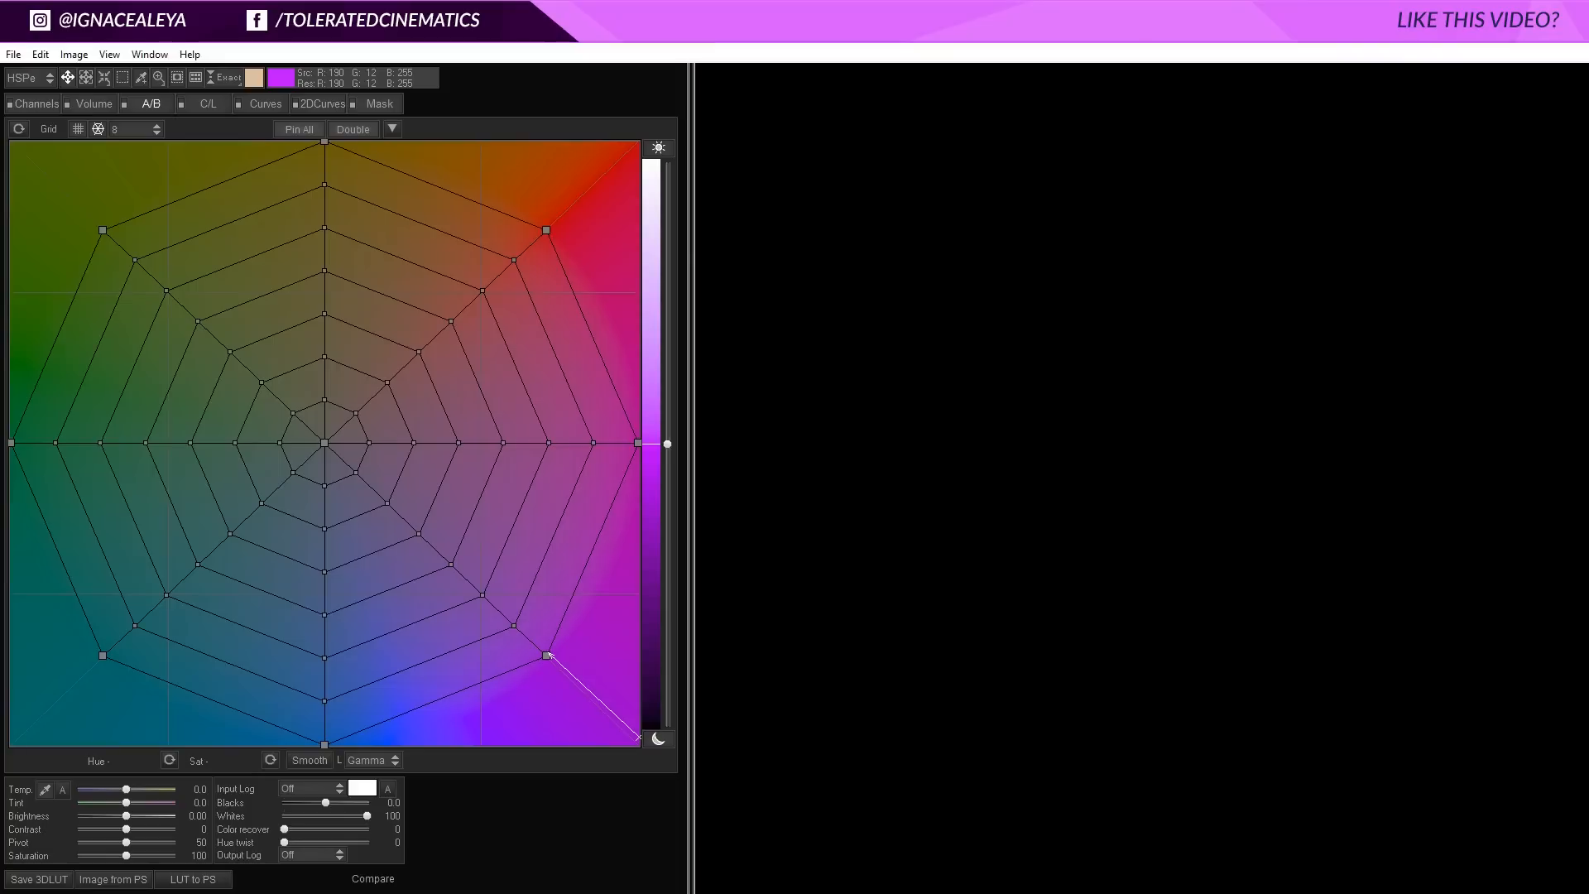
click(13, 55)
click(48, 77)
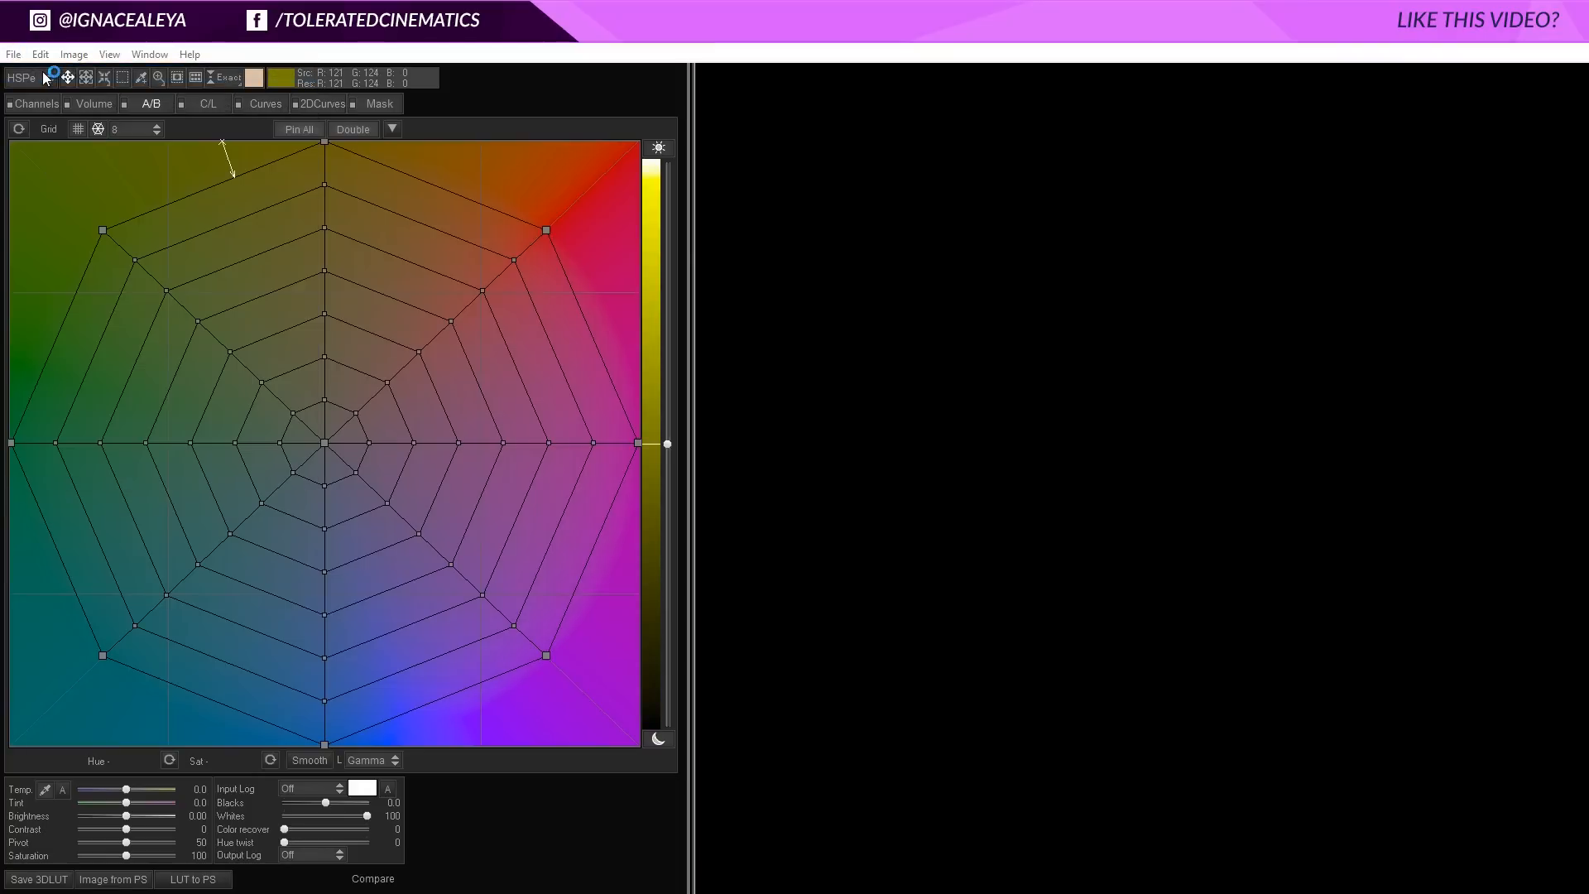
click(213, 189)
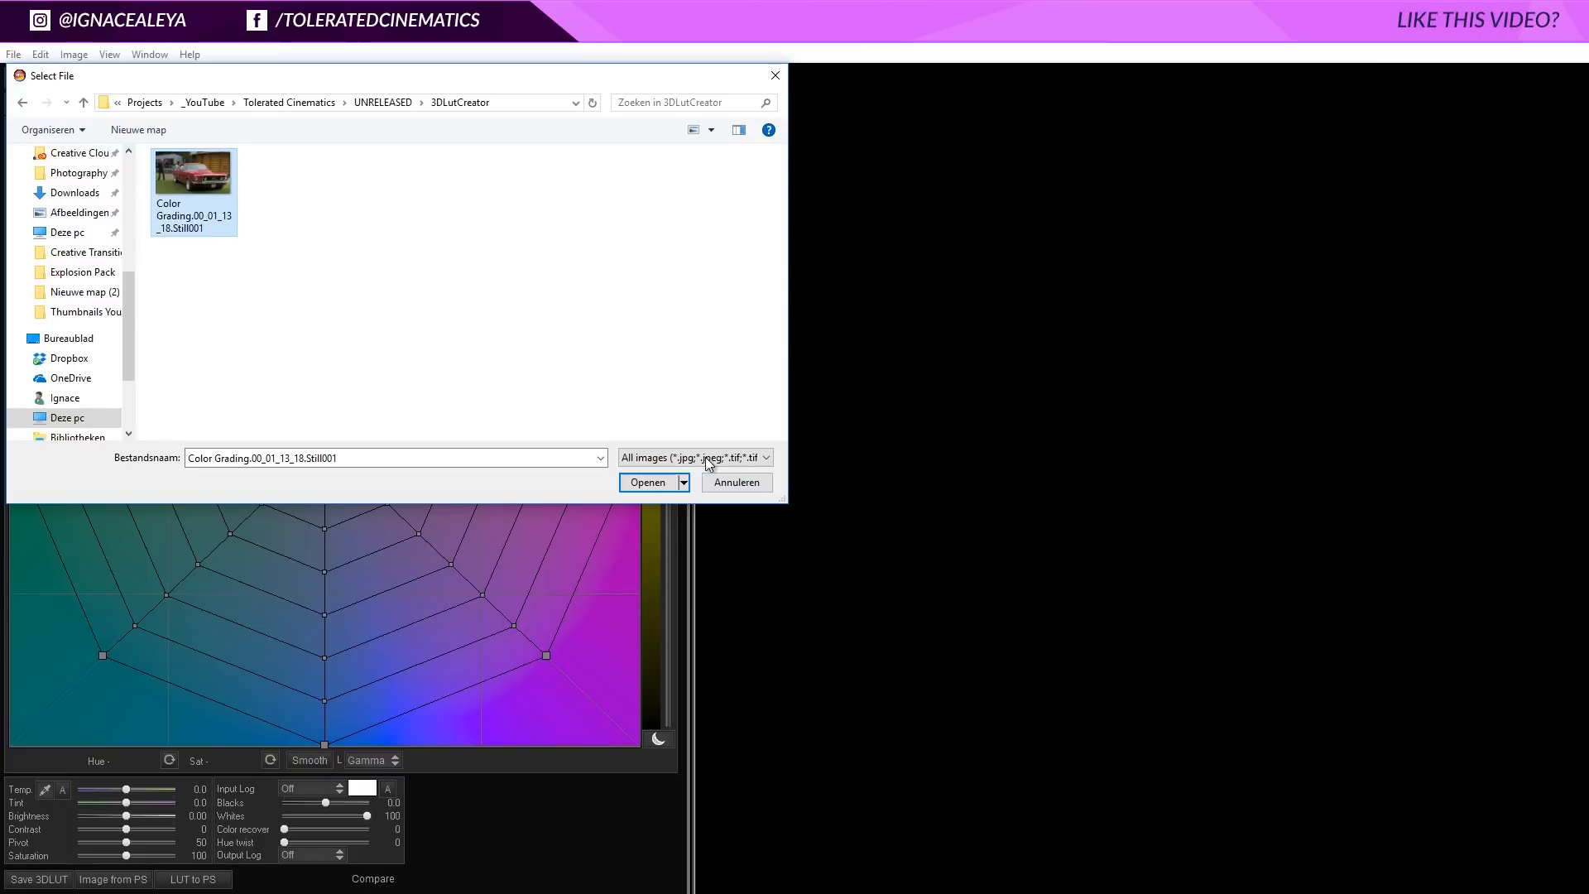
click(658, 484)
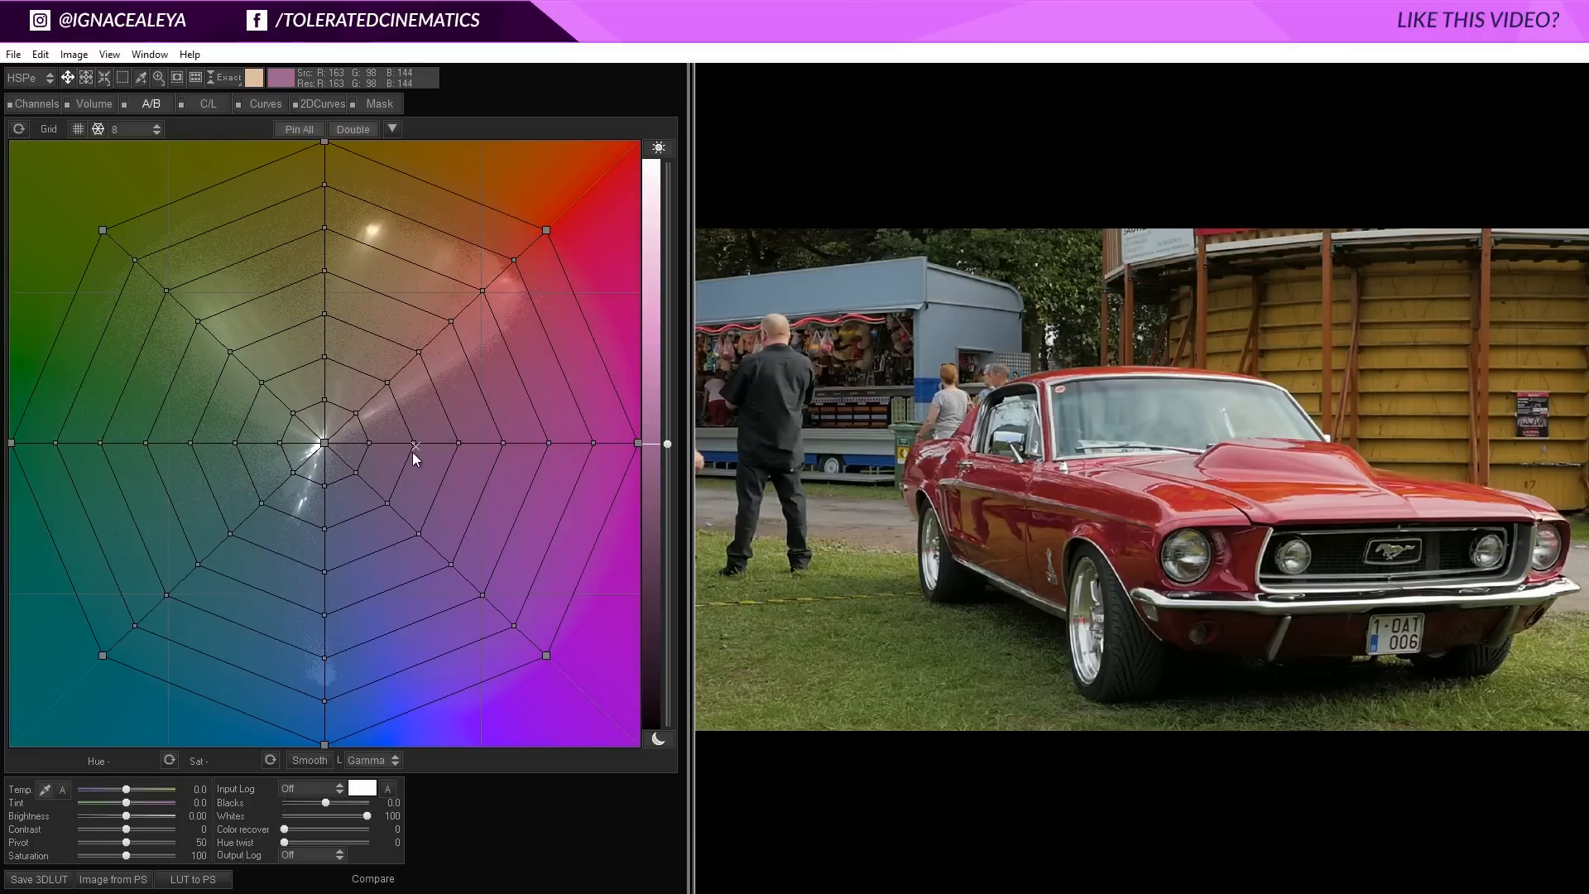
Try the A/B color grid at size 32, and return it to 8.
click(137, 130)
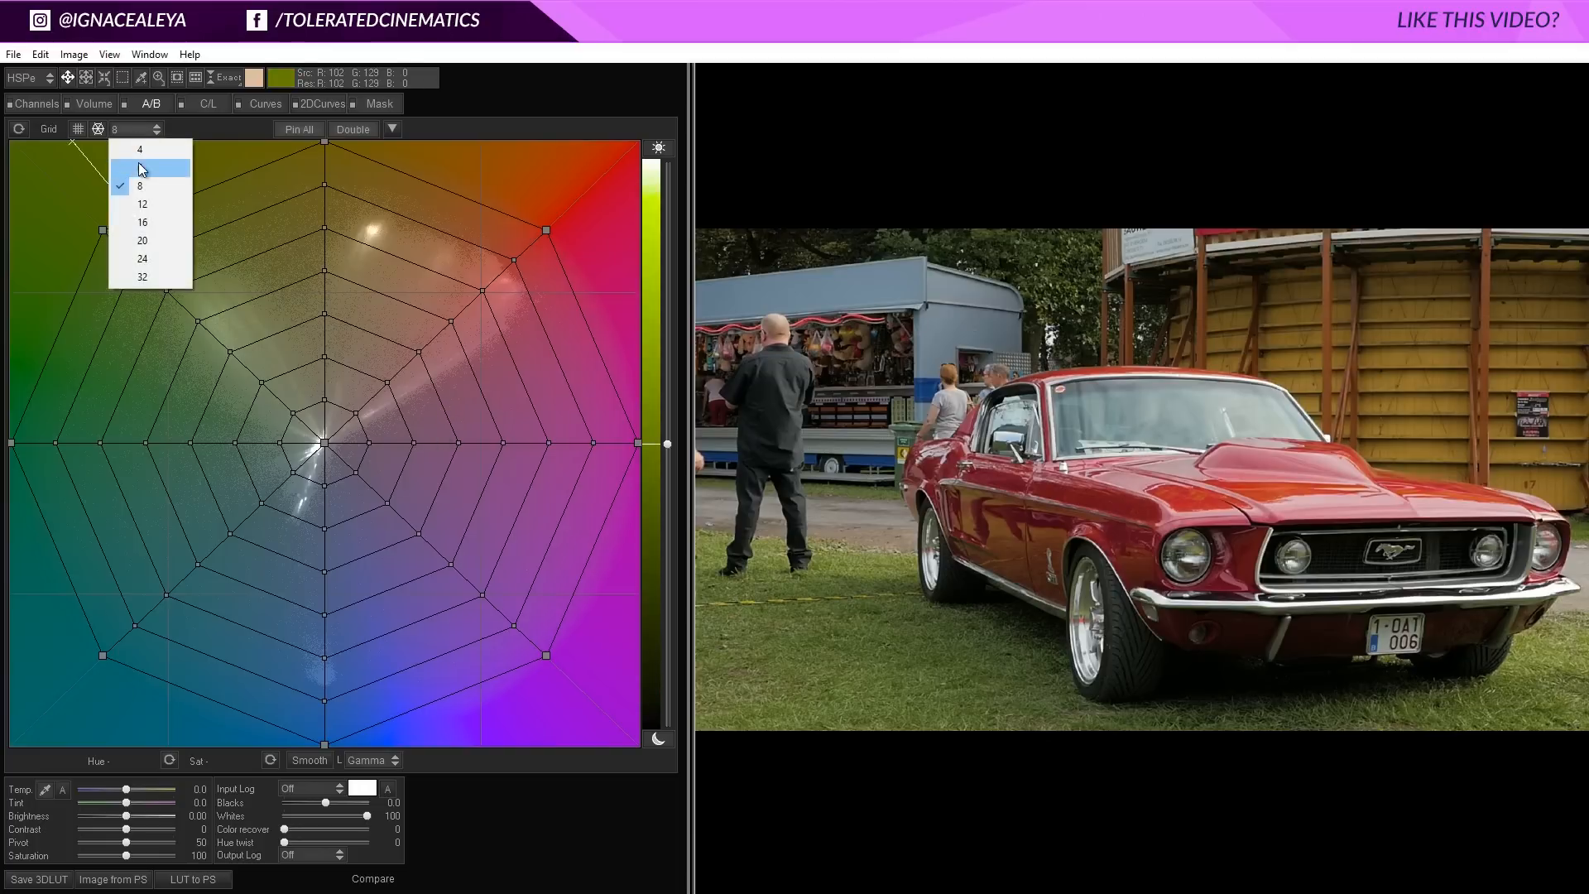
click(149, 188)
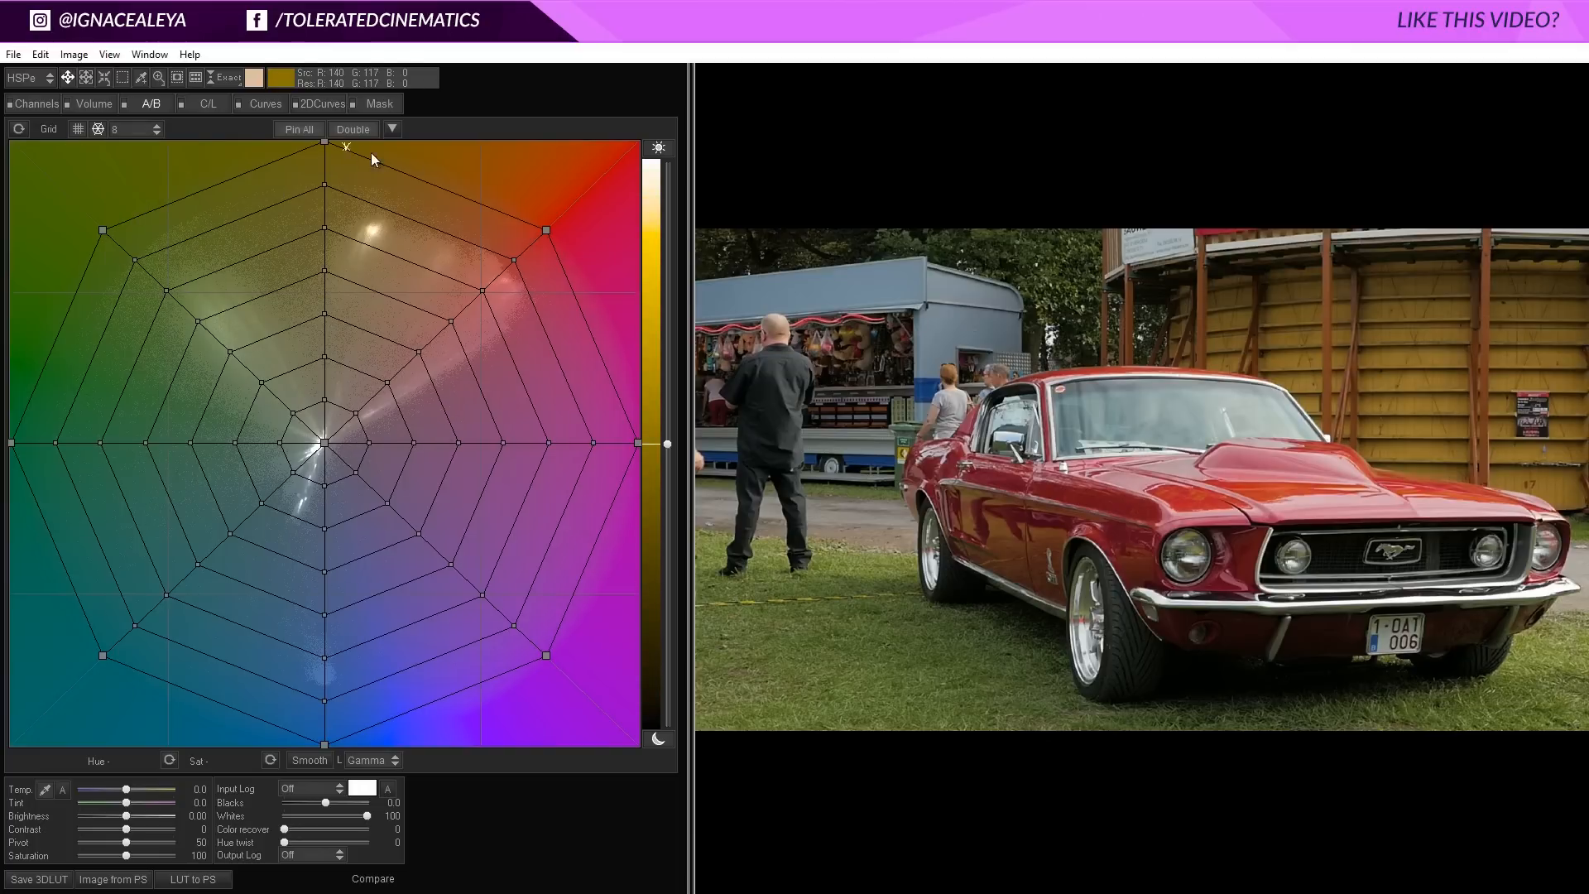
click(135, 130)
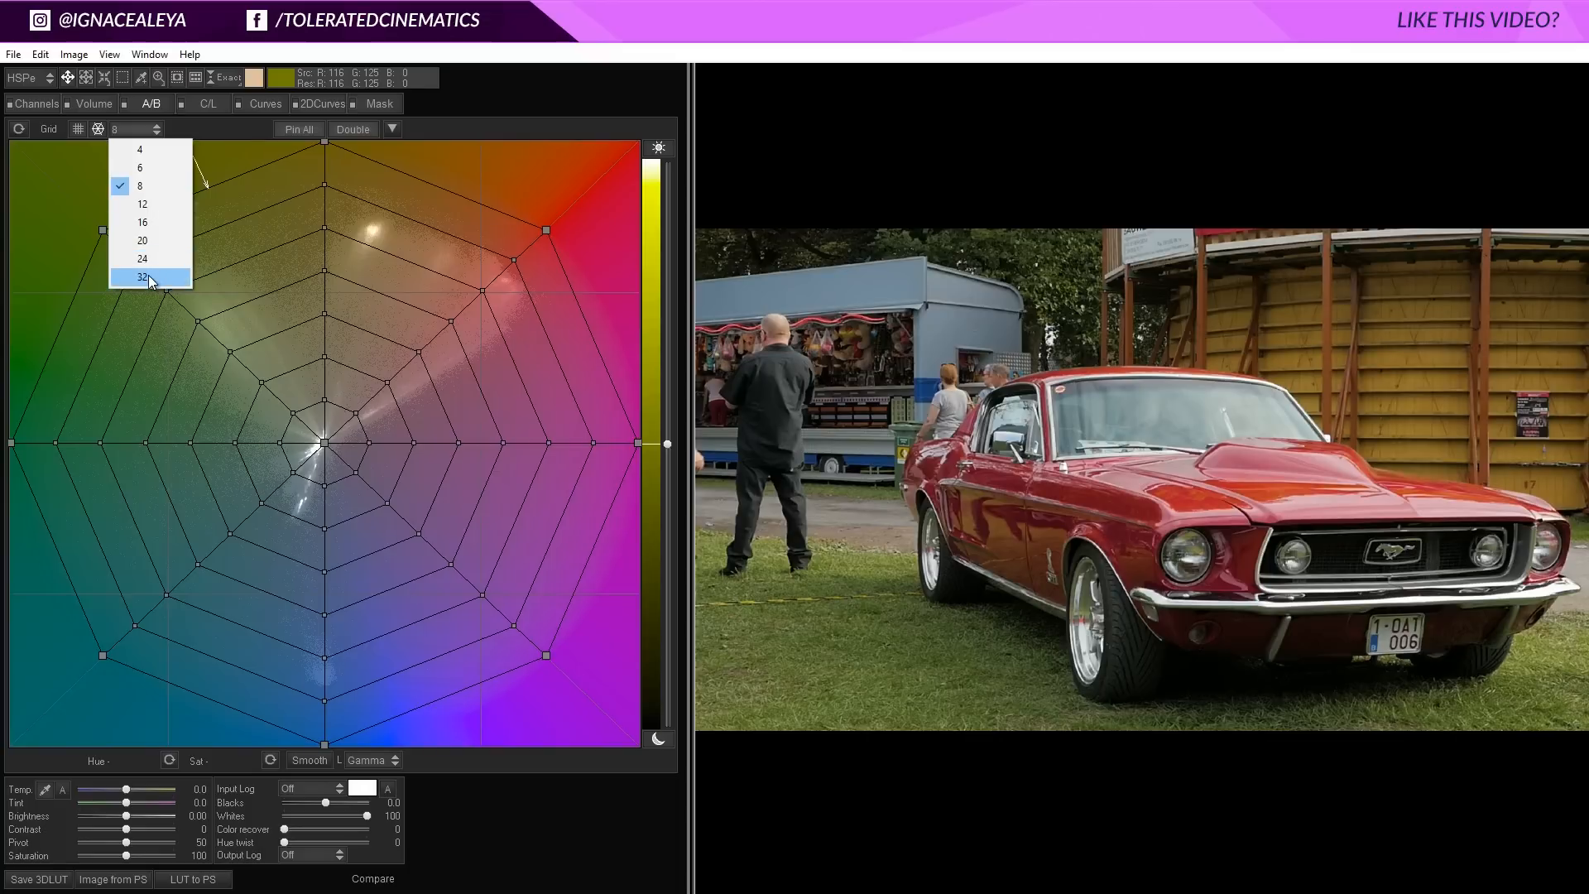
click(148, 275)
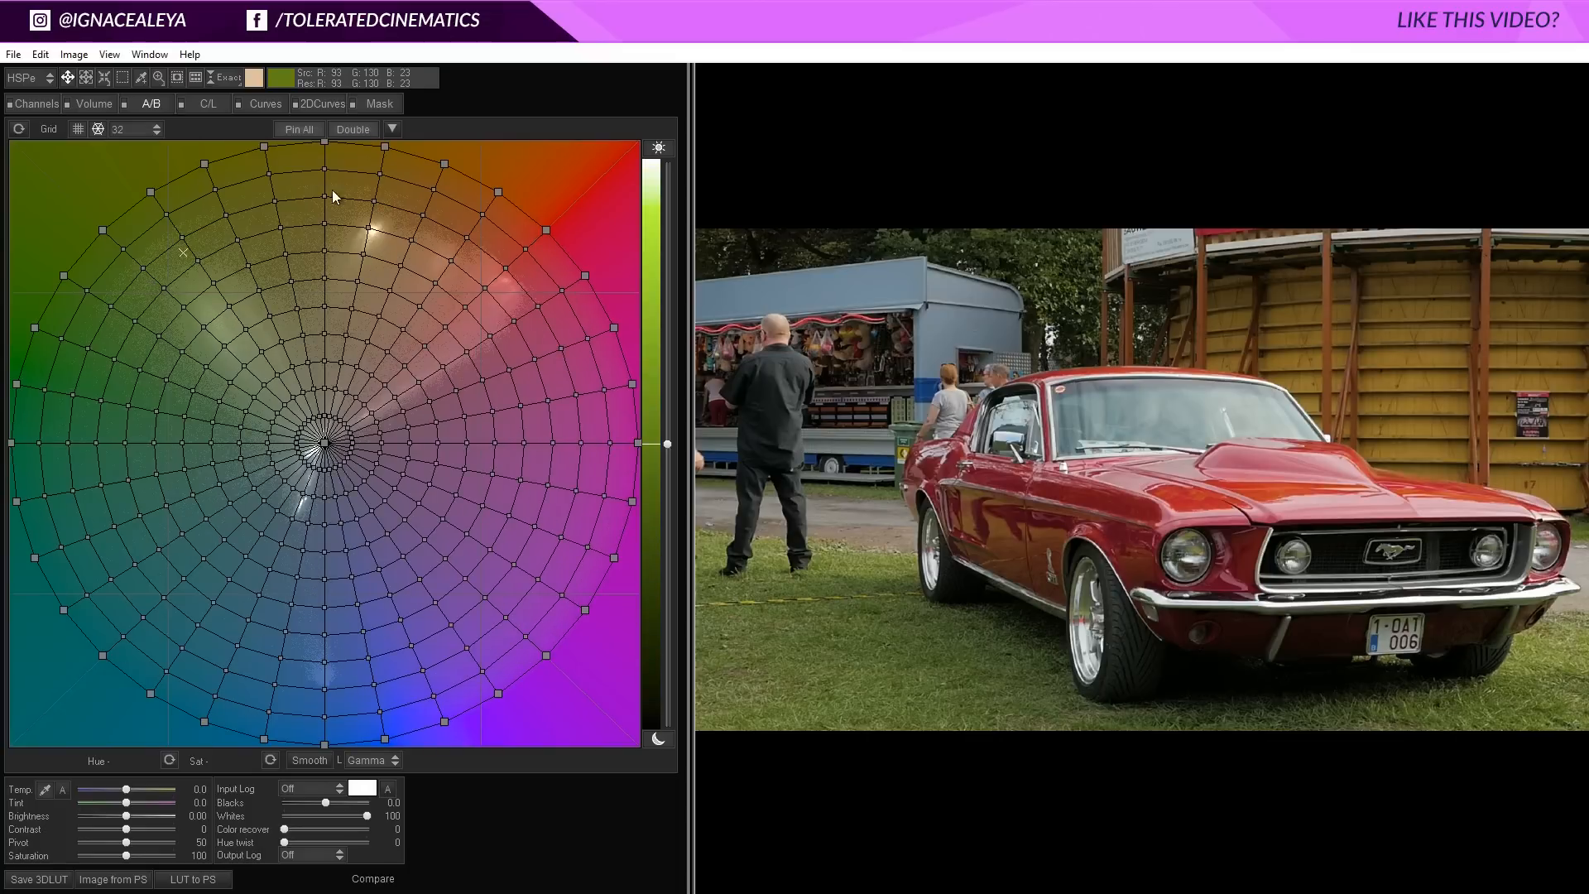
click(135, 129)
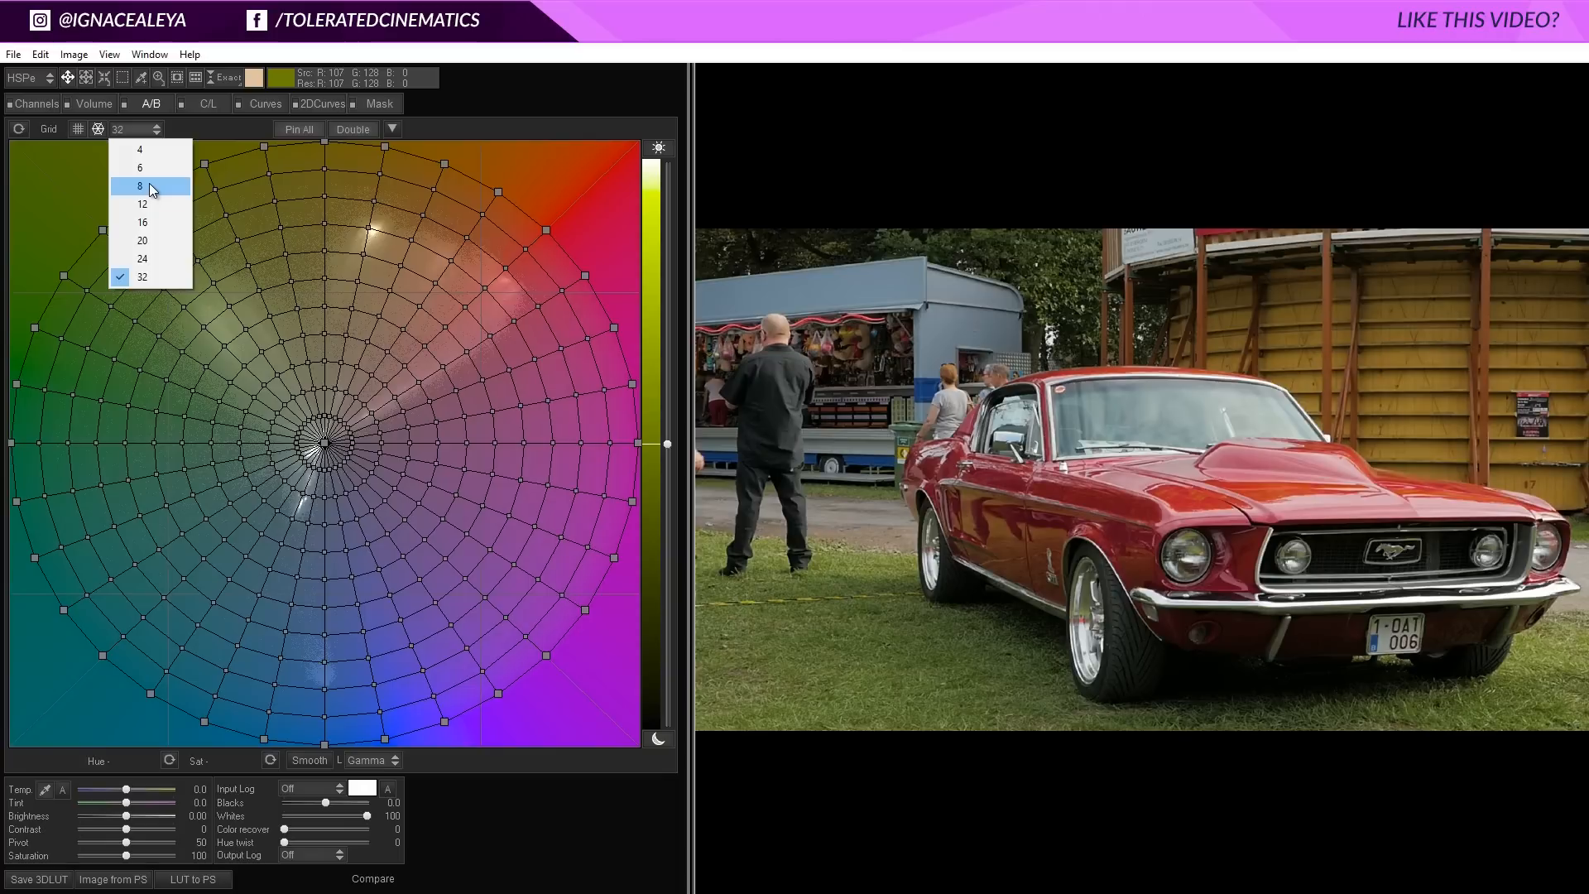
click(149, 186)
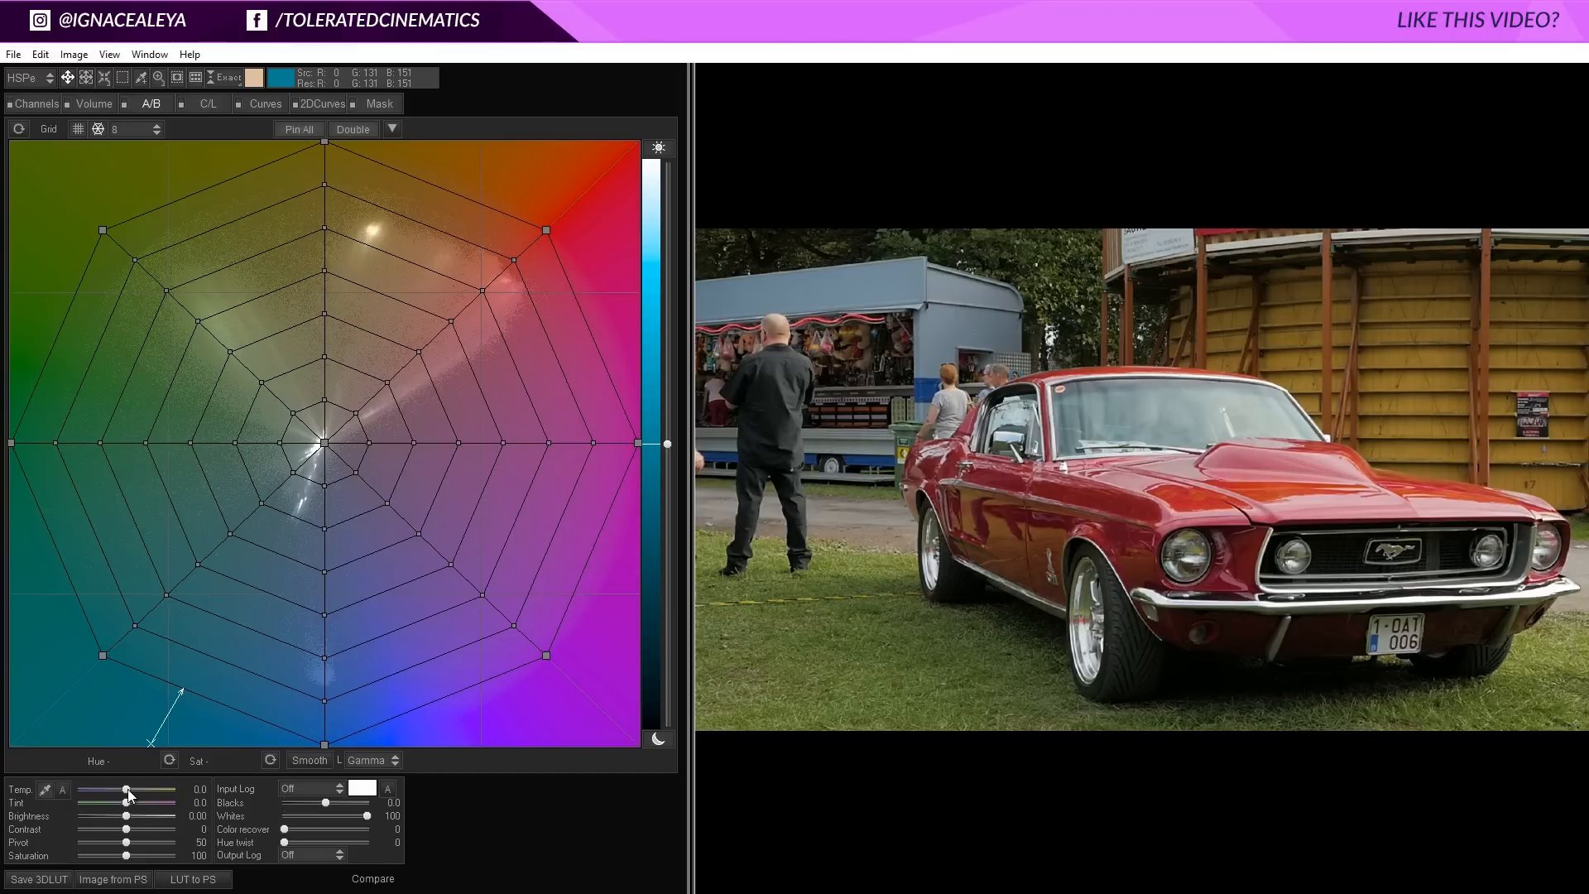
Try a warm temperature of 48.6, and correct the white balance by sampling the side wall of the fairground stall.
mouse_move(125, 789)
mouse_down()
mouse_move(145, 792)
mouse_move(104, 787)
mouse_move(149, 791)
mouse_up()
click(47, 789)
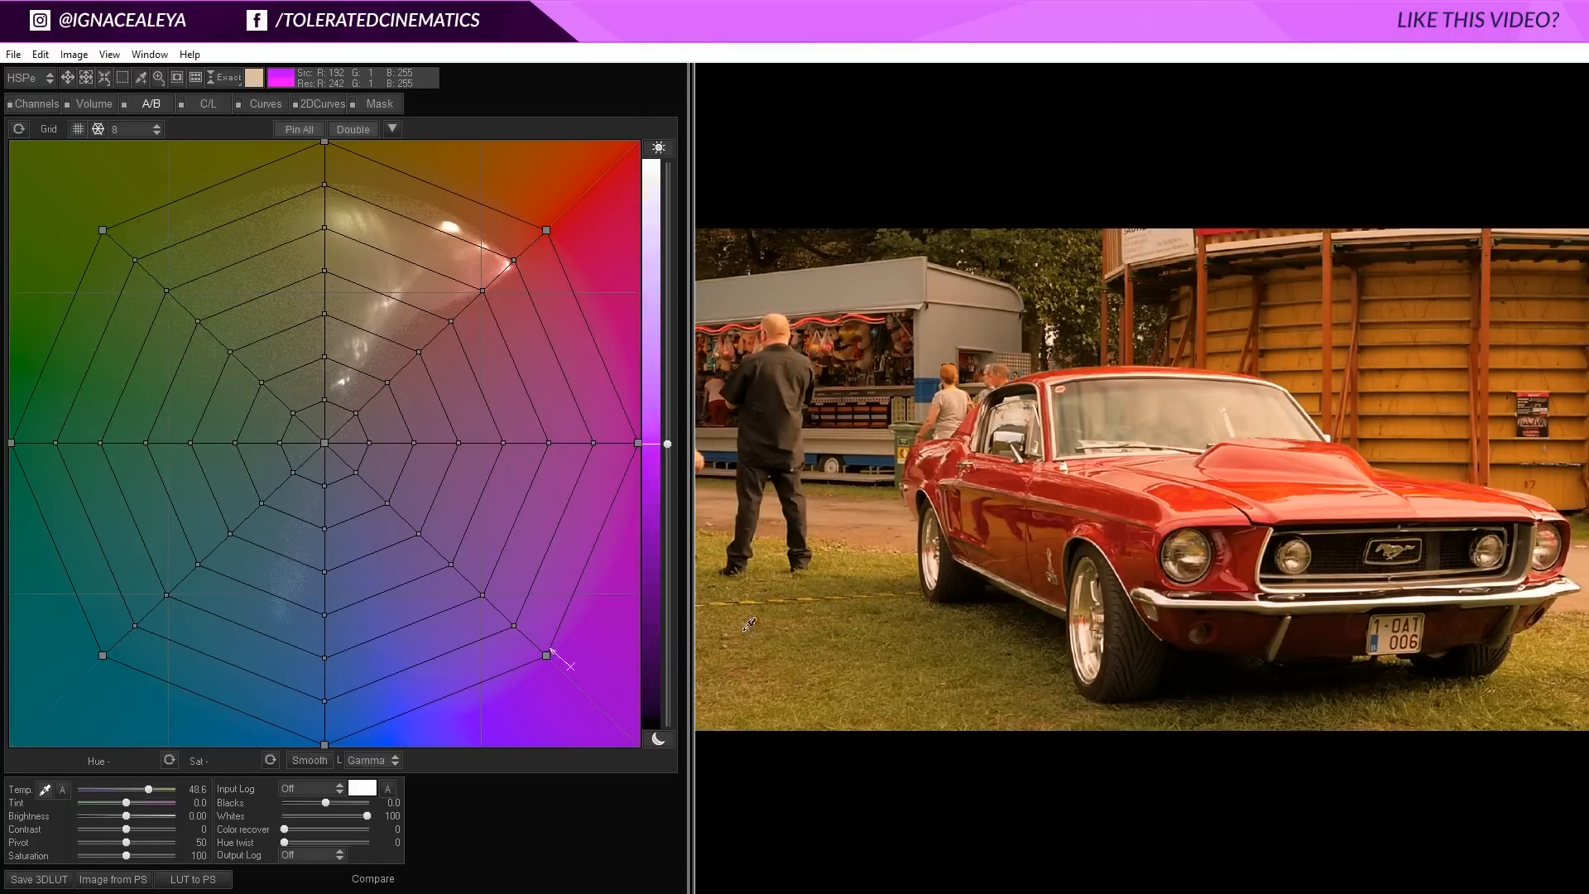
click(950, 287)
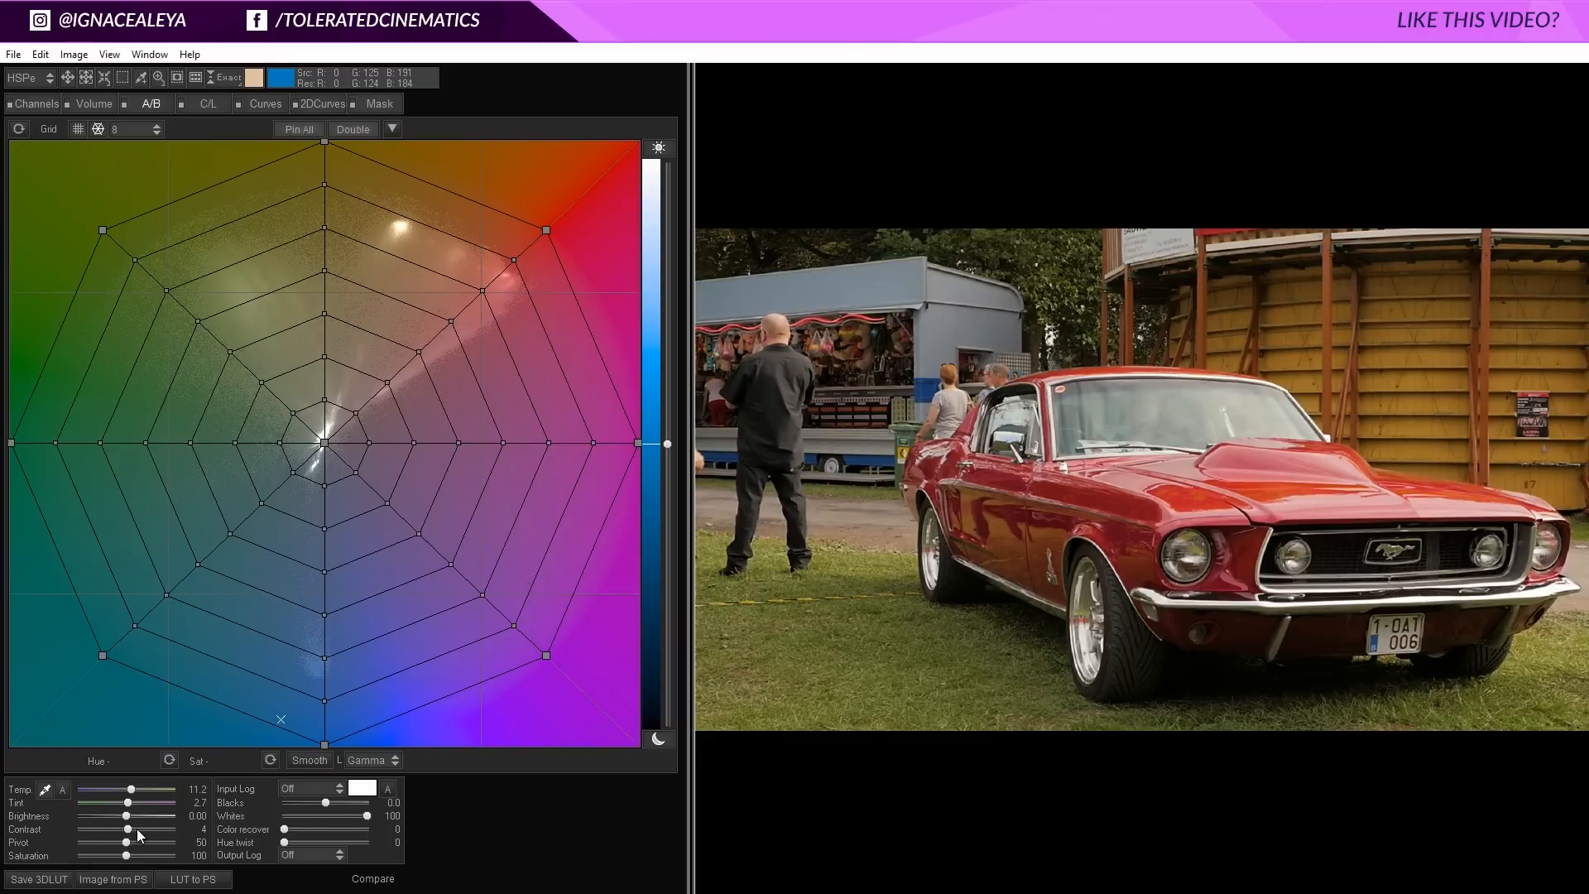
Set the image's contrast to 20 and its saturation to 107.
mouse_move(127, 828)
mouse_down()
mouse_move(163, 832)
mouse_move(118, 828)
mouse_move(140, 830)
mouse_up()
mouse_move(139, 830)
mouse_down()
mouse_move(134, 854)
mouse_move(151, 853)
mouse_move(112, 860)
mouse_move(133, 861)
mouse_up()
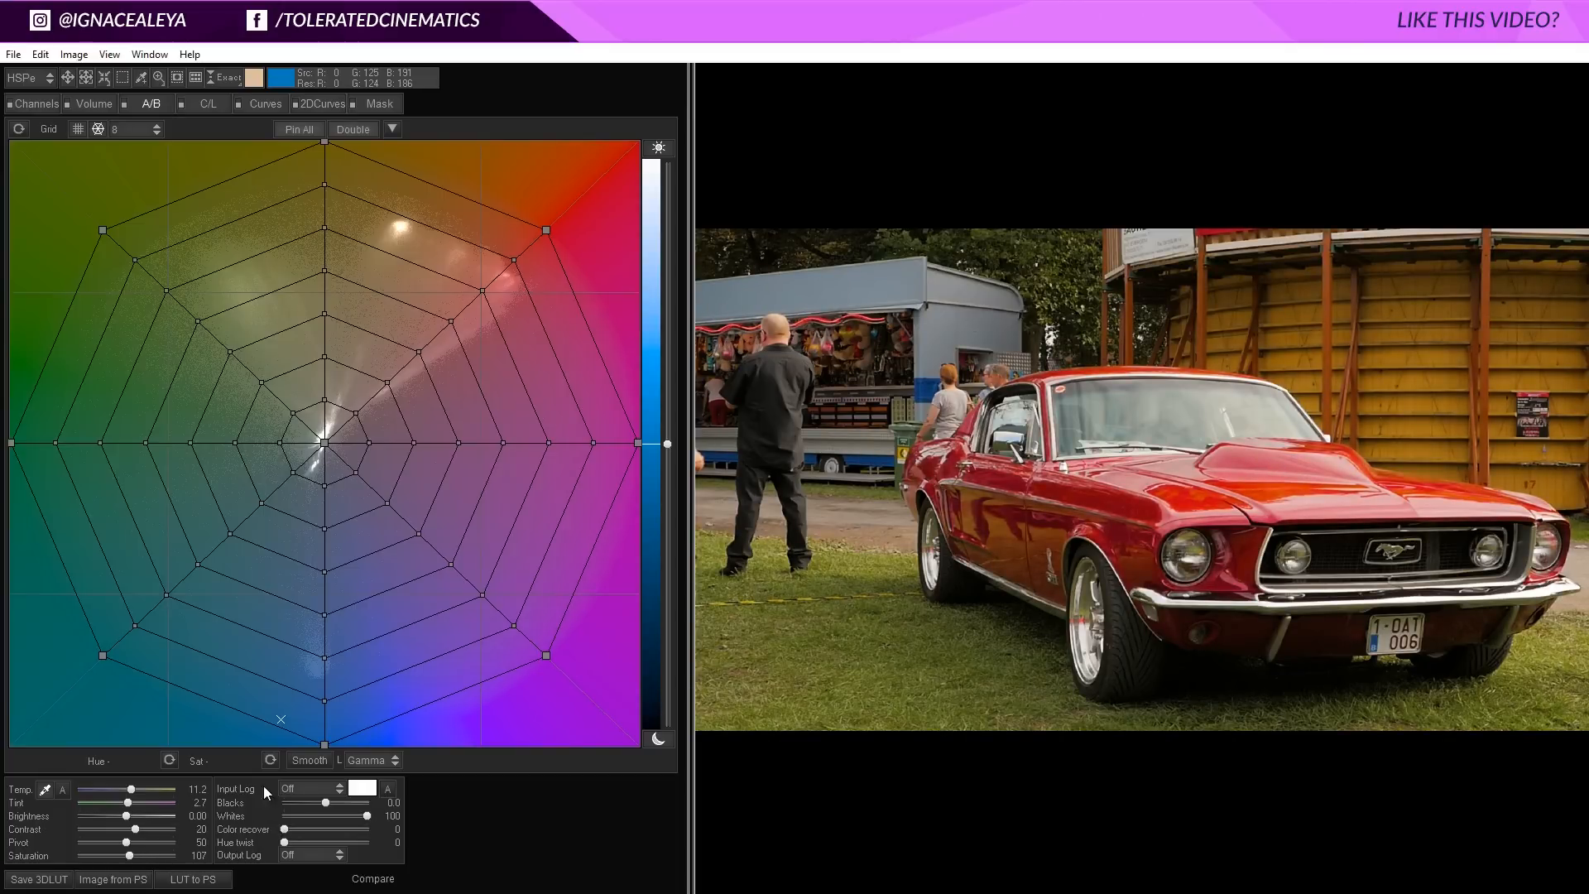
click(316, 786)
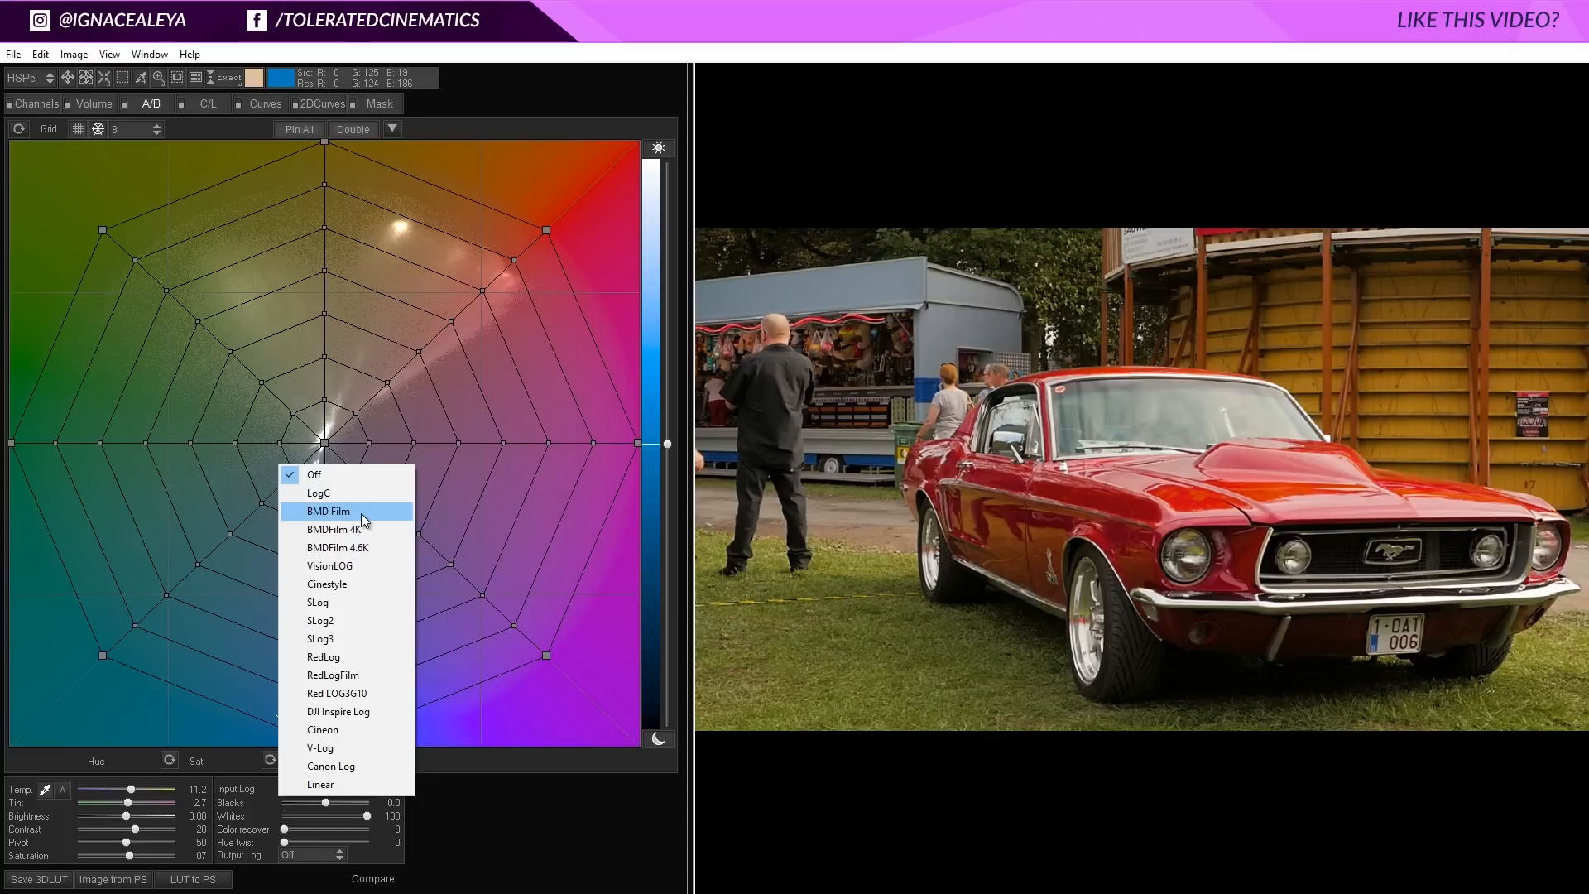
click(241, 786)
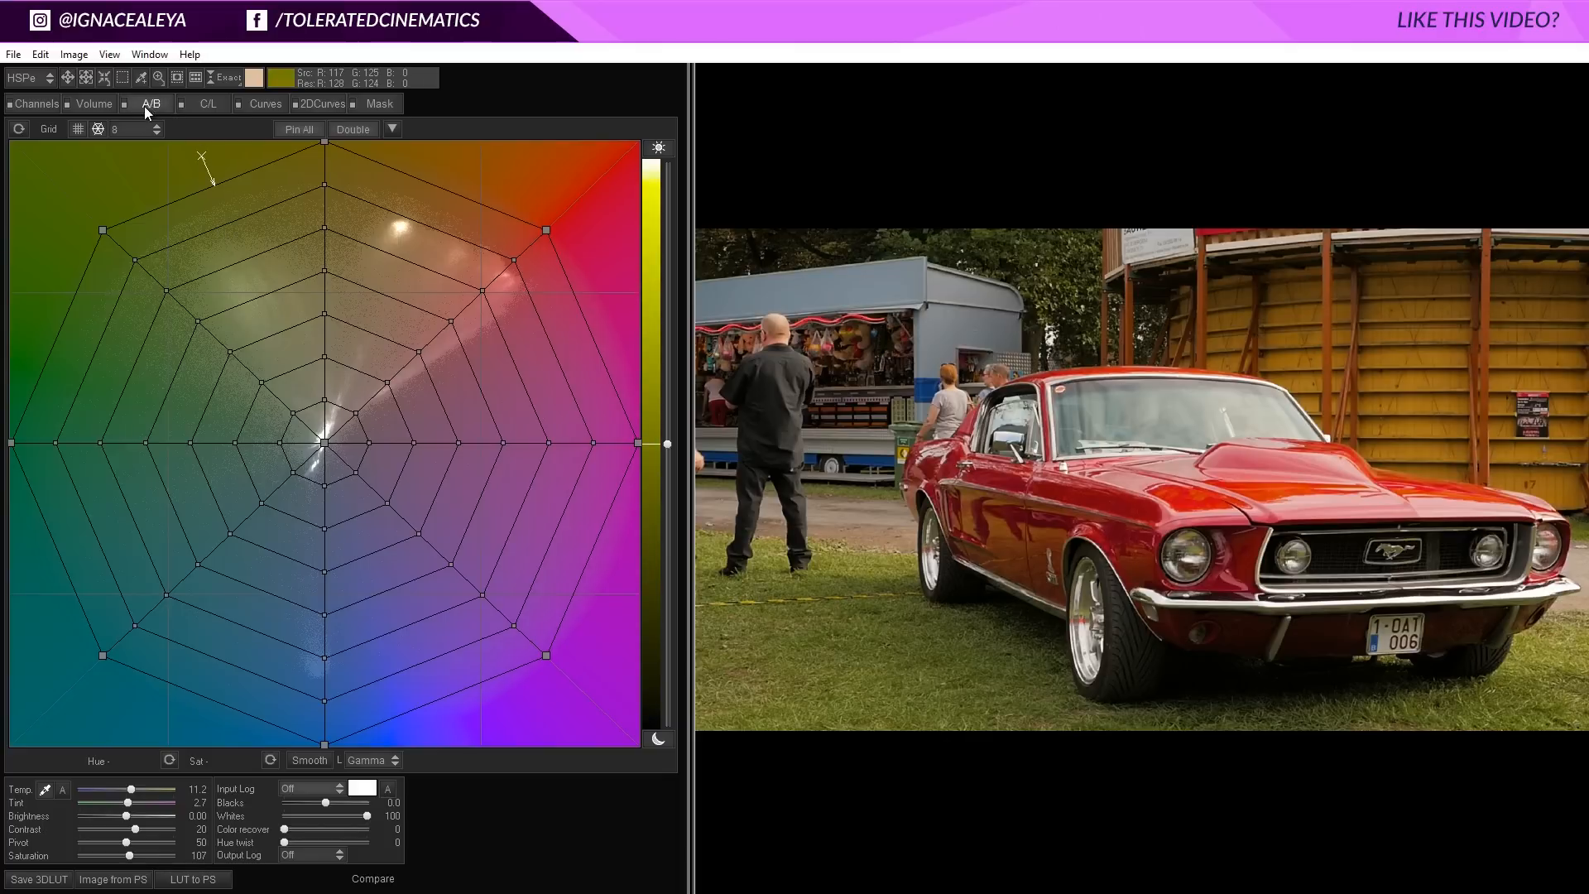
click(94, 105)
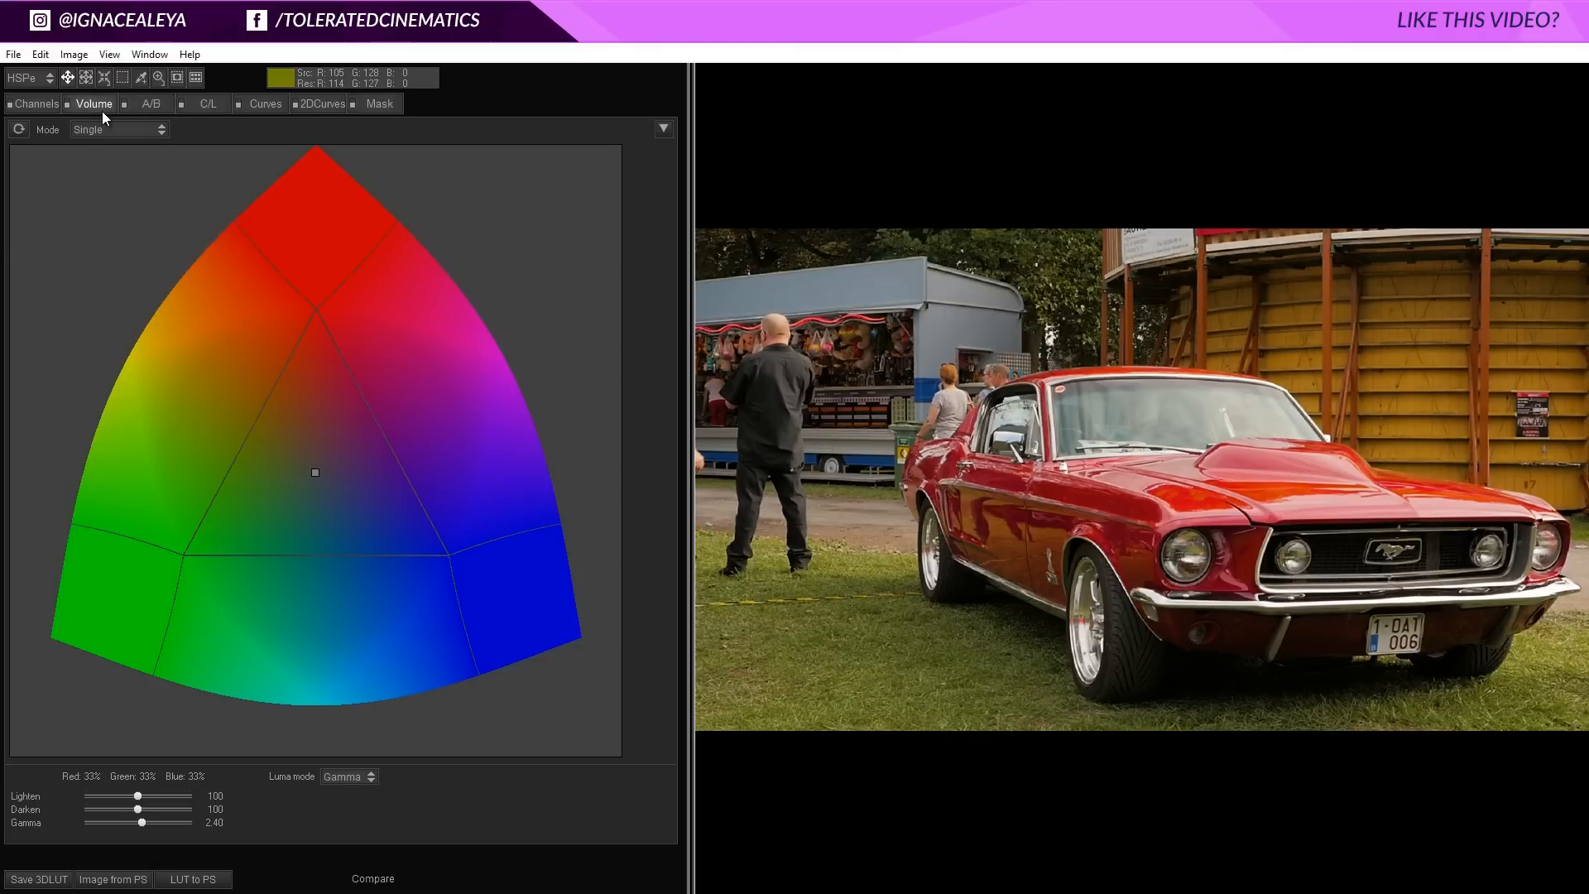
click(33, 105)
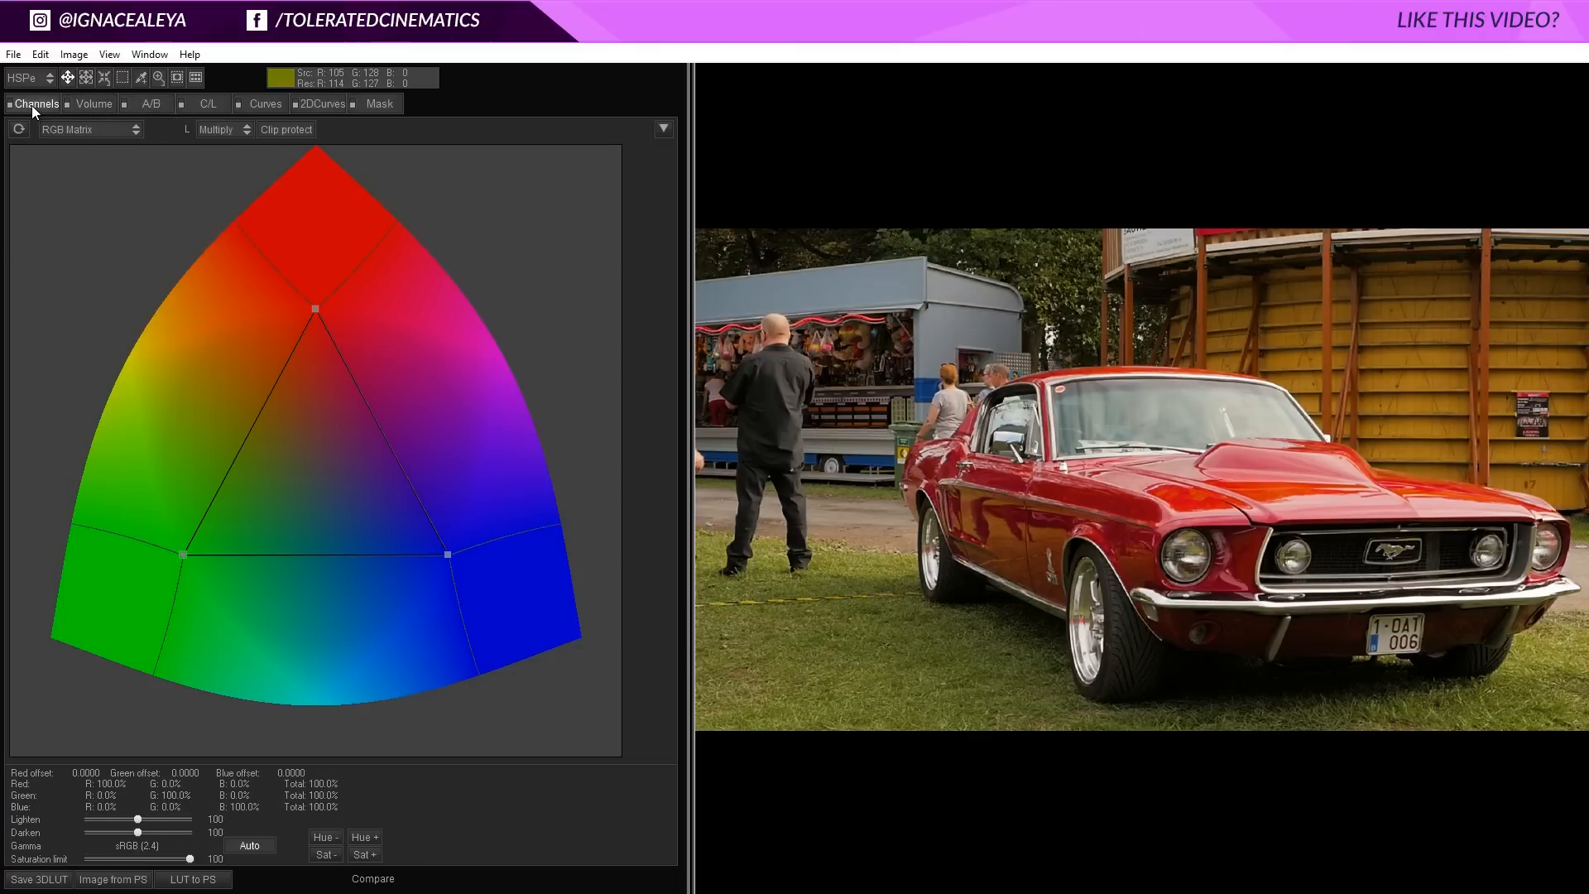
click(97, 103)
click(152, 103)
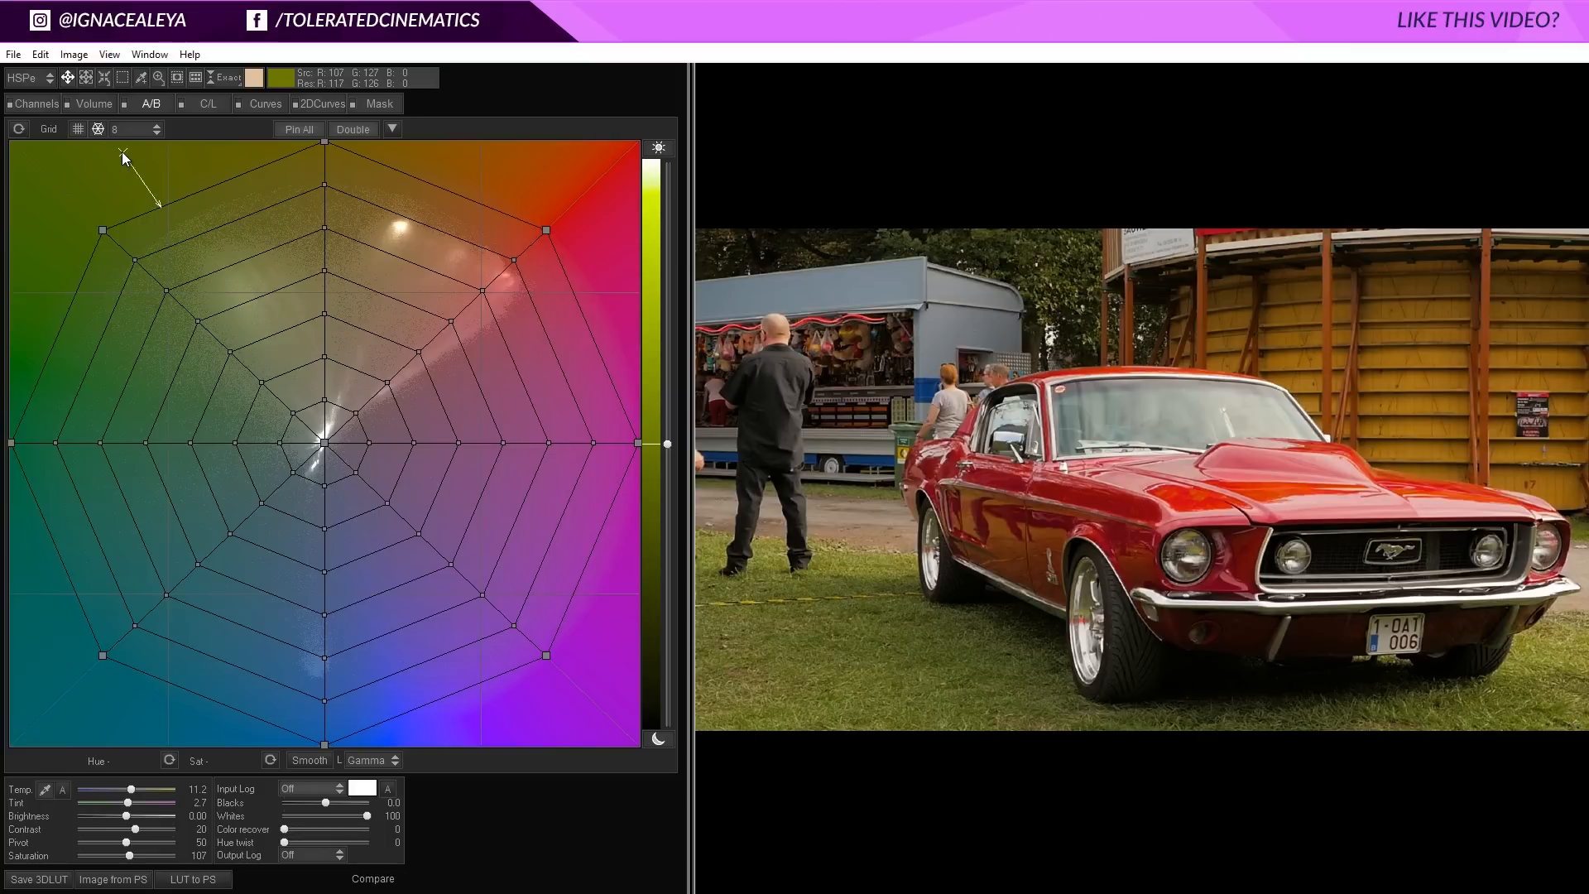
Try shifting the car's red to blue in the A/B grid, and settle on orange-red at hue 5.6 and saturation 119.5.
click(1217, 504)
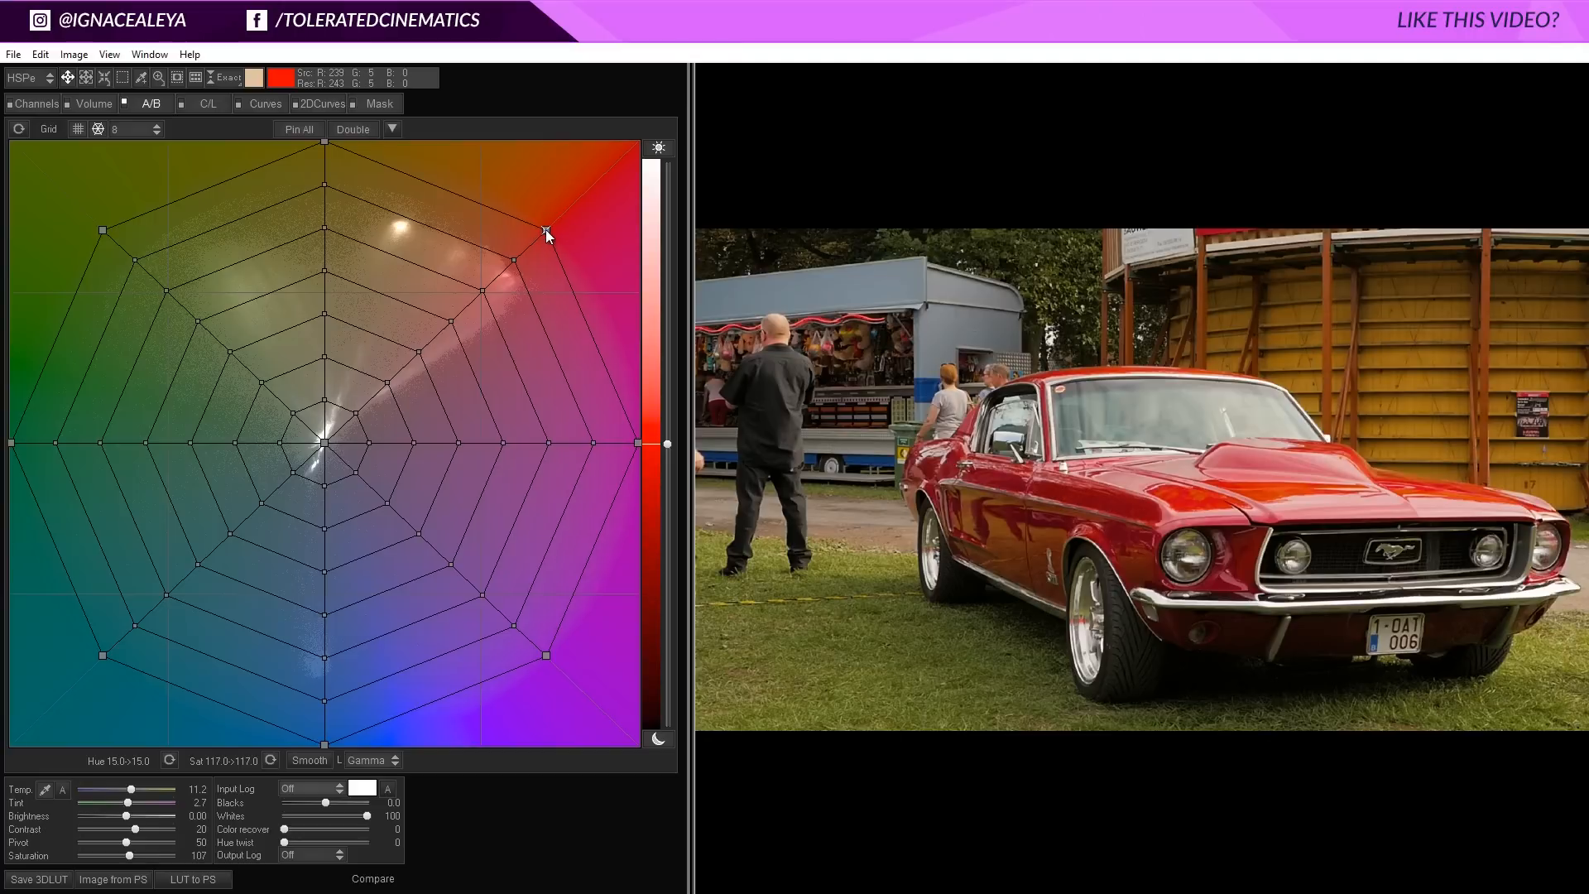
drag(546, 230, 346, 740)
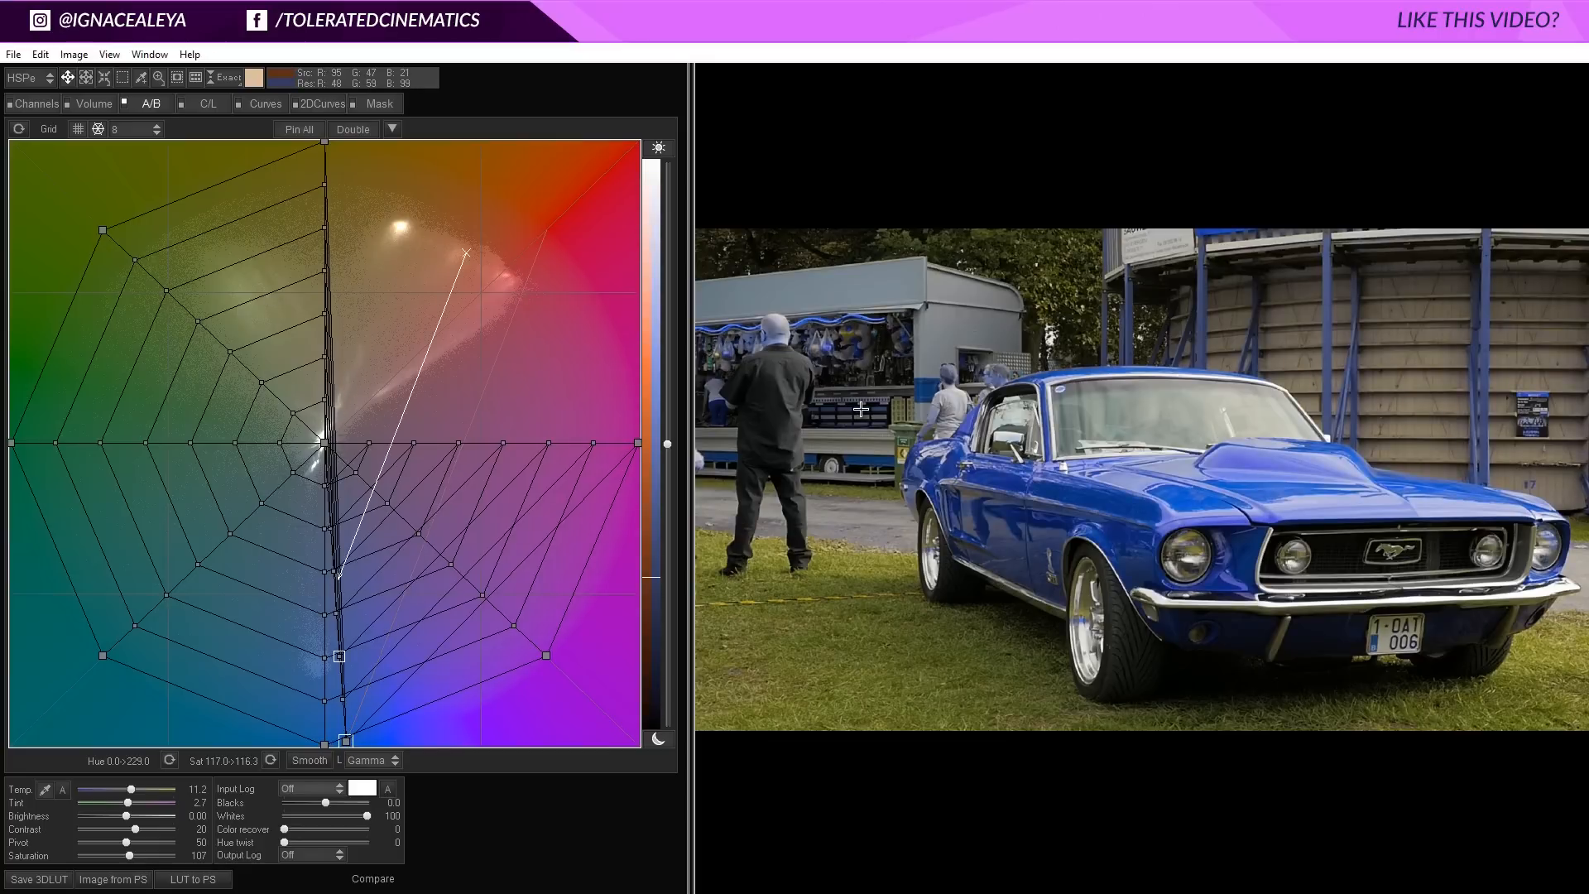
drag(344, 748, 528, 205)
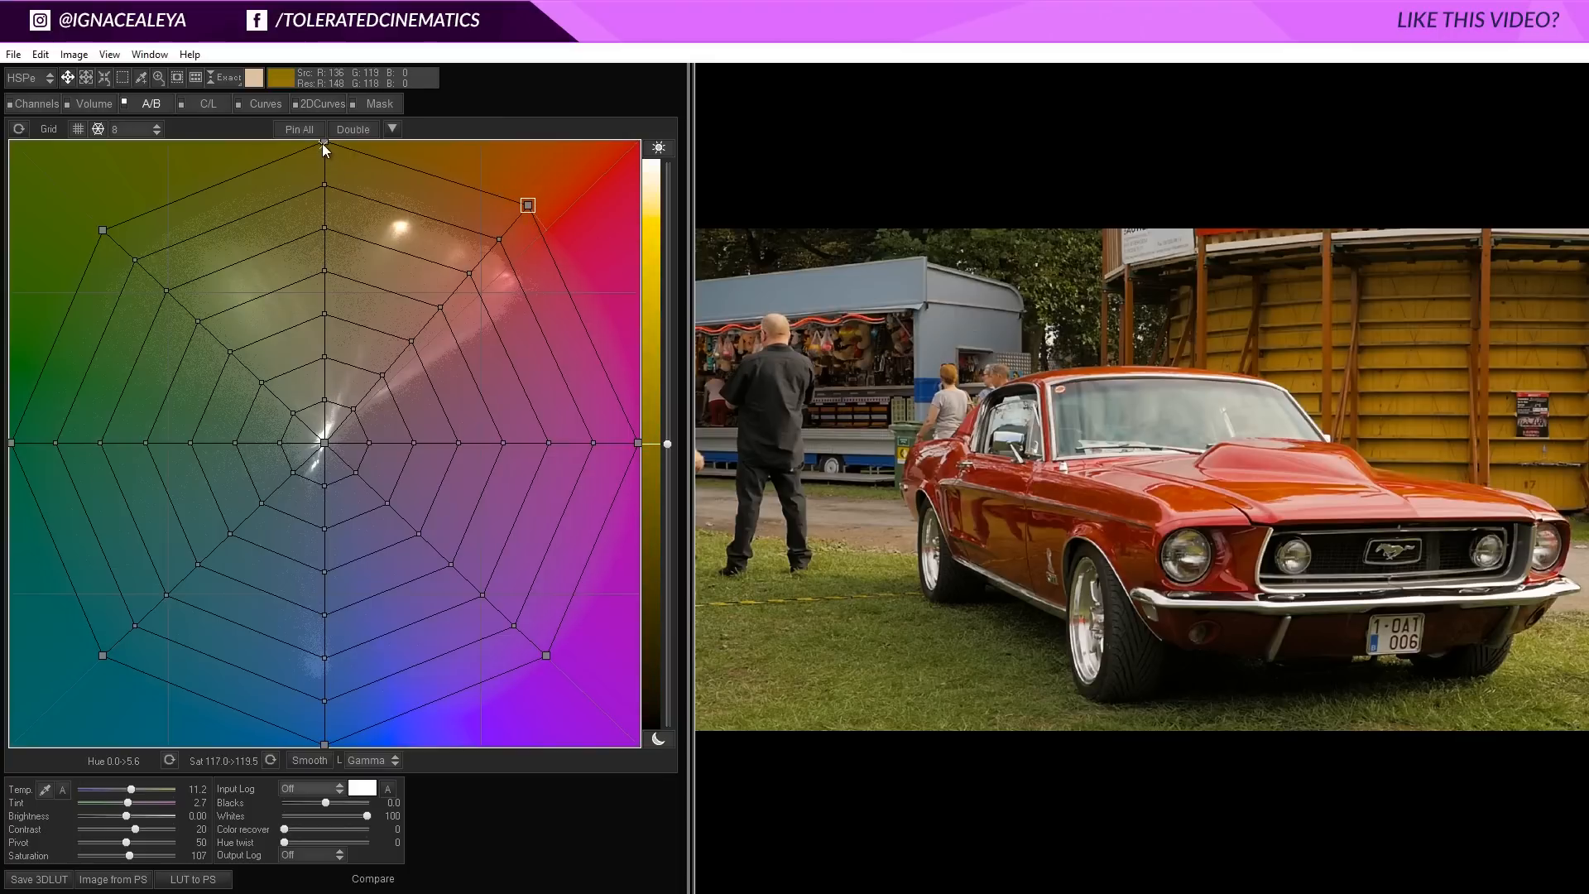
Shift the yellow outer grid point to orange-red at hue 6.2 and saturation 124.6, and desaturate an inner orange point to 59.4.
drag(325, 140, 534, 192)
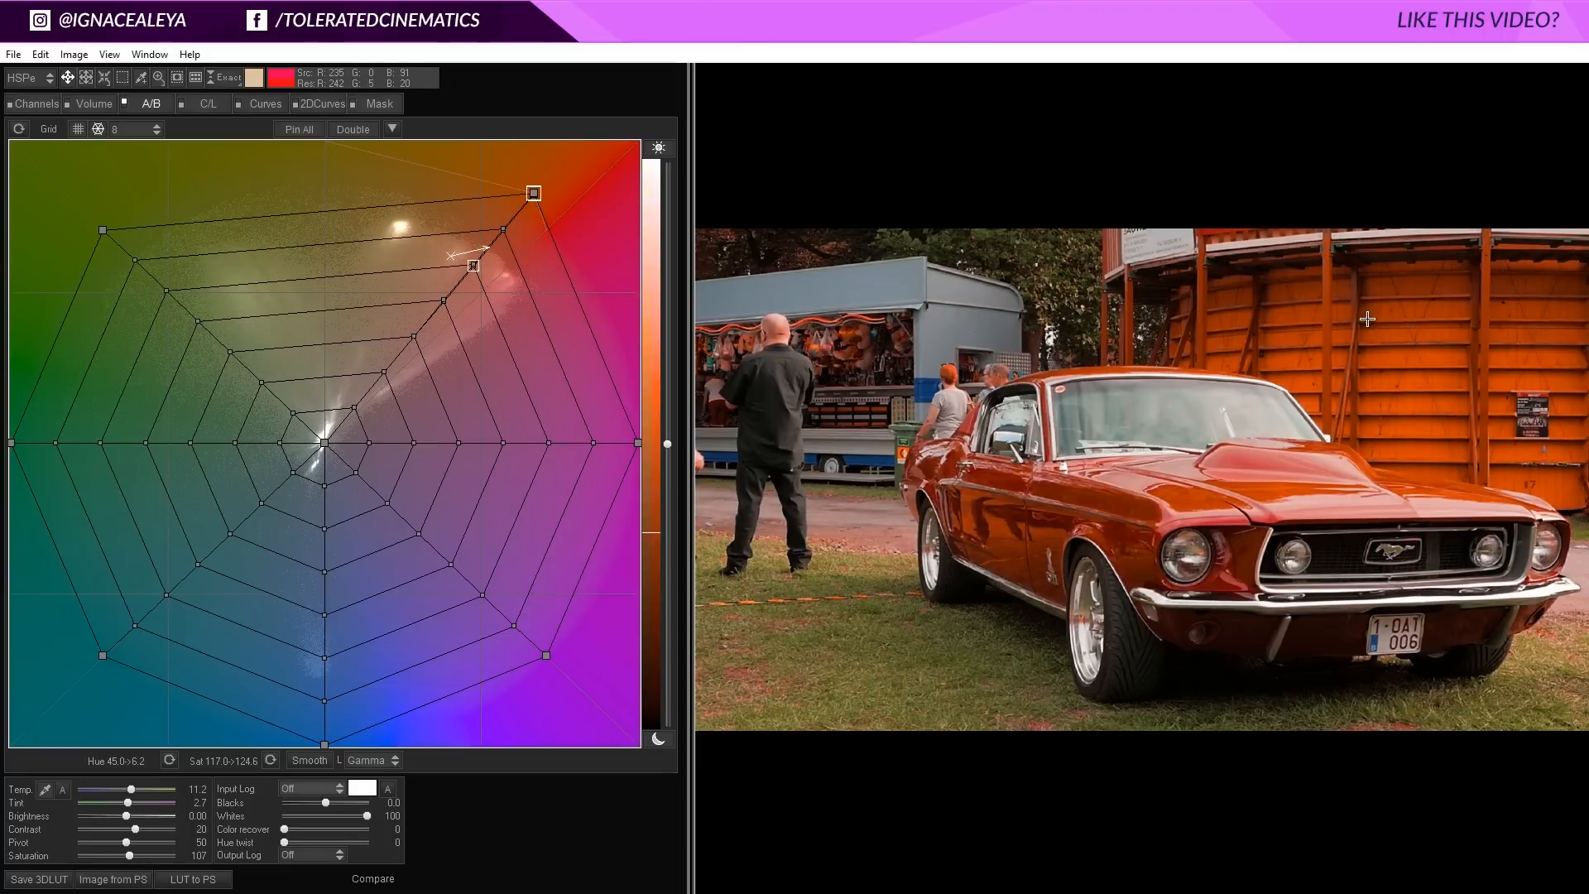
click(474, 264)
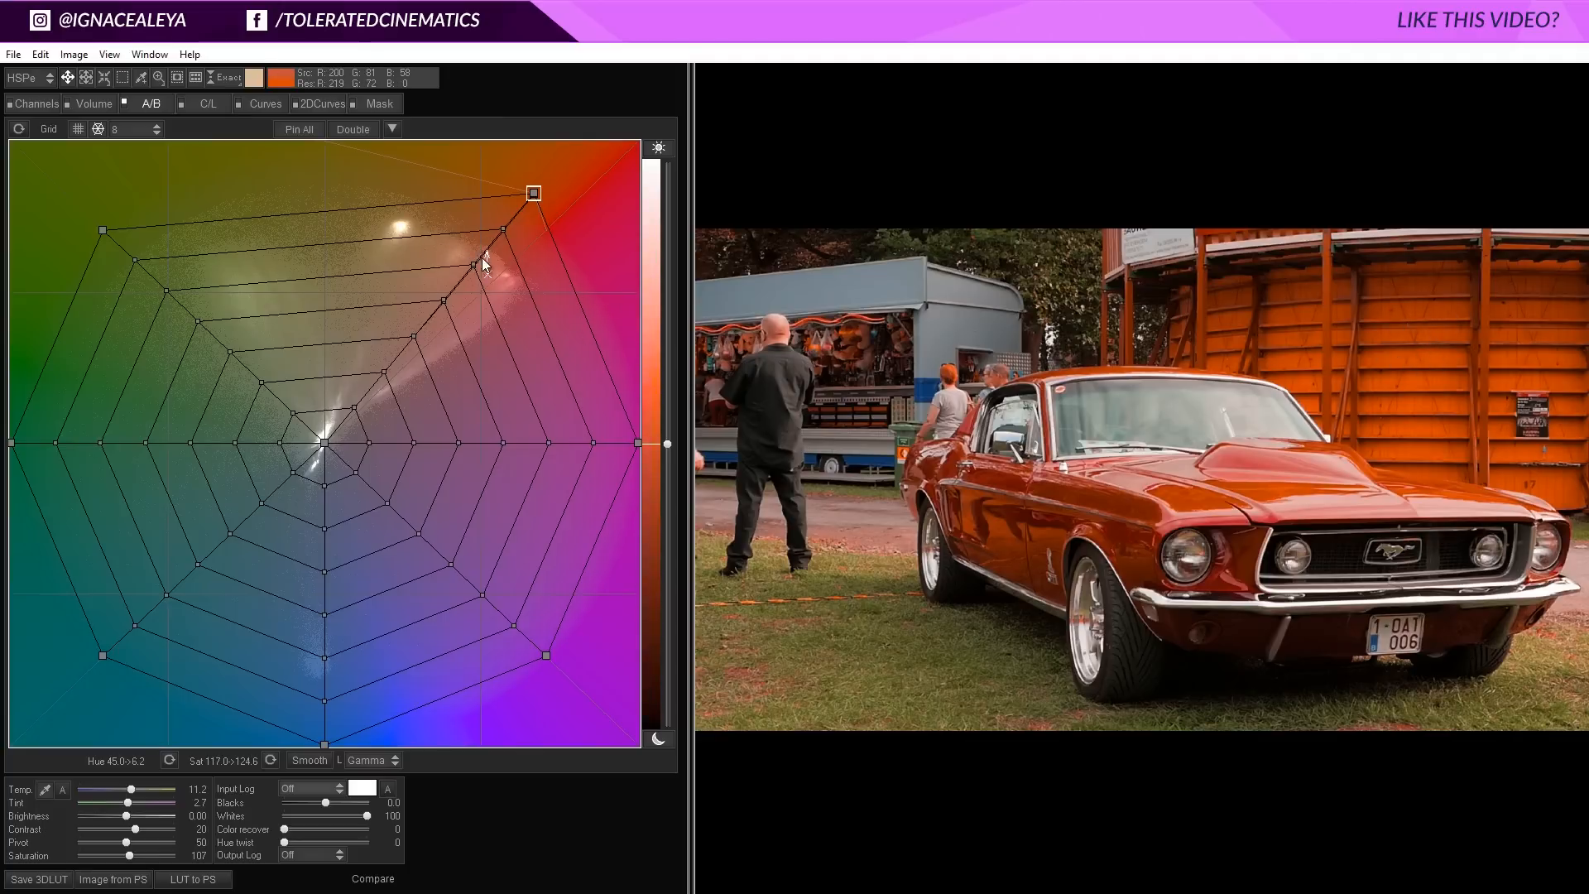
mouse_move(476, 266)
mouse_down()
mouse_move(436, 311)
mouse_move(458, 283)
mouse_up()
key(ctrl+z)
drag(474, 266, 420, 320)
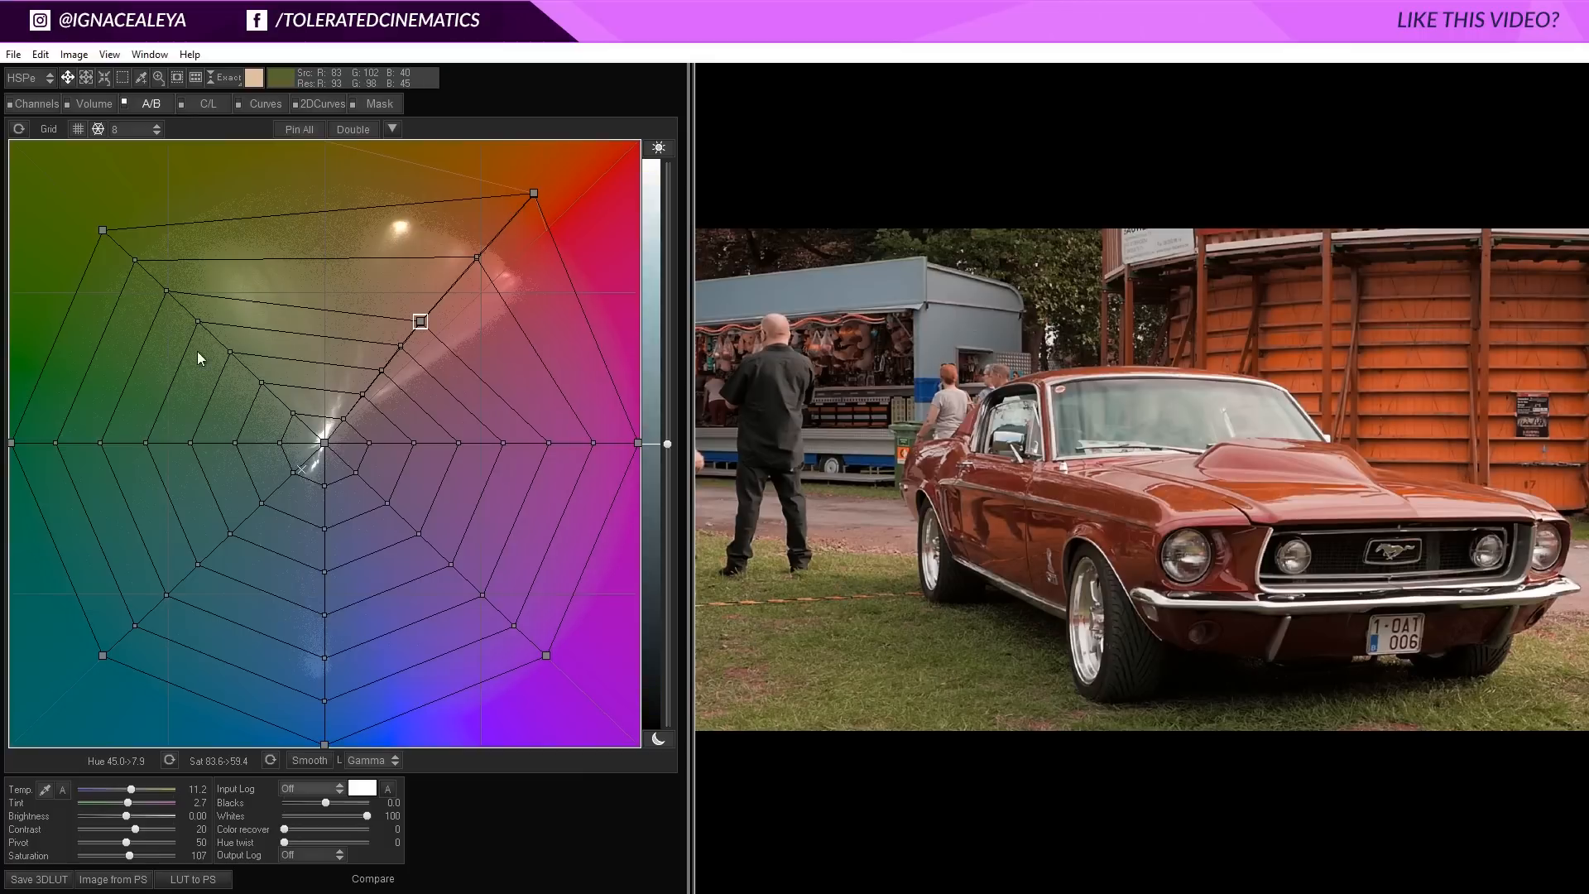
Merge the other outer A/B grid points into three corners: green at about hue 104, teal-blue, and the existing orange-red point.
drag(102, 228, 70, 296)
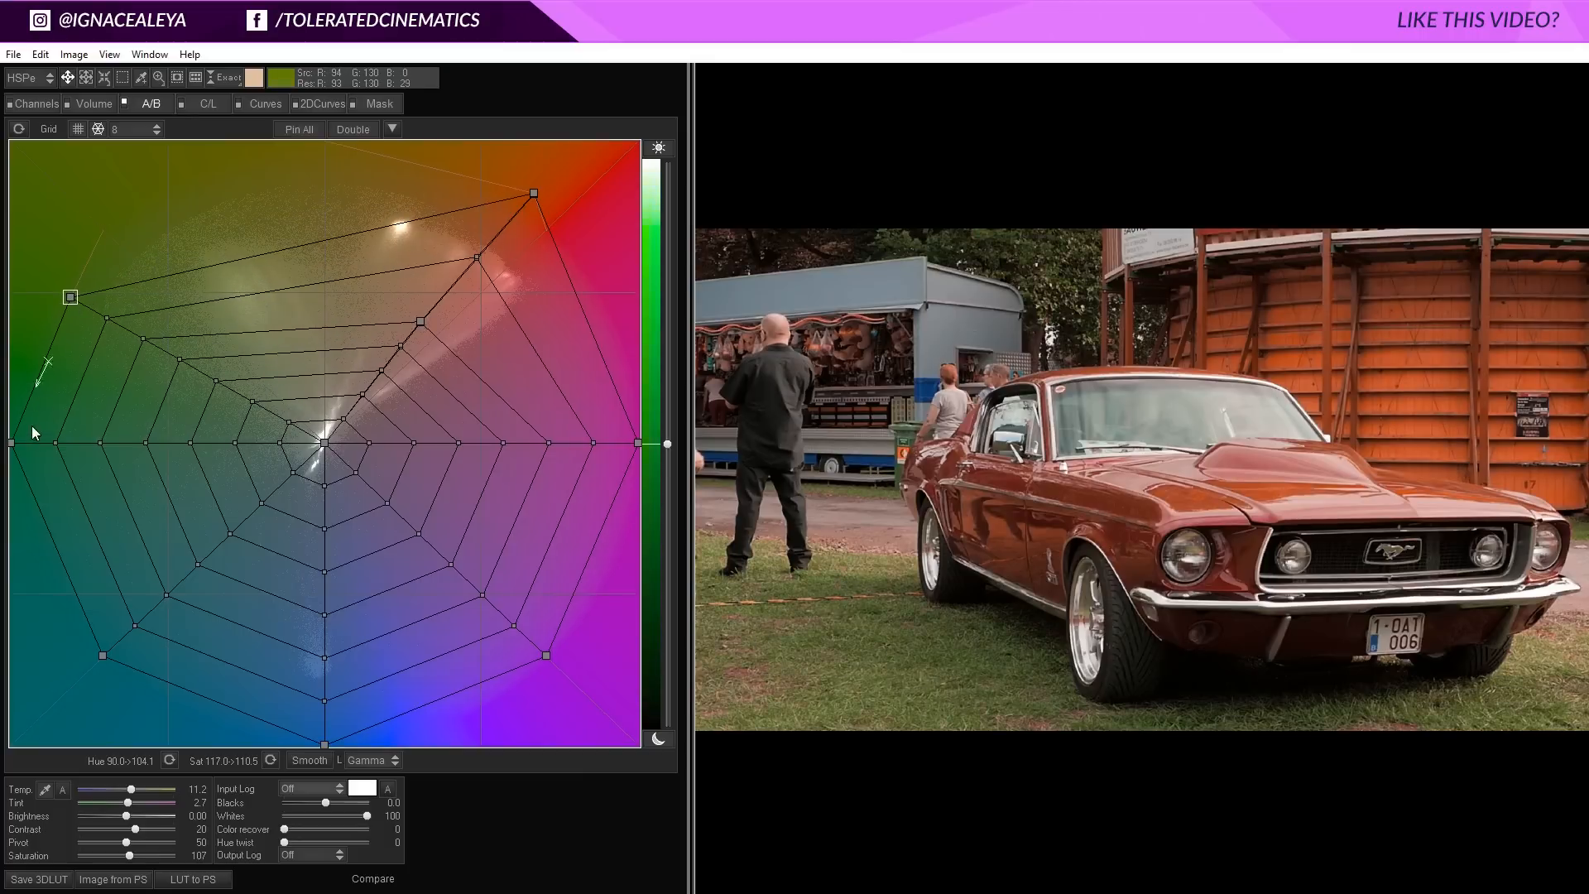
drag(13, 443, 70, 296)
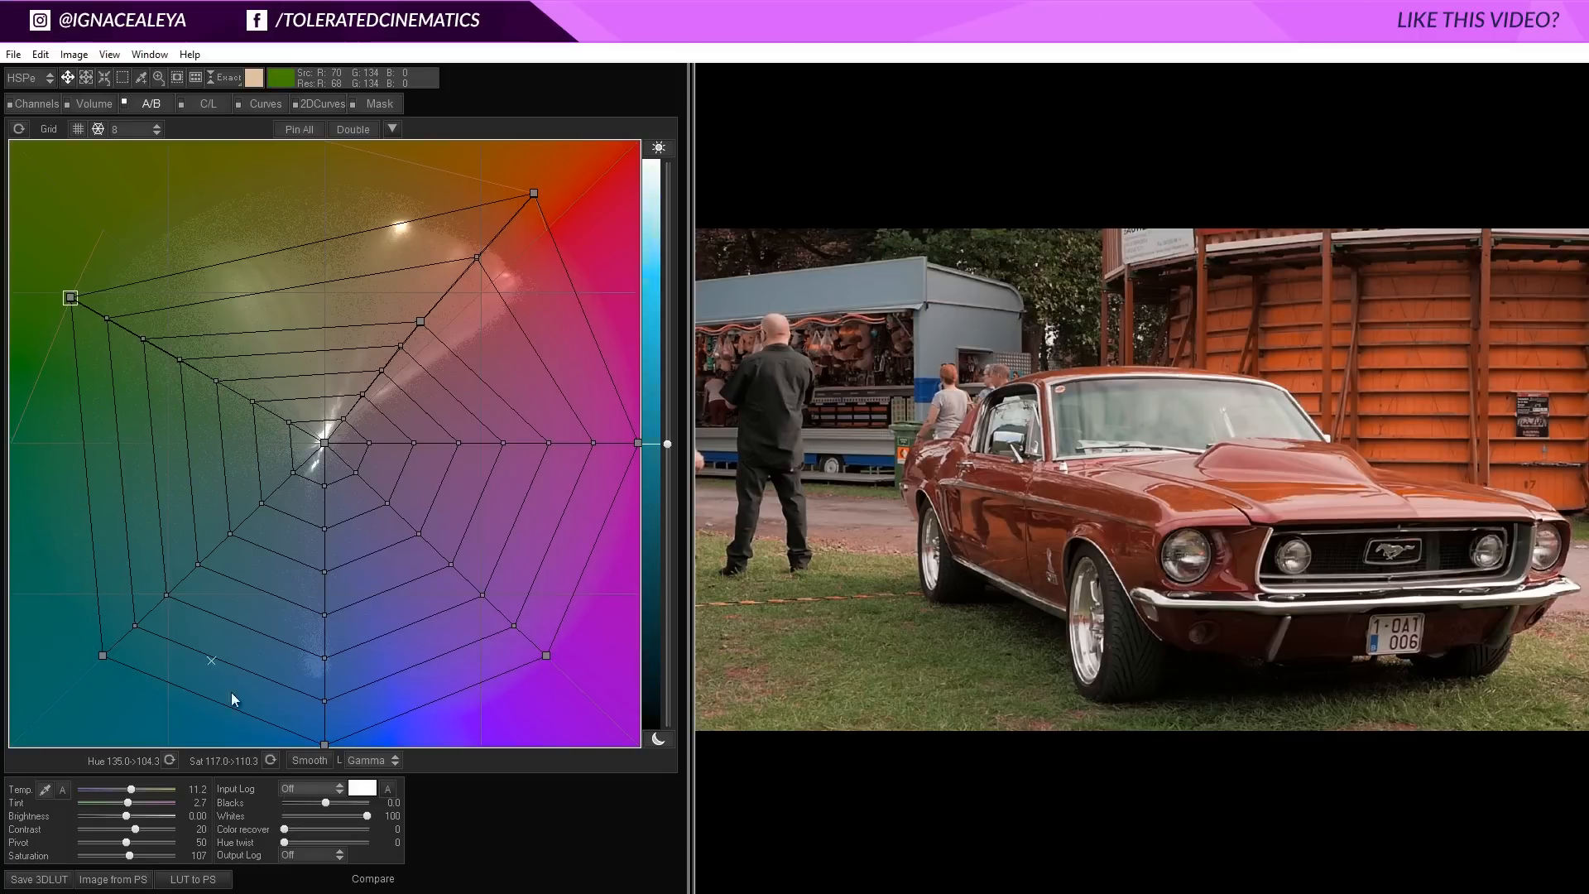
drag(102, 655, 211, 696)
drag(325, 743, 206, 697)
drag(548, 654, 535, 193)
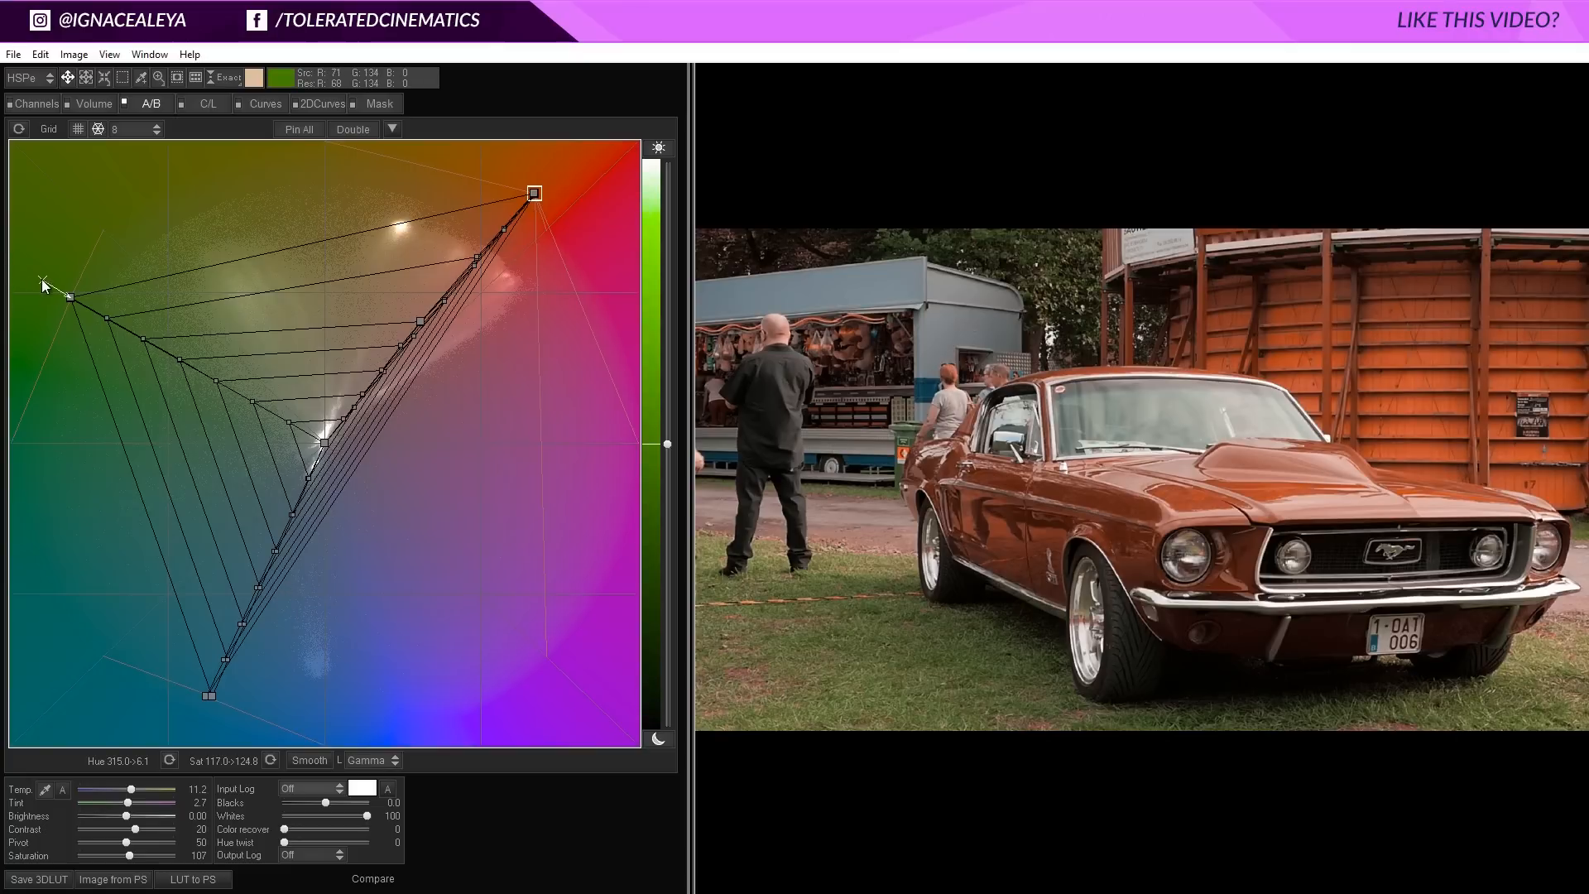
Pull the green grid points outward together, and shift them to yellow at hue 46.7 and saturation 100.3.
drag(74, 297, 46, 275)
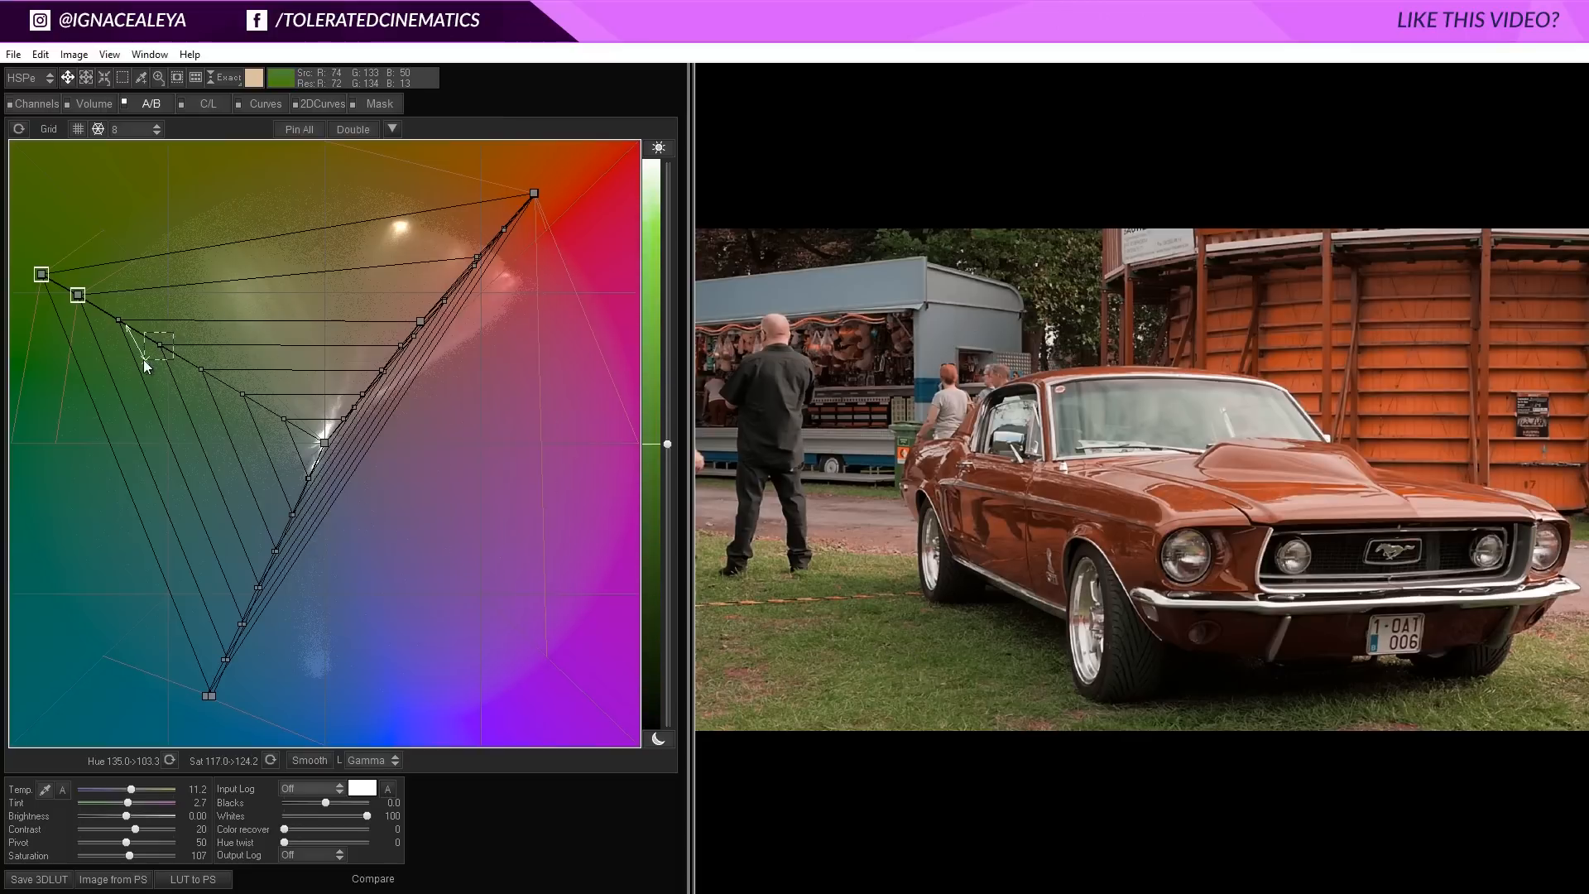
drag(160, 345, 68, 290)
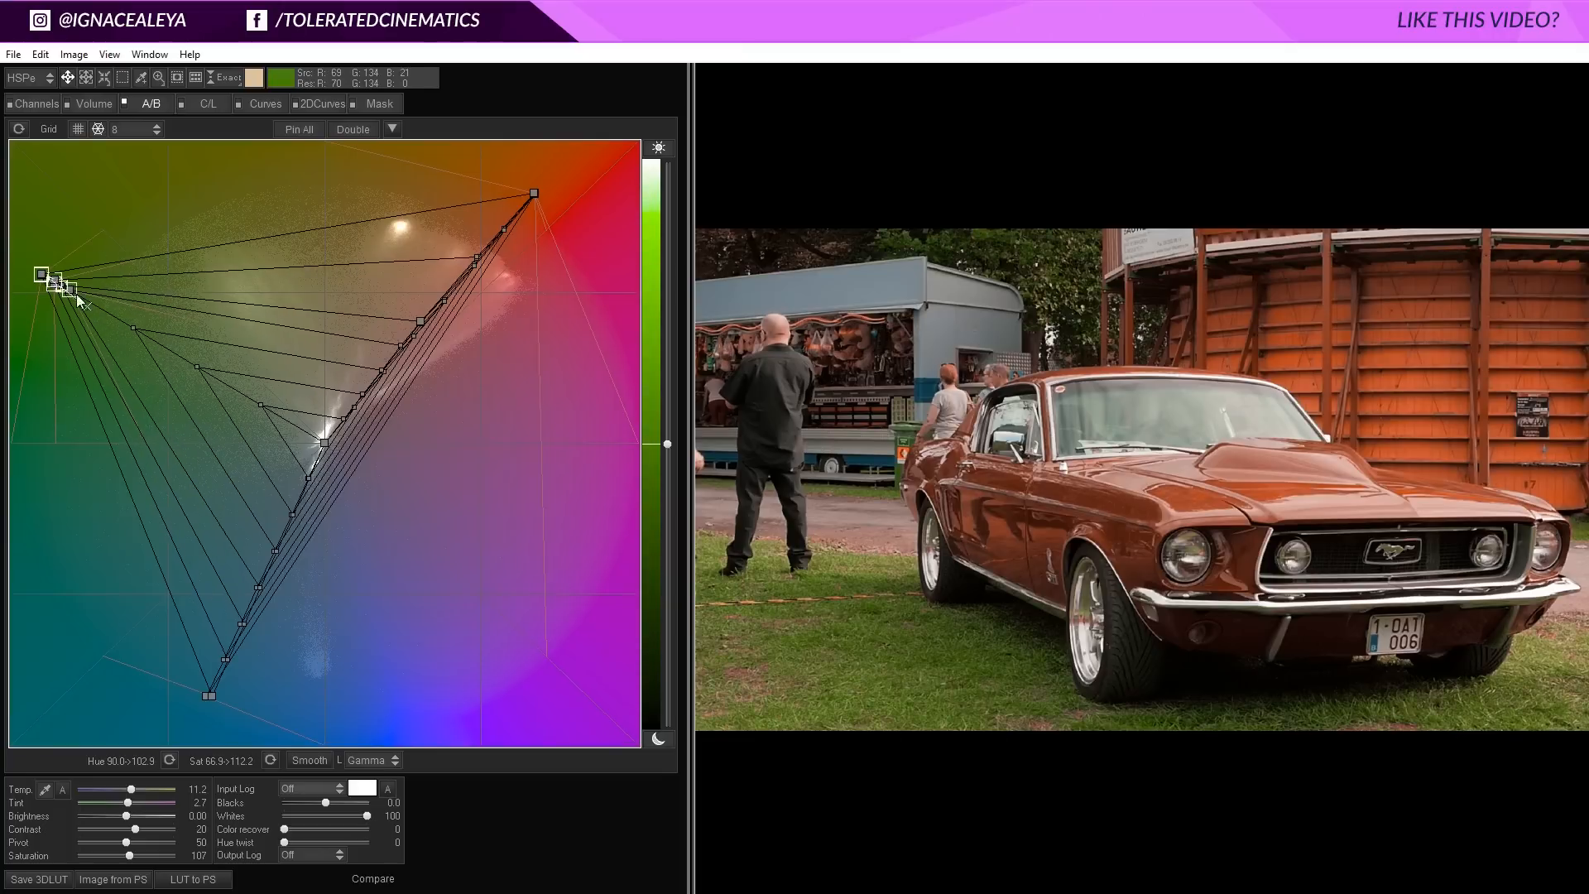
drag(66, 287, 317, 183)
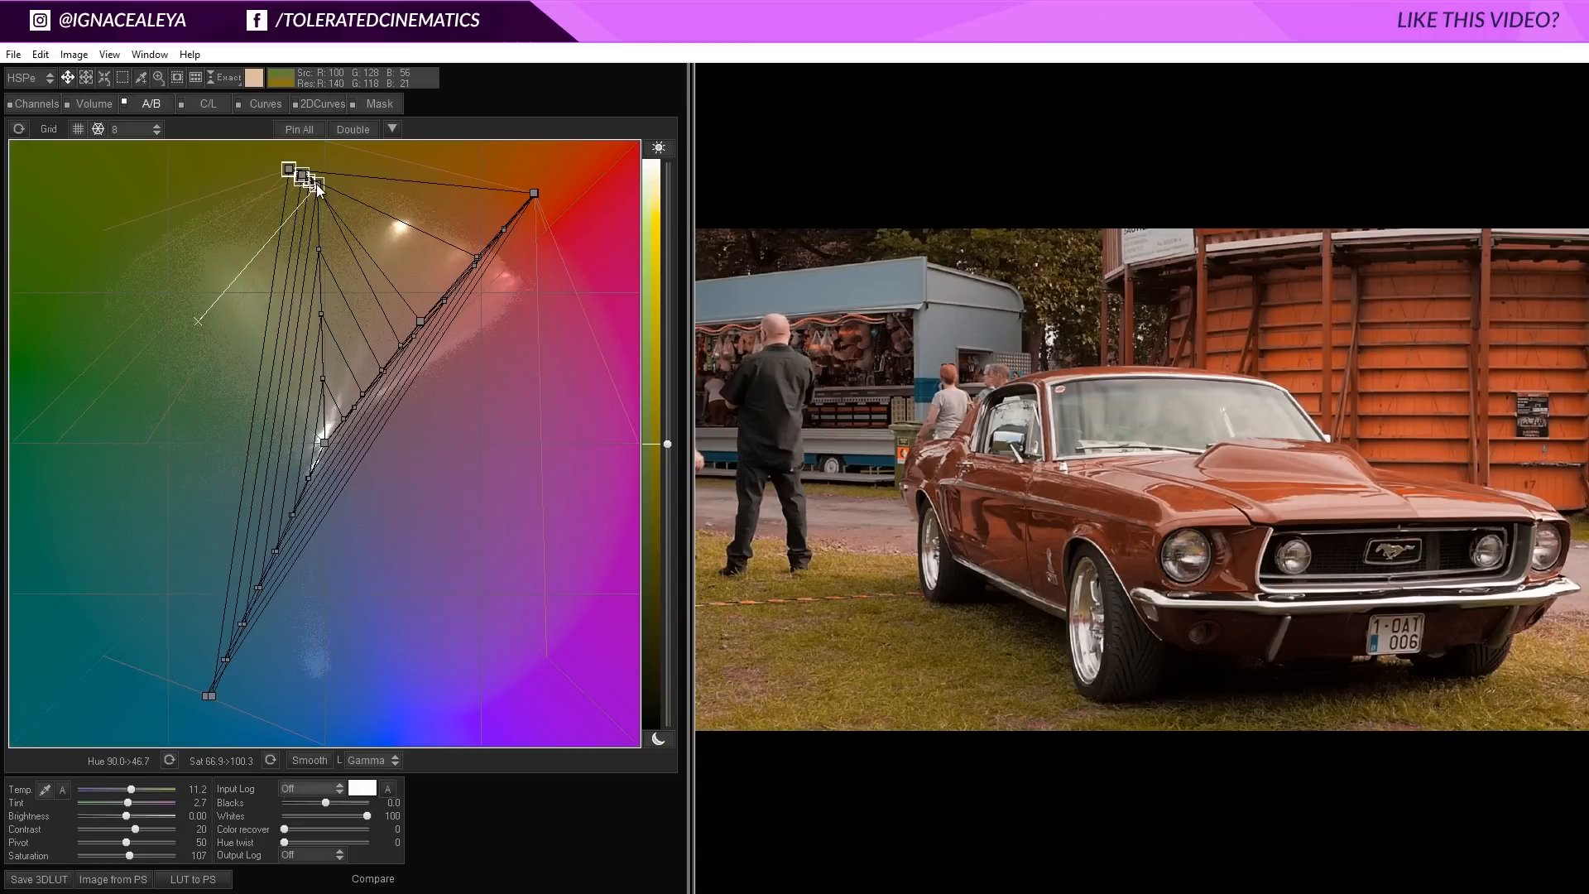
Try a weaker orange-red corner at saturation 104.6, and settle on stronger orange-red grid points at hue 4.8 and saturation 113.7.
click(533, 192)
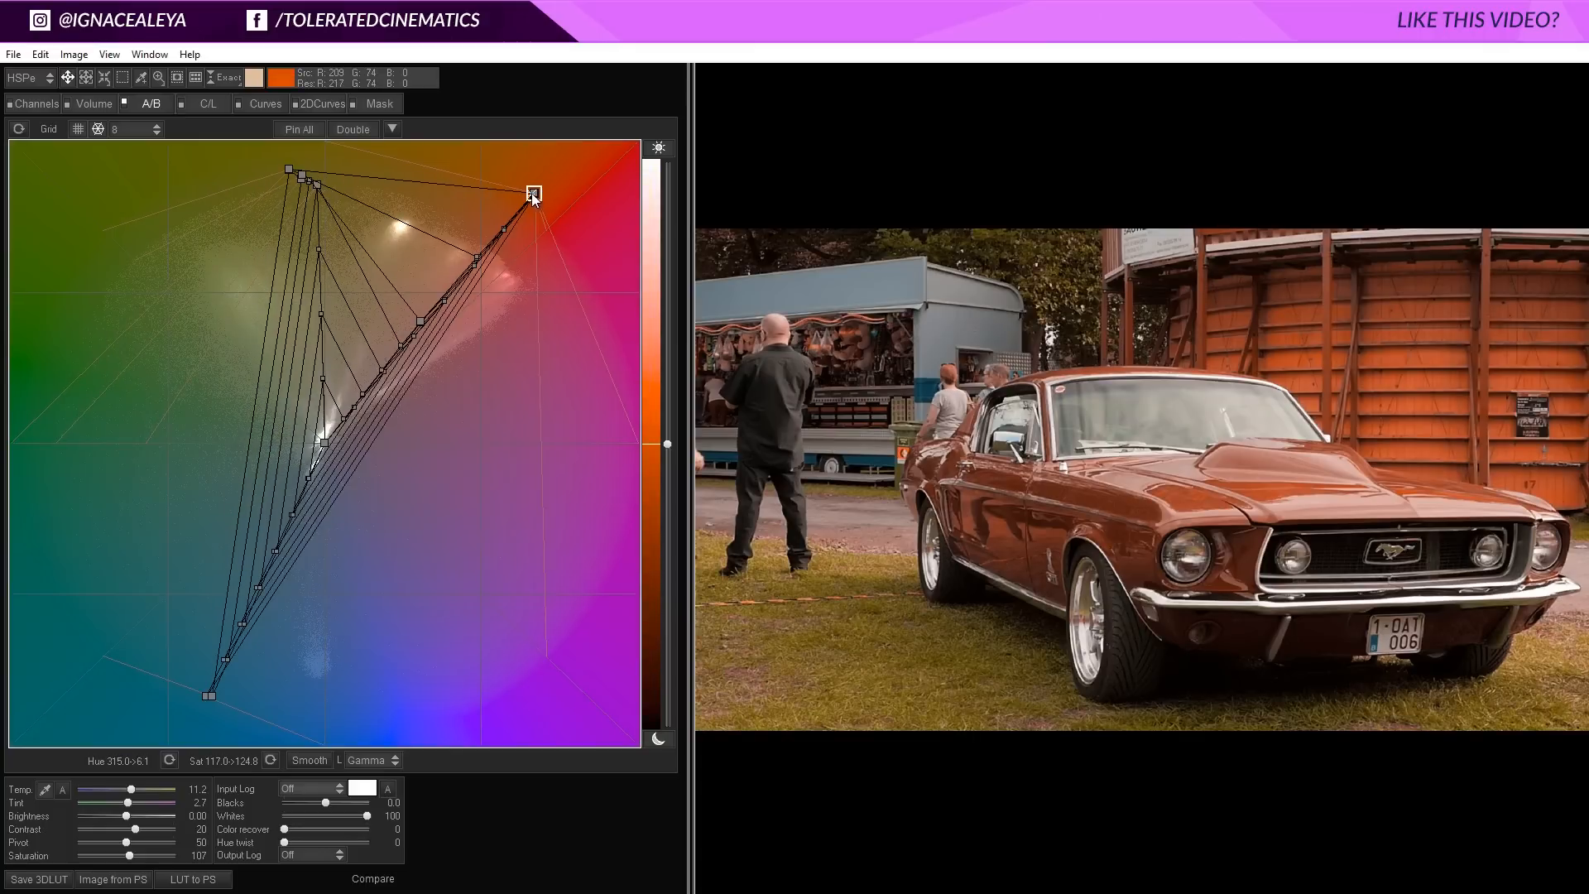
drag(531, 192, 501, 234)
drag(415, 320, 500, 234)
key(ctrl+z)
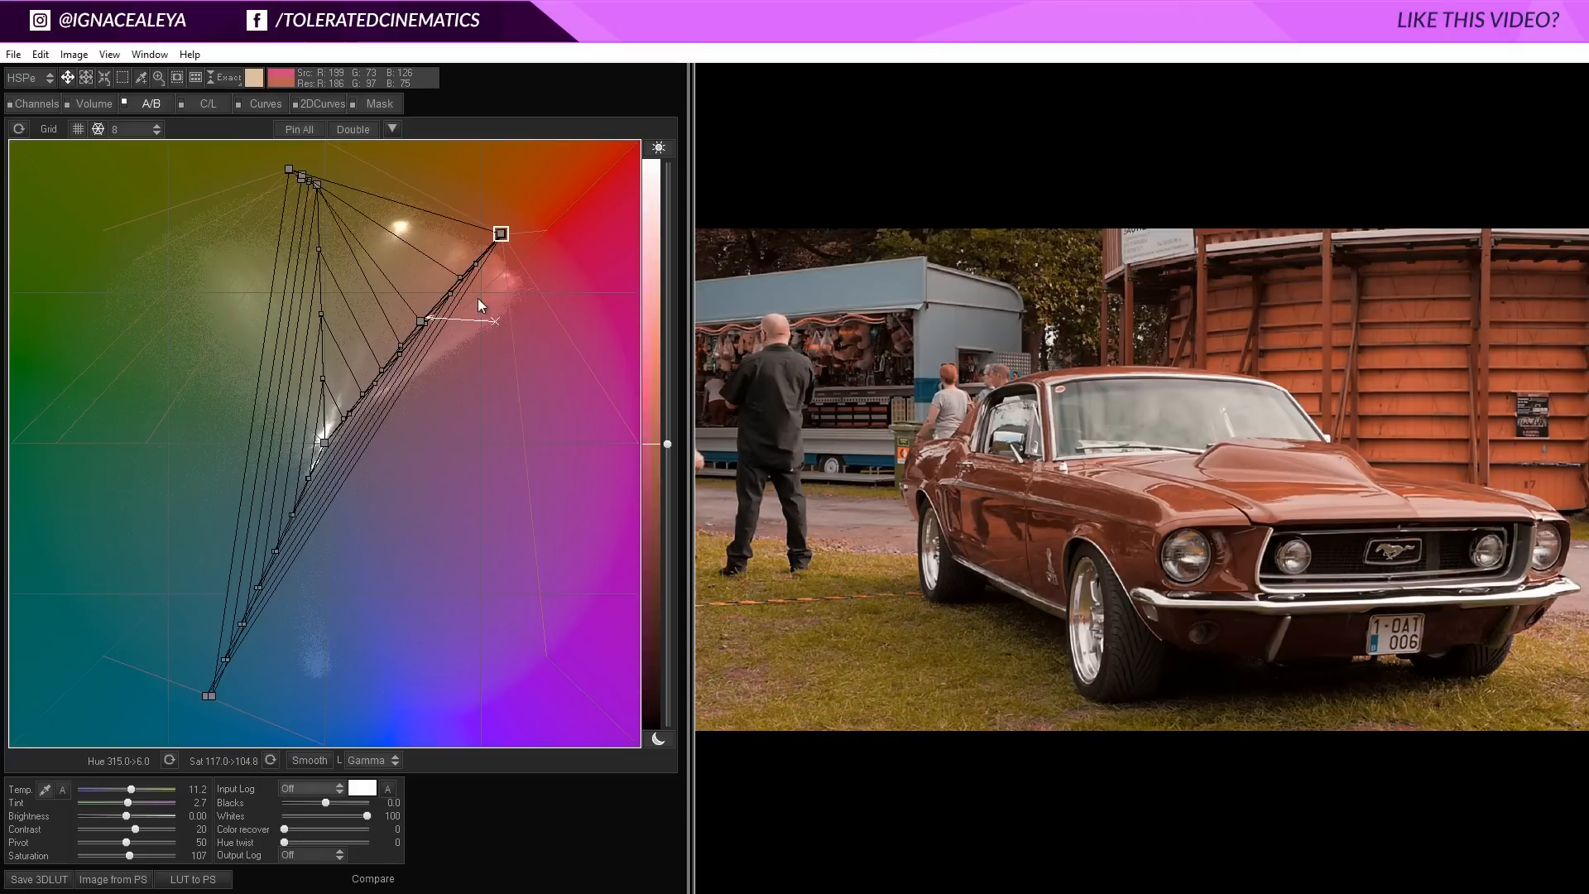
drag(458, 280, 490, 242)
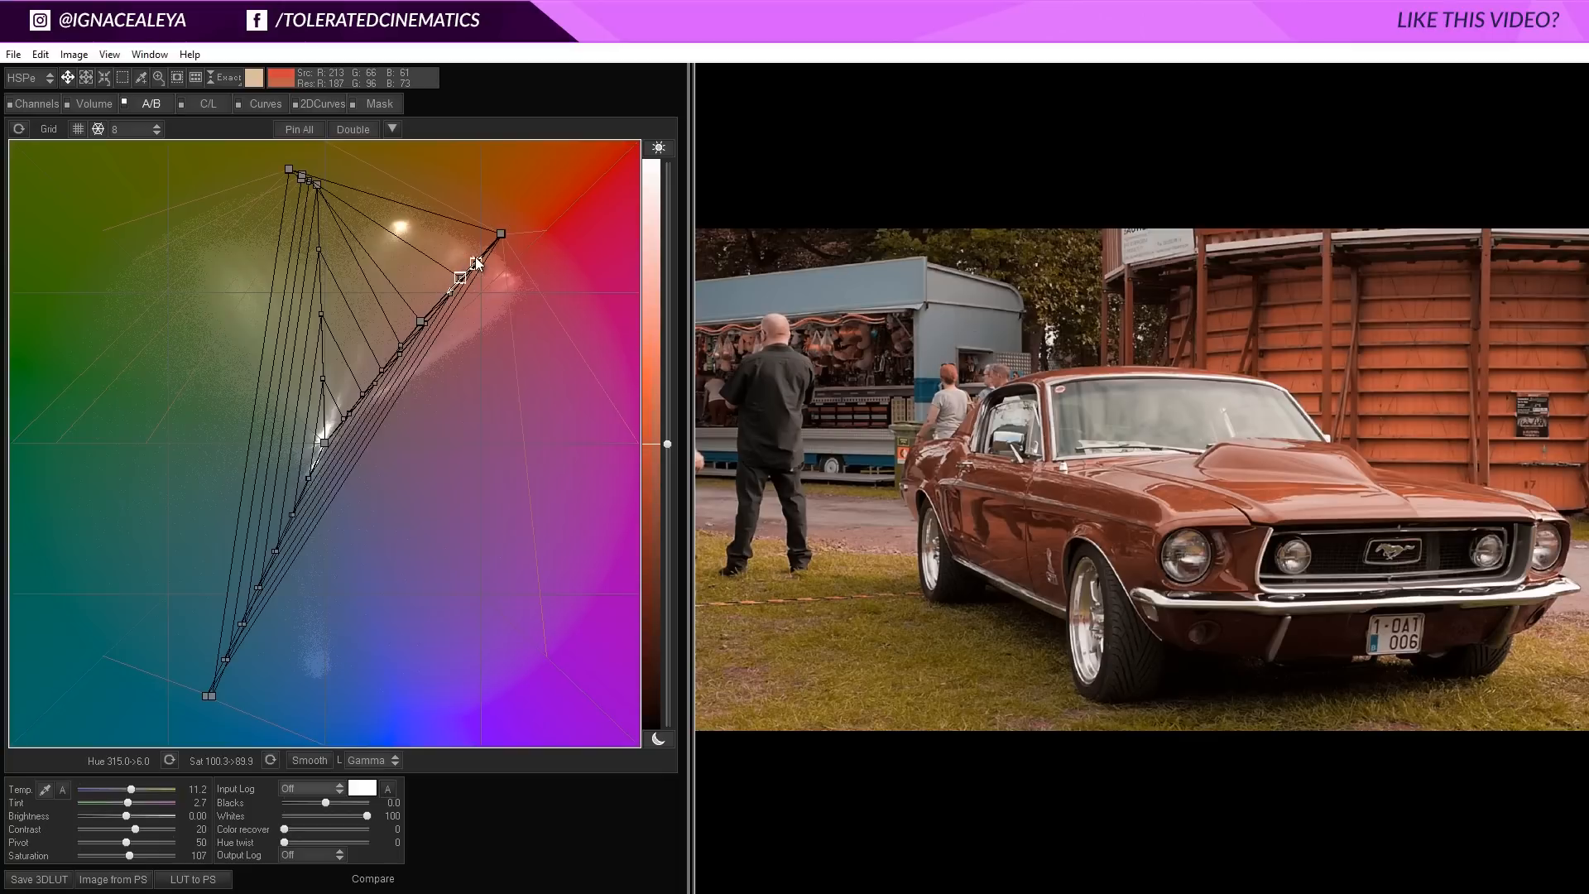
key(ctrl+z)
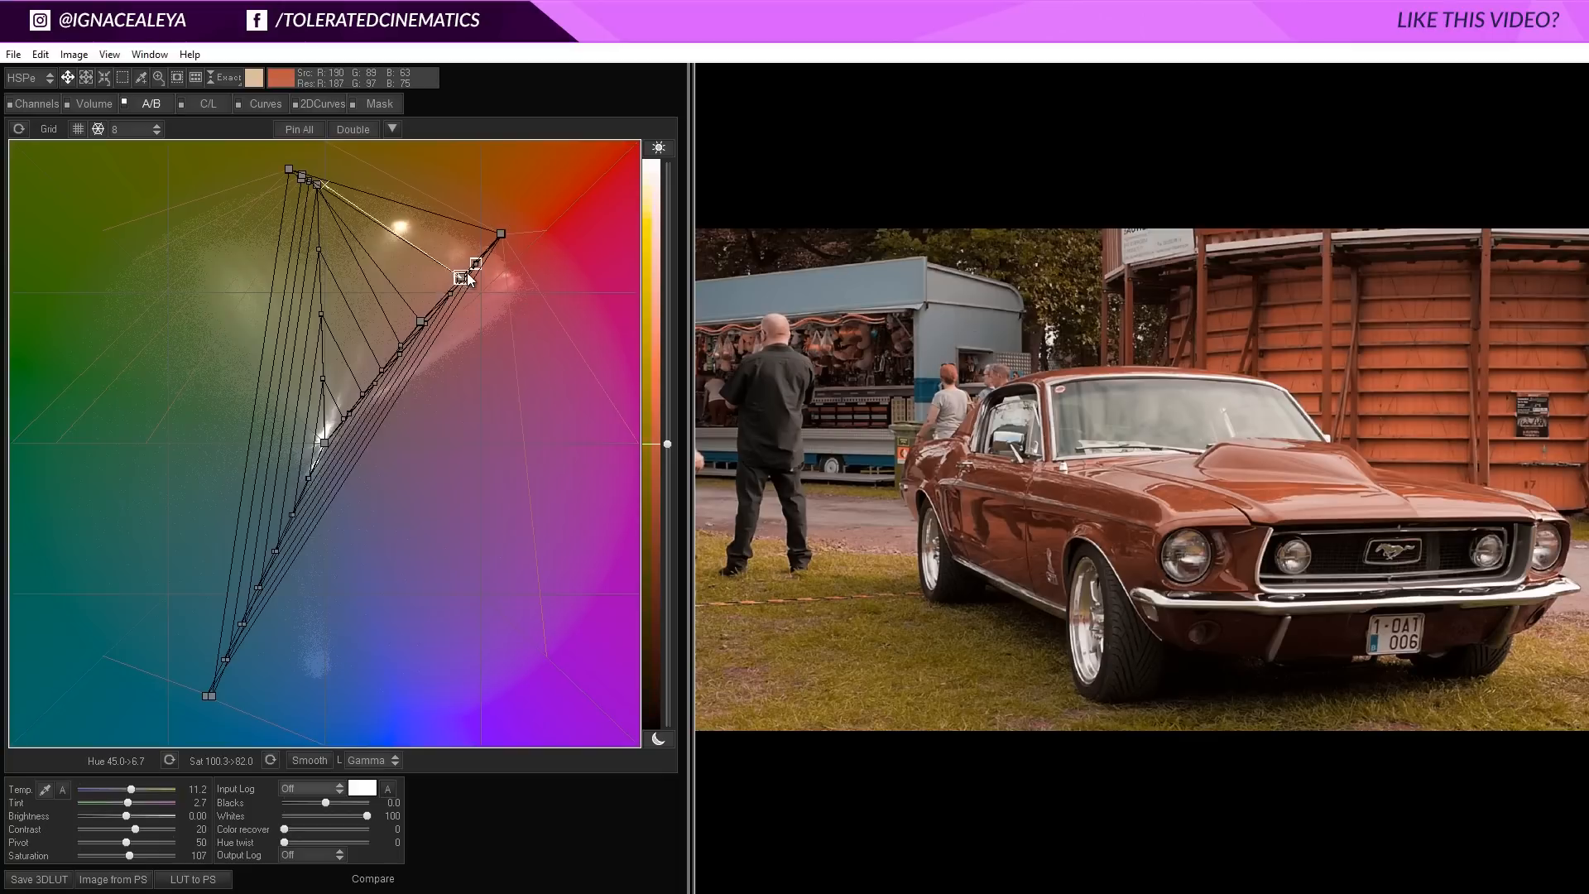
drag(460, 277, 521, 218)
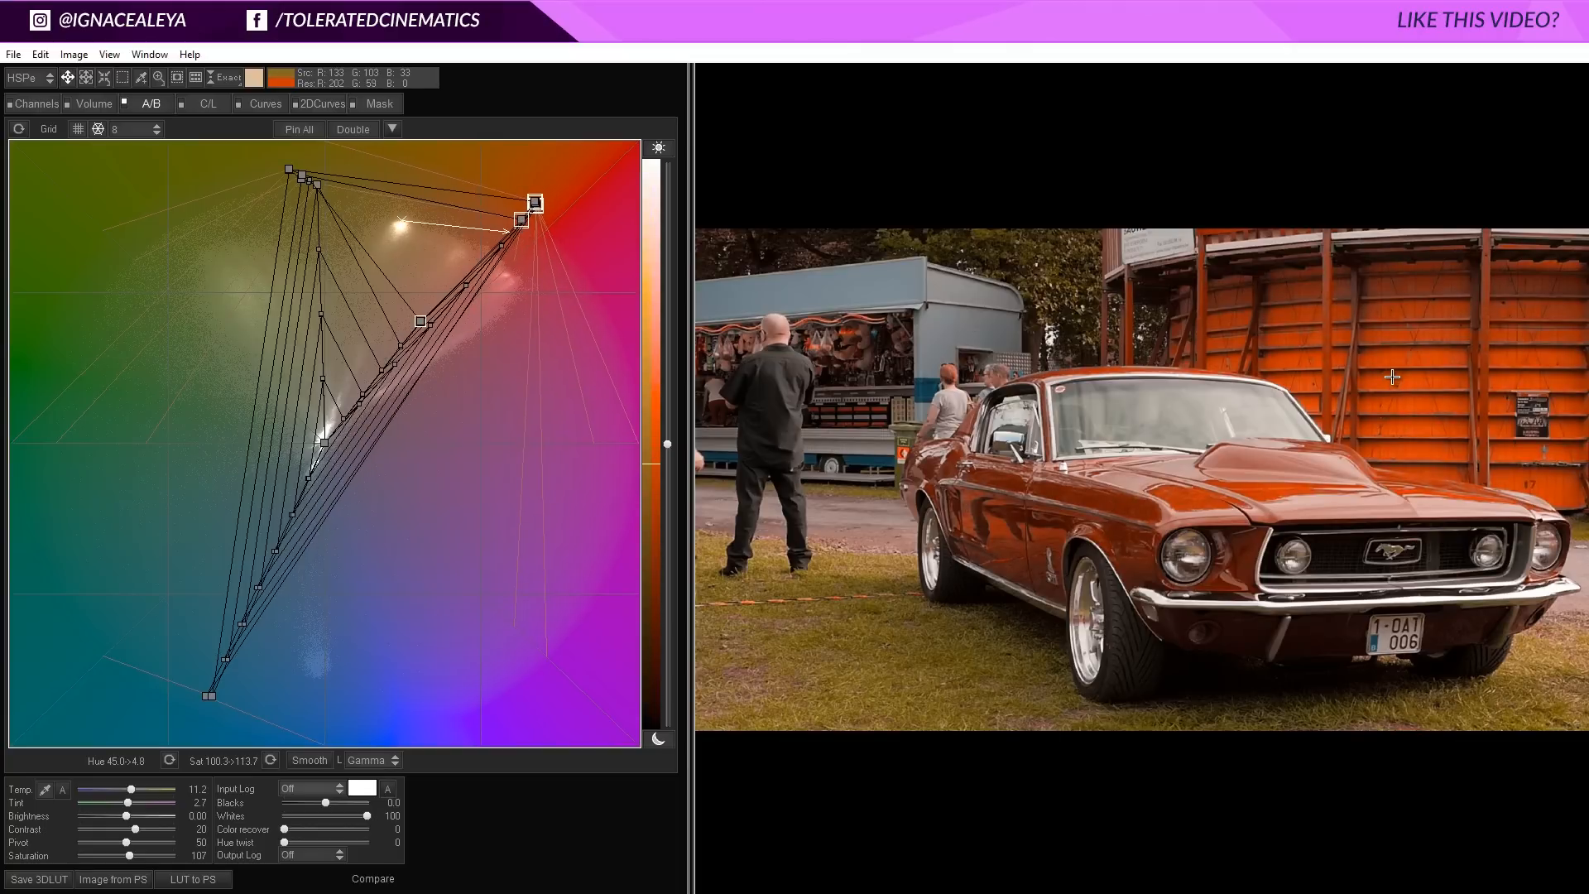
Try shifting the teal-blue grid points to yellow and to orange-red, and undo the changes.
click(214, 699)
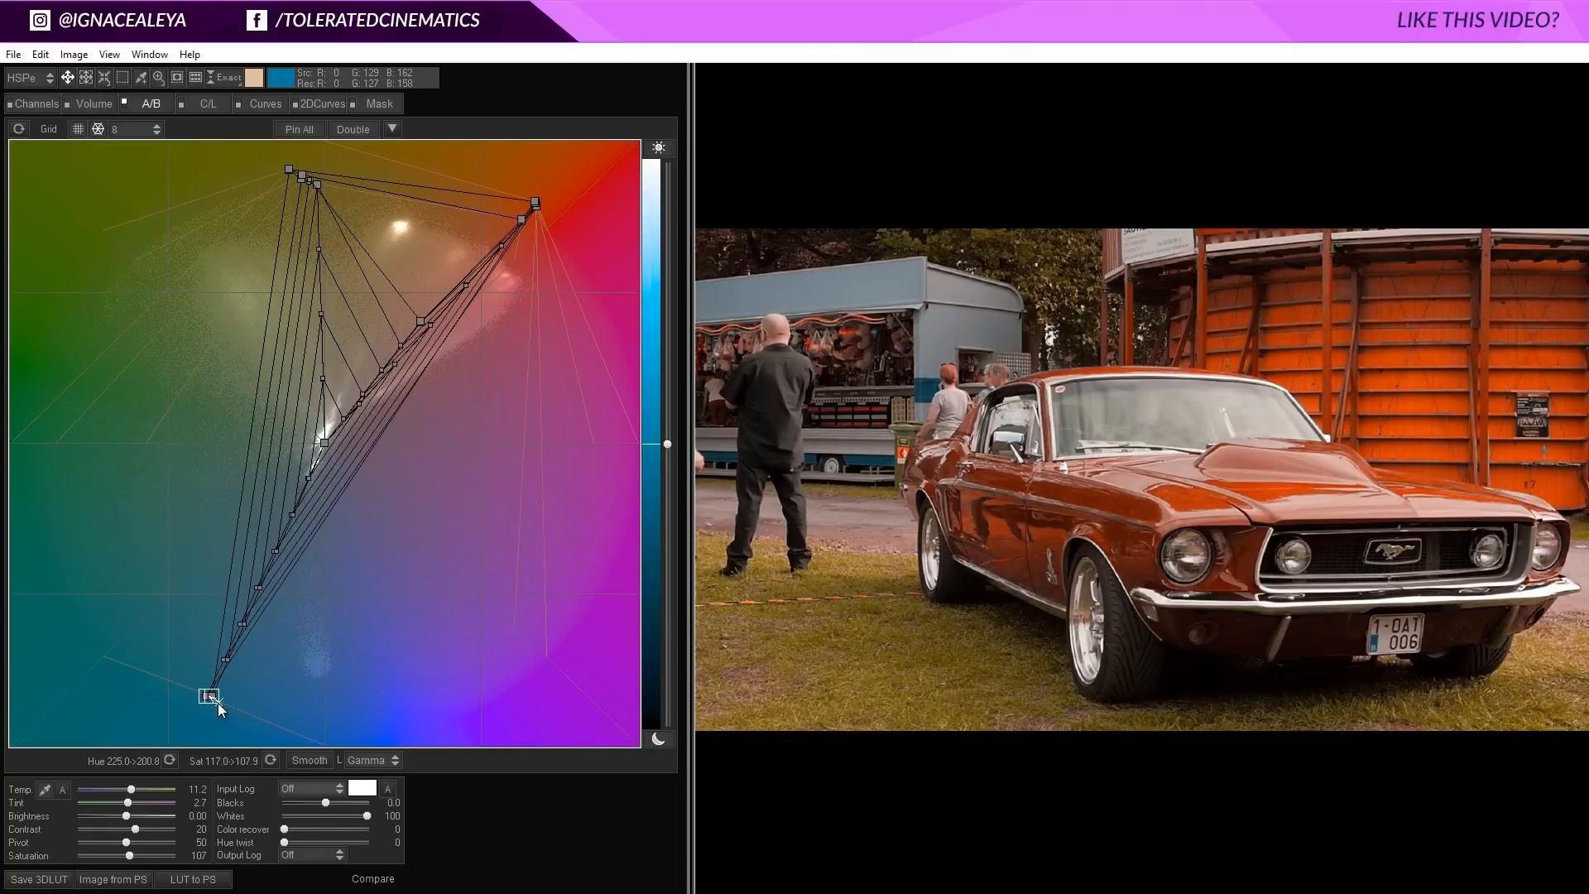
drag(216, 702, 309, 175)
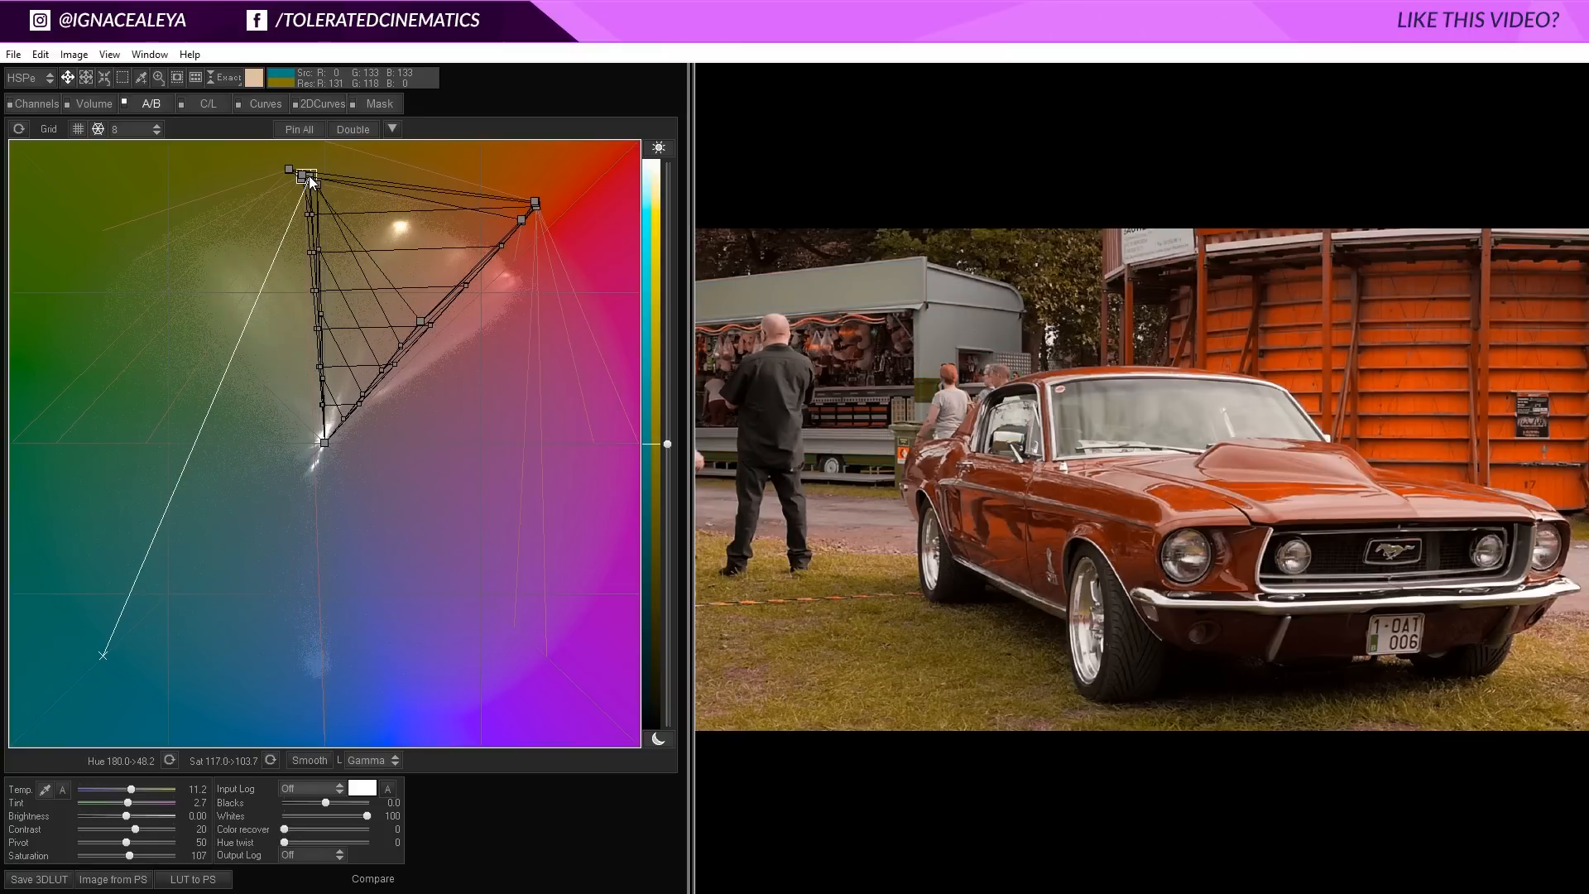
drag(310, 176, 543, 199)
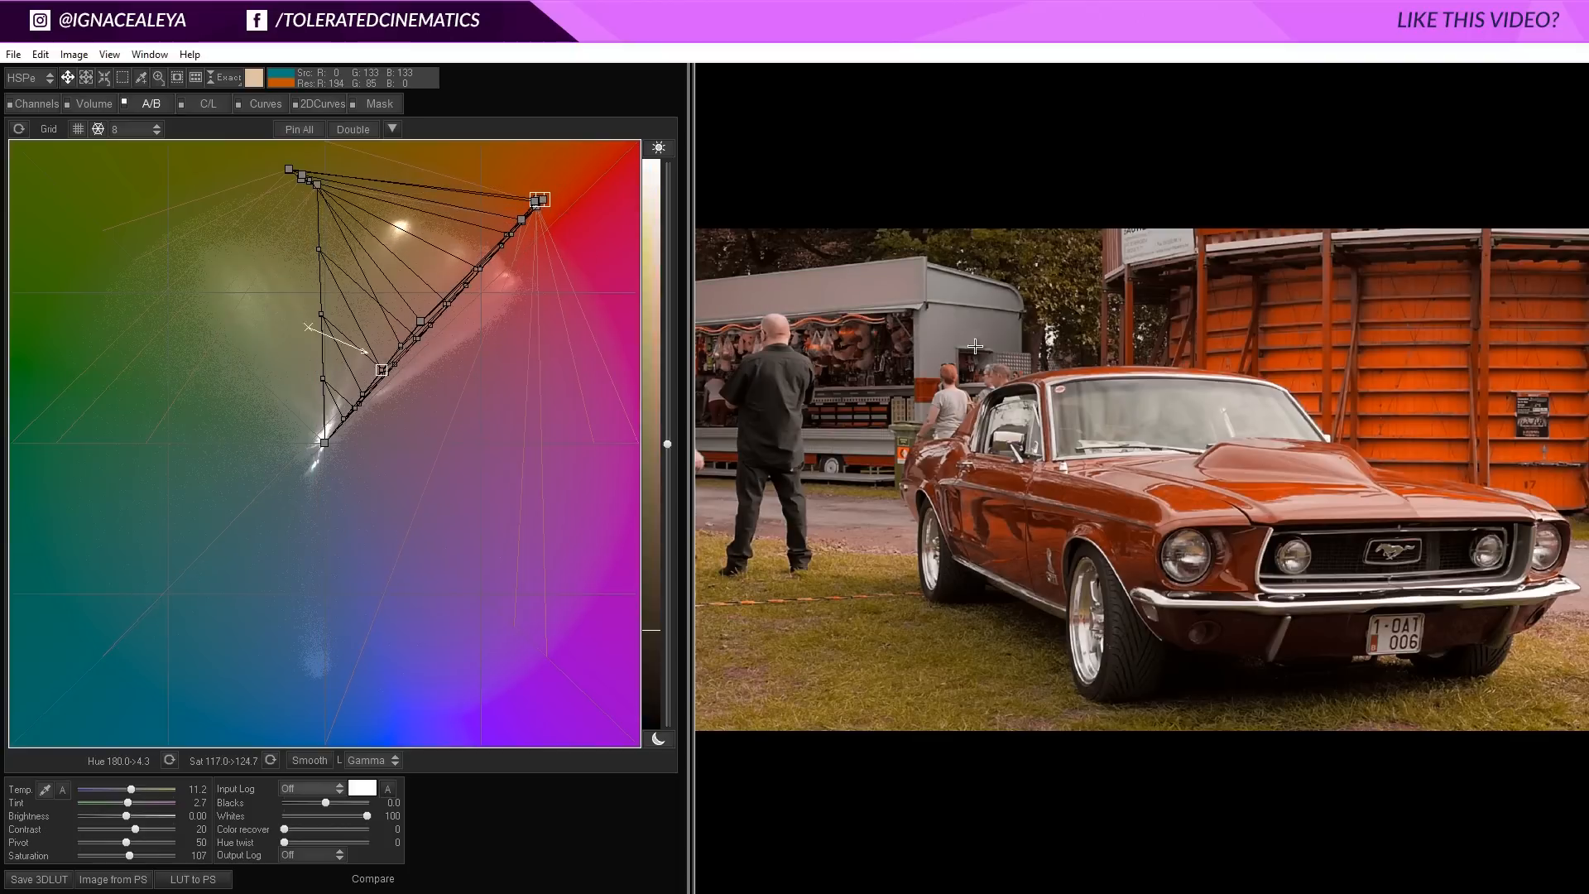
key(ctrl+z)
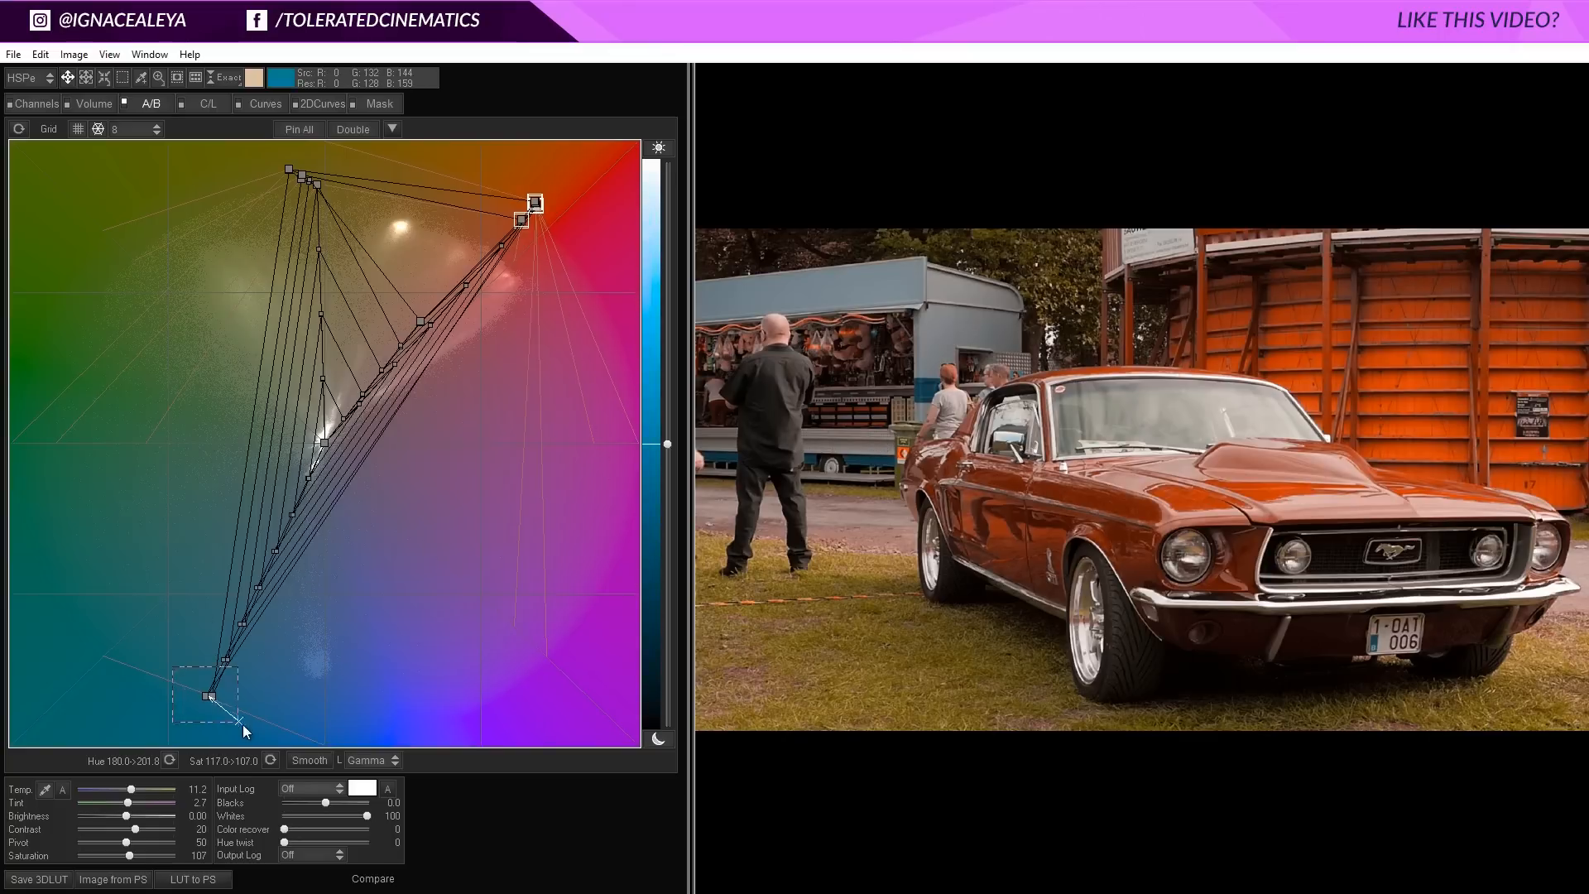
Shift the teal-blue grid points to yellow at hue 51.5 and saturation 105.5, and compare the image before and after.
drag(210, 697, 291, 172)
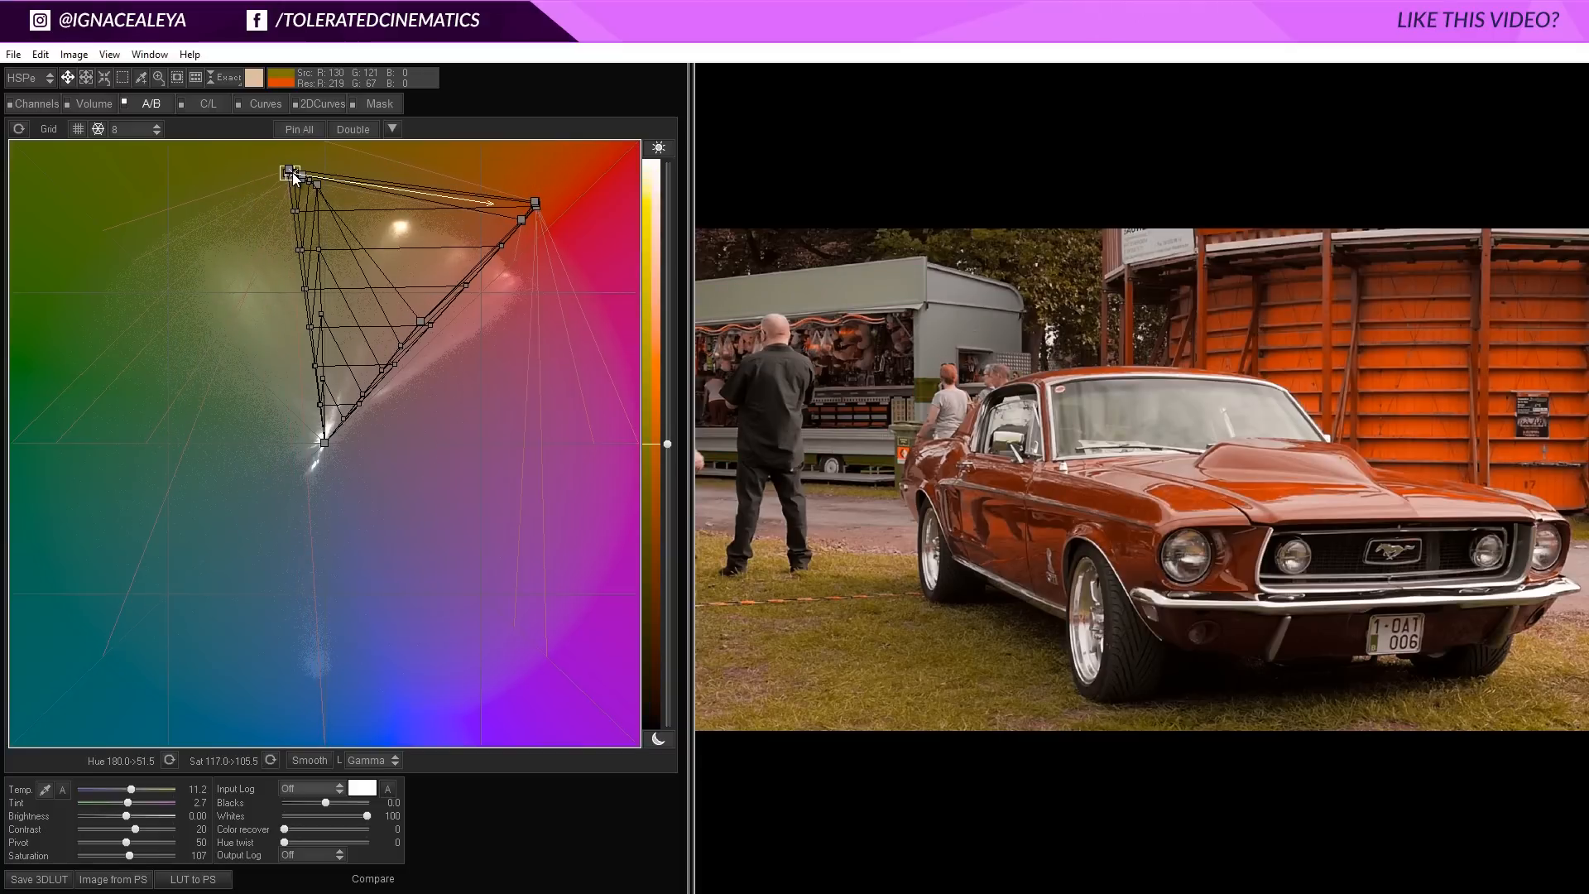
click(300, 210)
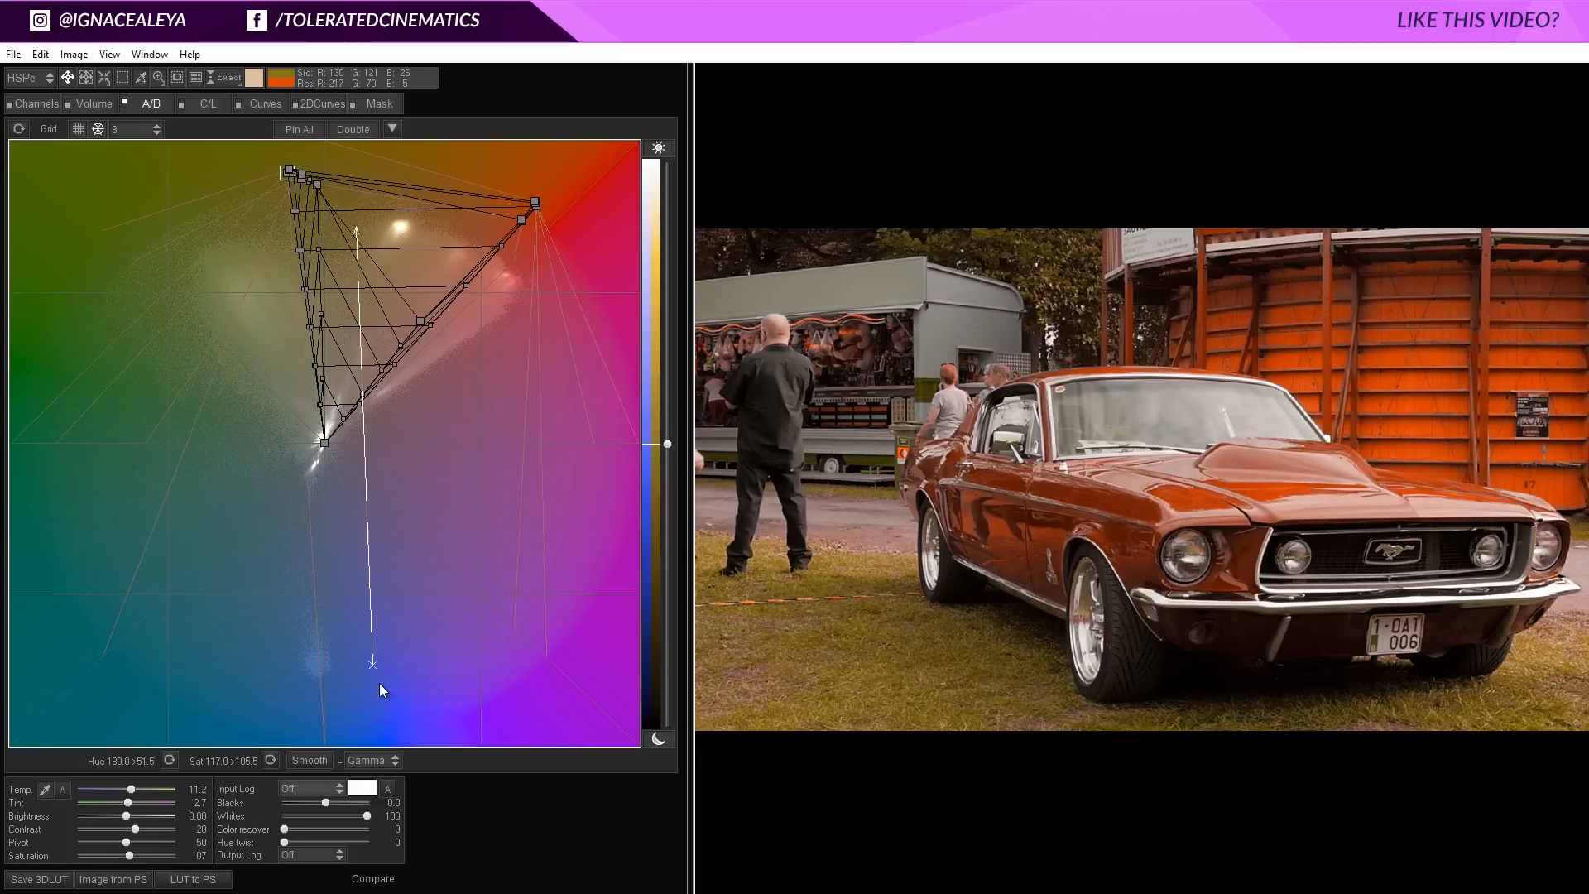
click(372, 878)
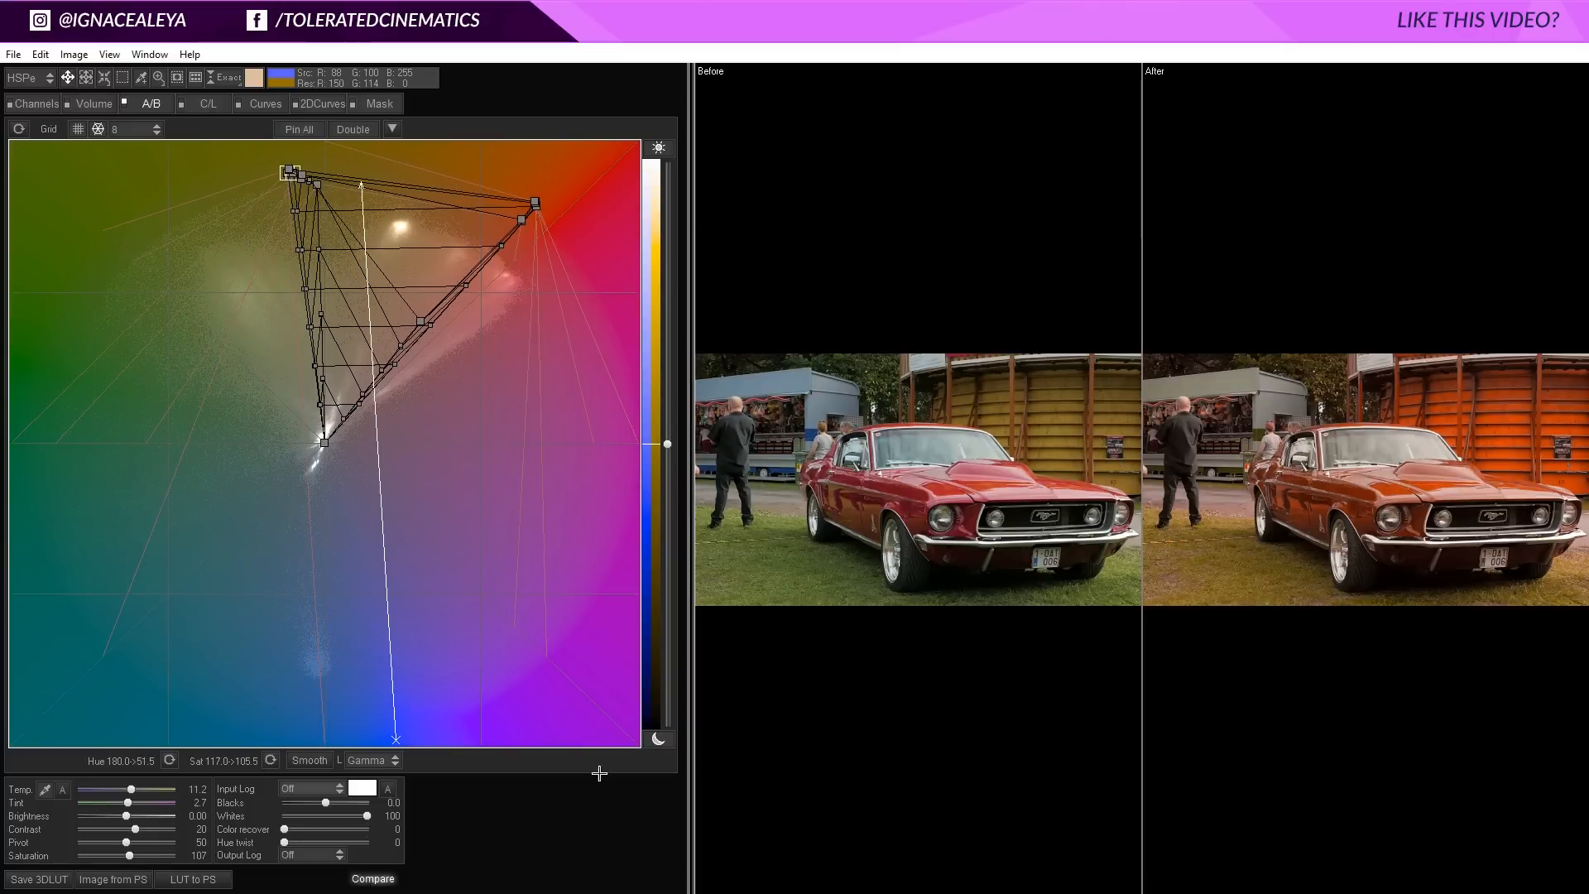
click(372, 879)
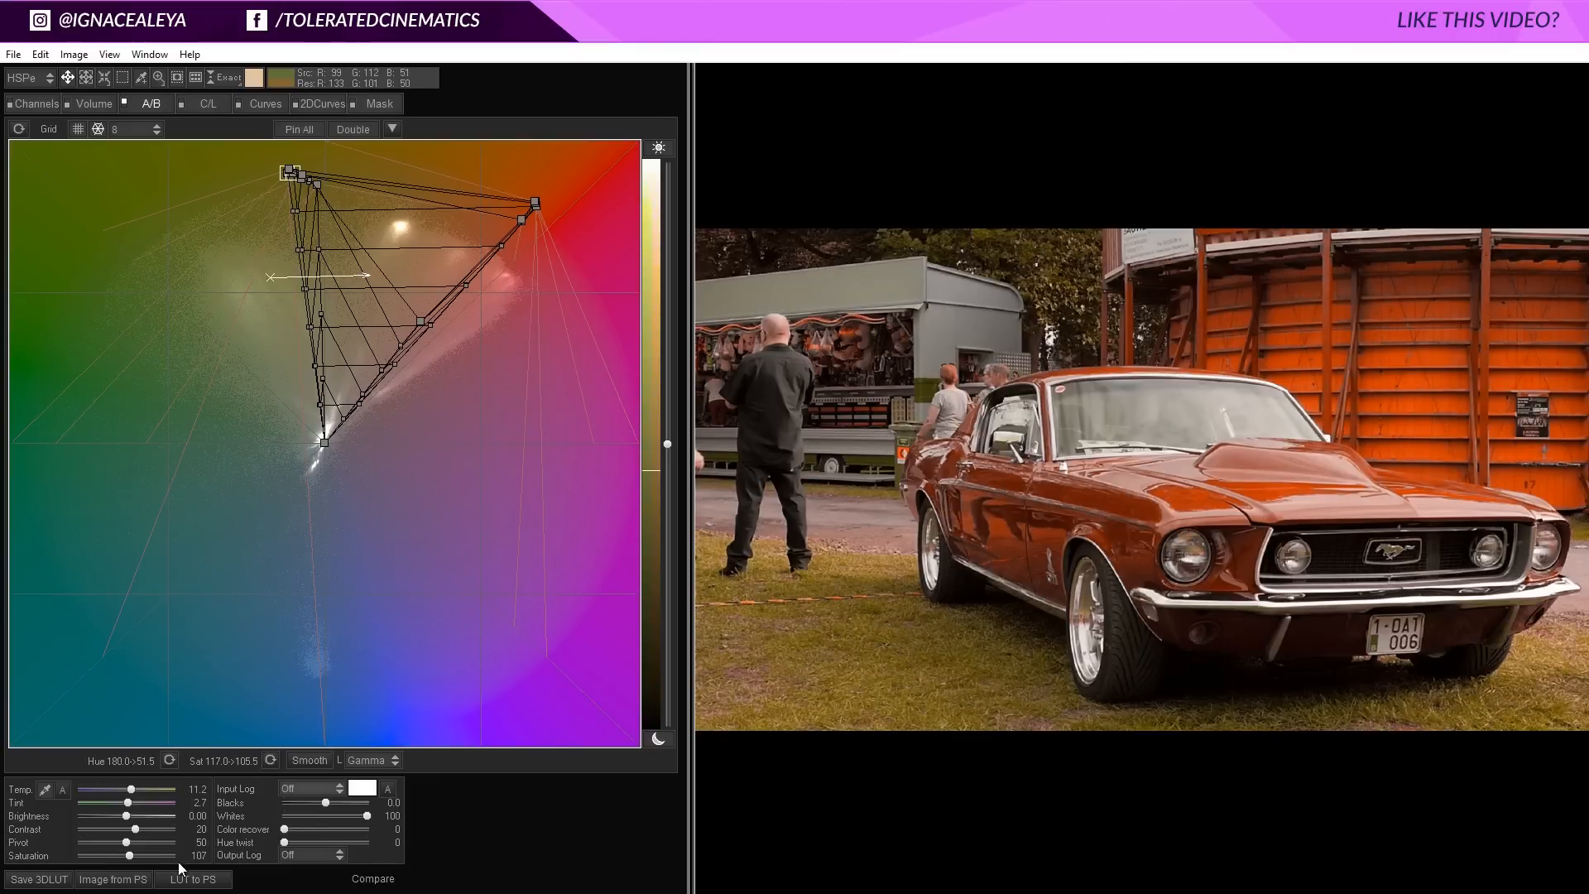
Set the hue twist to 67 and the image's saturation to 90.
drag(120, 857, 121, 855)
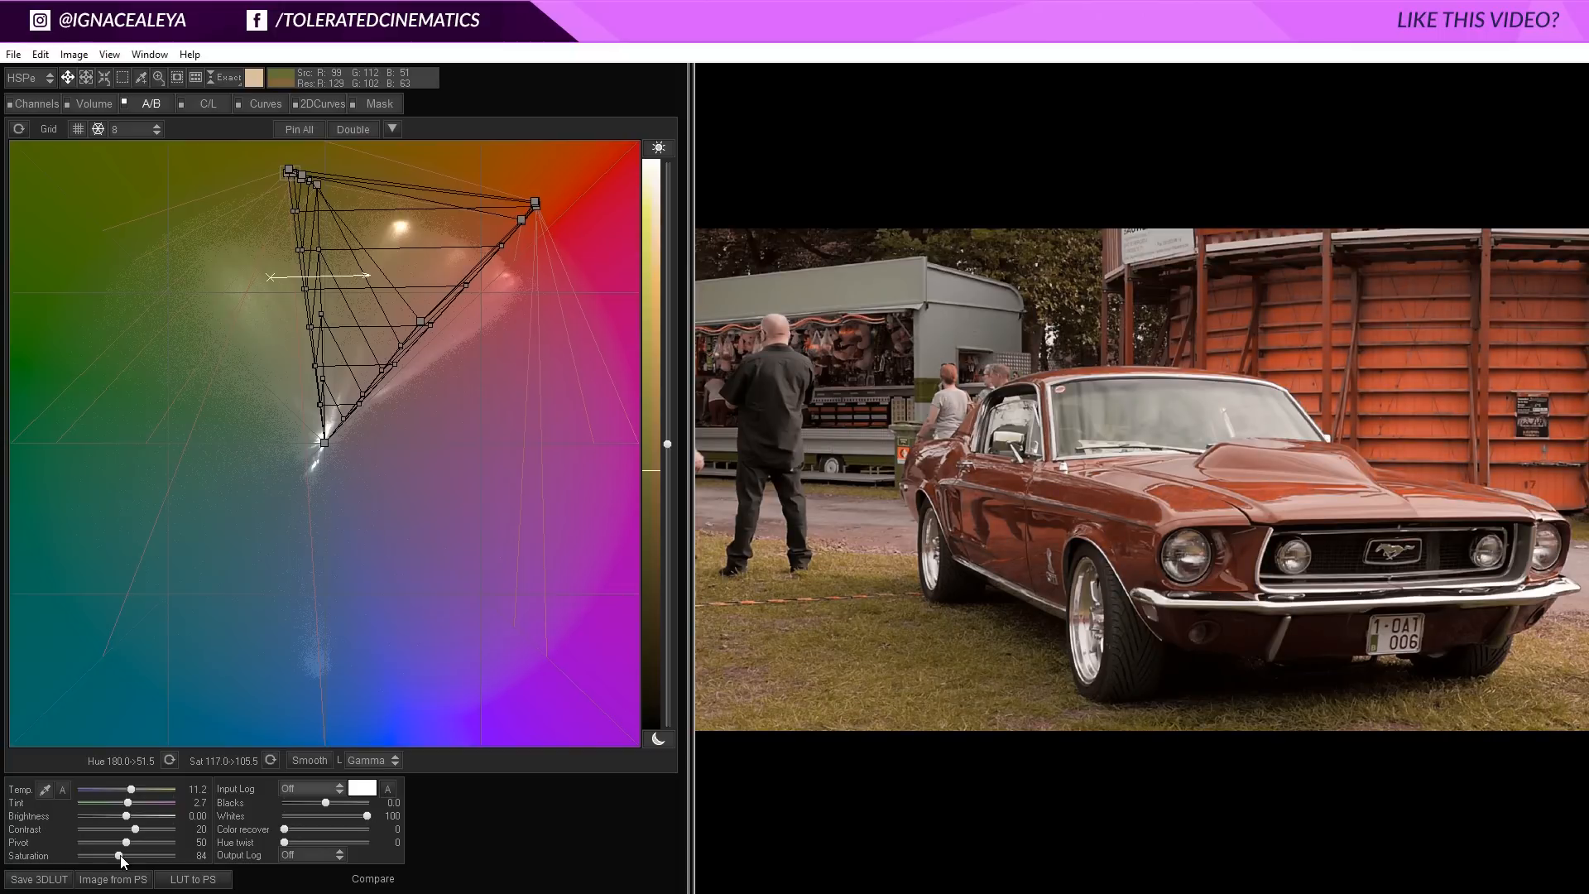
mouse_move(284, 828)
mouse_down()
mouse_move(402, 844)
mouse_move(281, 849)
mouse_move(308, 842)
mouse_up()
drag(372, 847, 339, 844)
drag(118, 854, 121, 855)
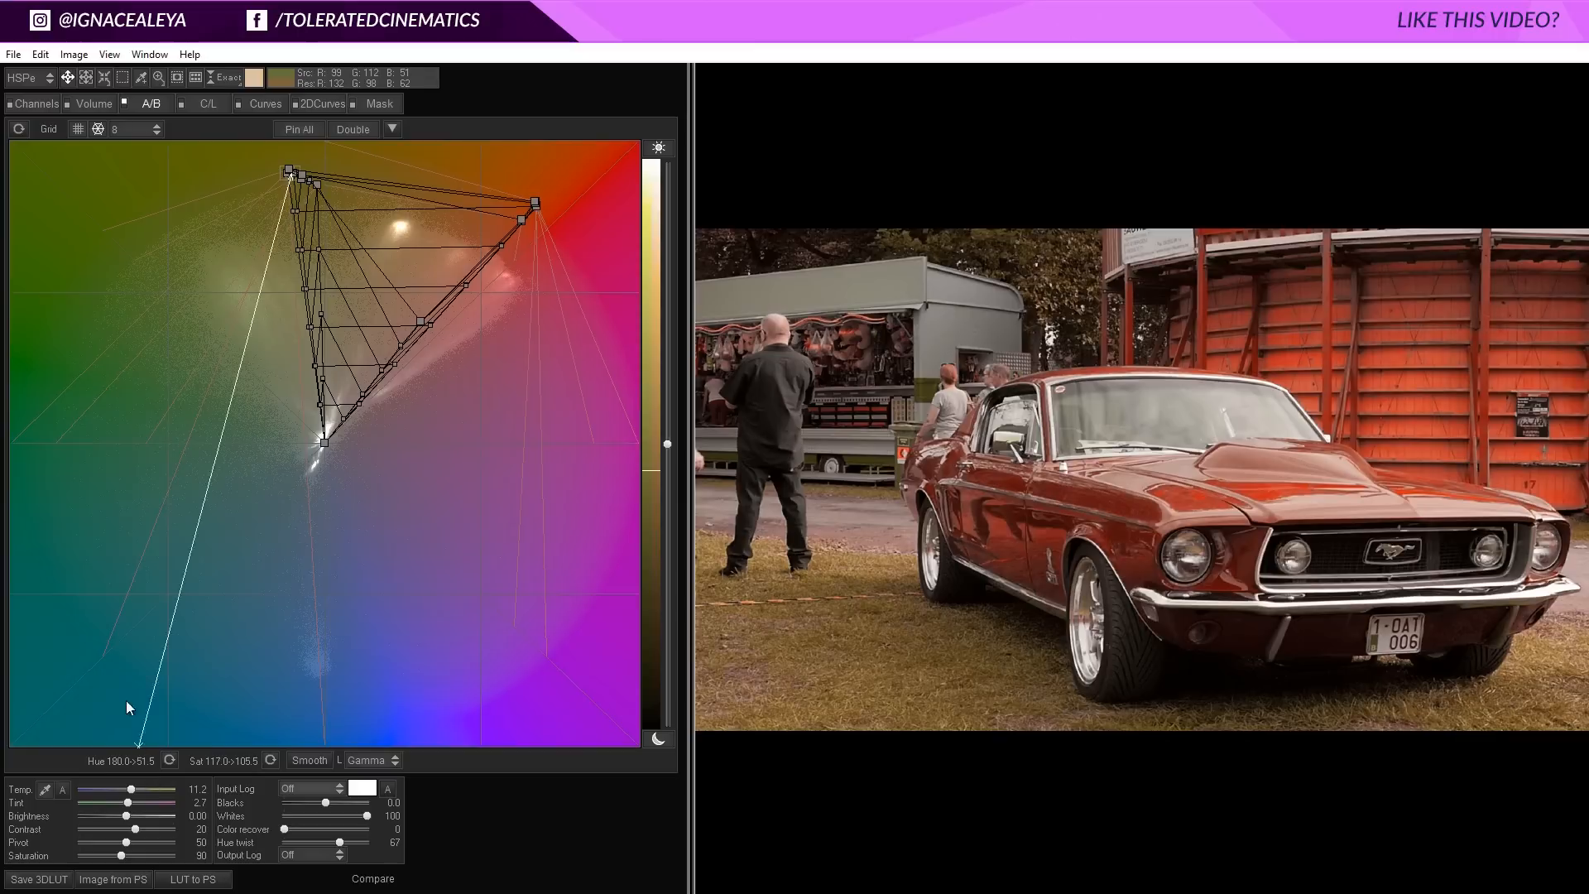
Try red-weighted and green-weighted volume mixes, and set the volume to 17% red, 15% green and 73% blue.
click(91, 103)
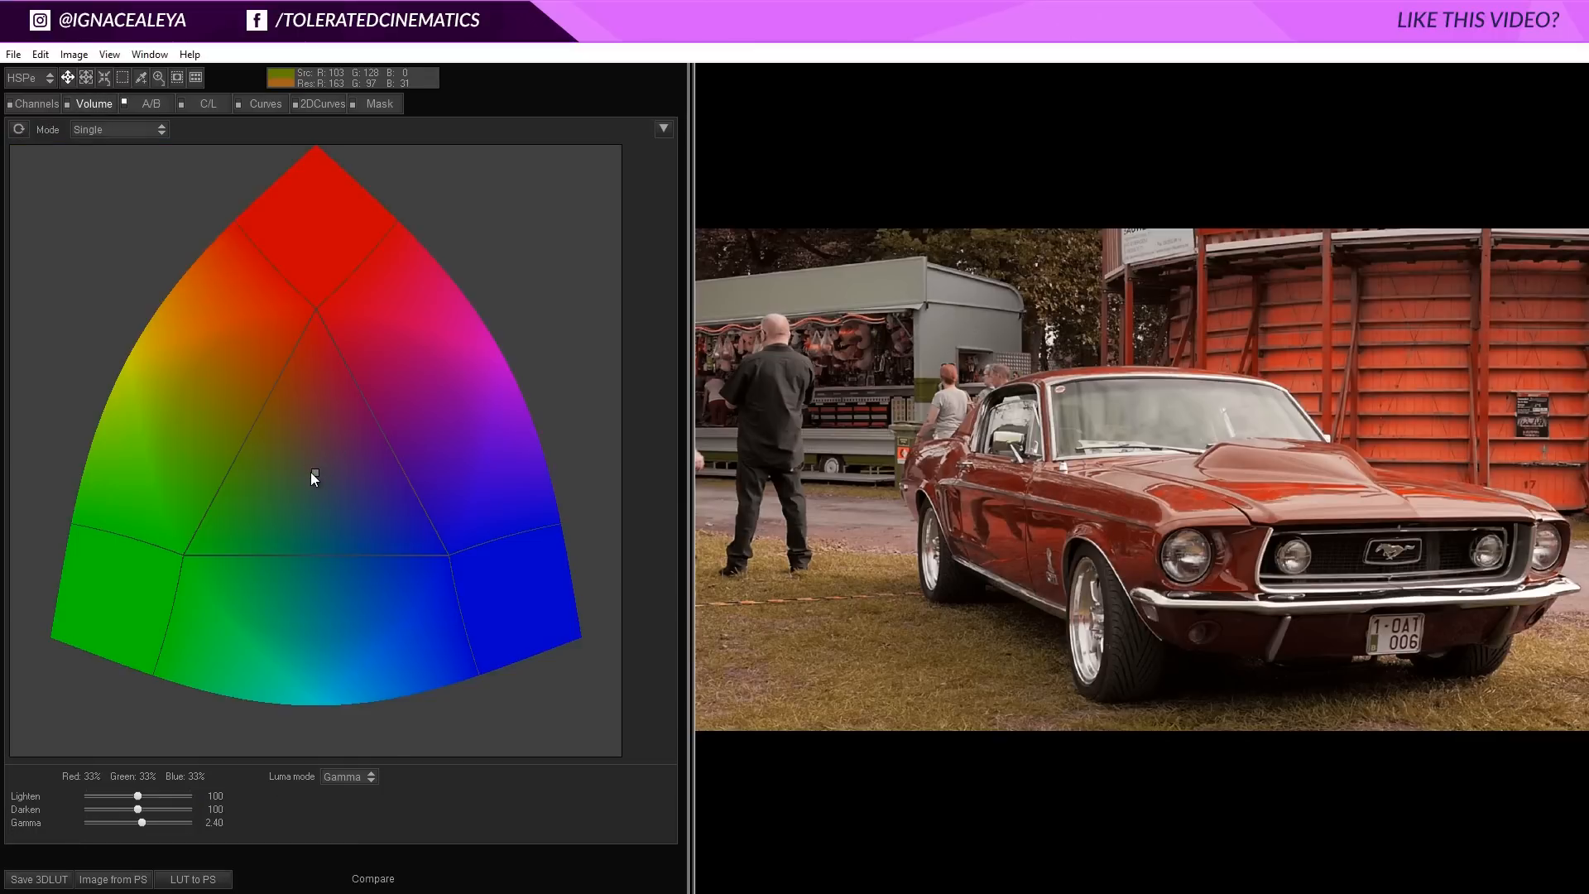
click(314, 473)
drag(315, 473, 317, 400)
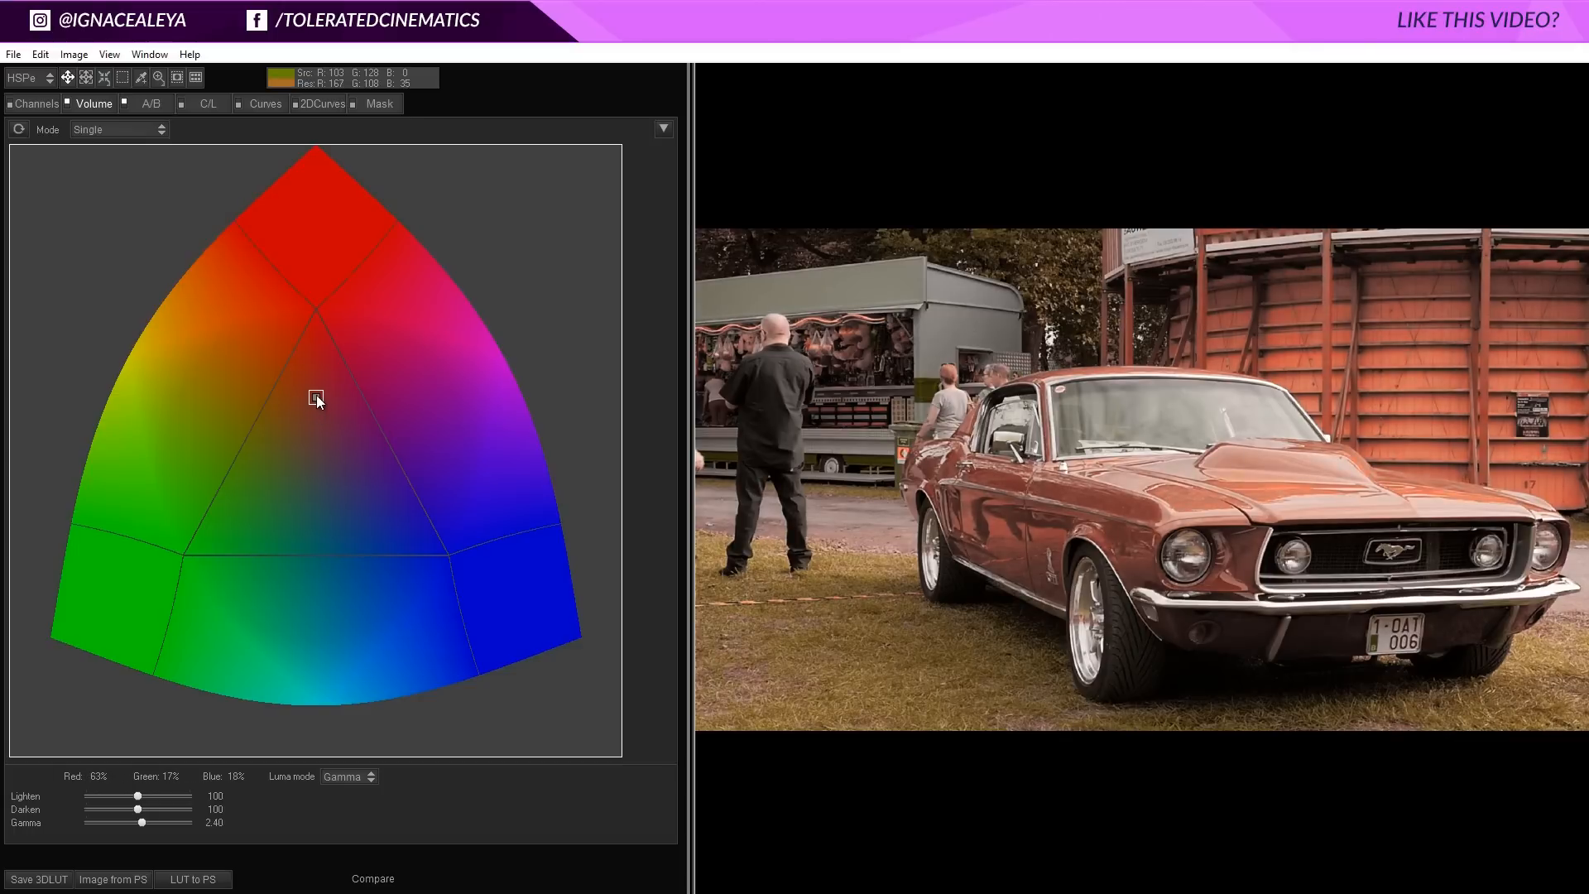
drag(316, 392, 251, 505)
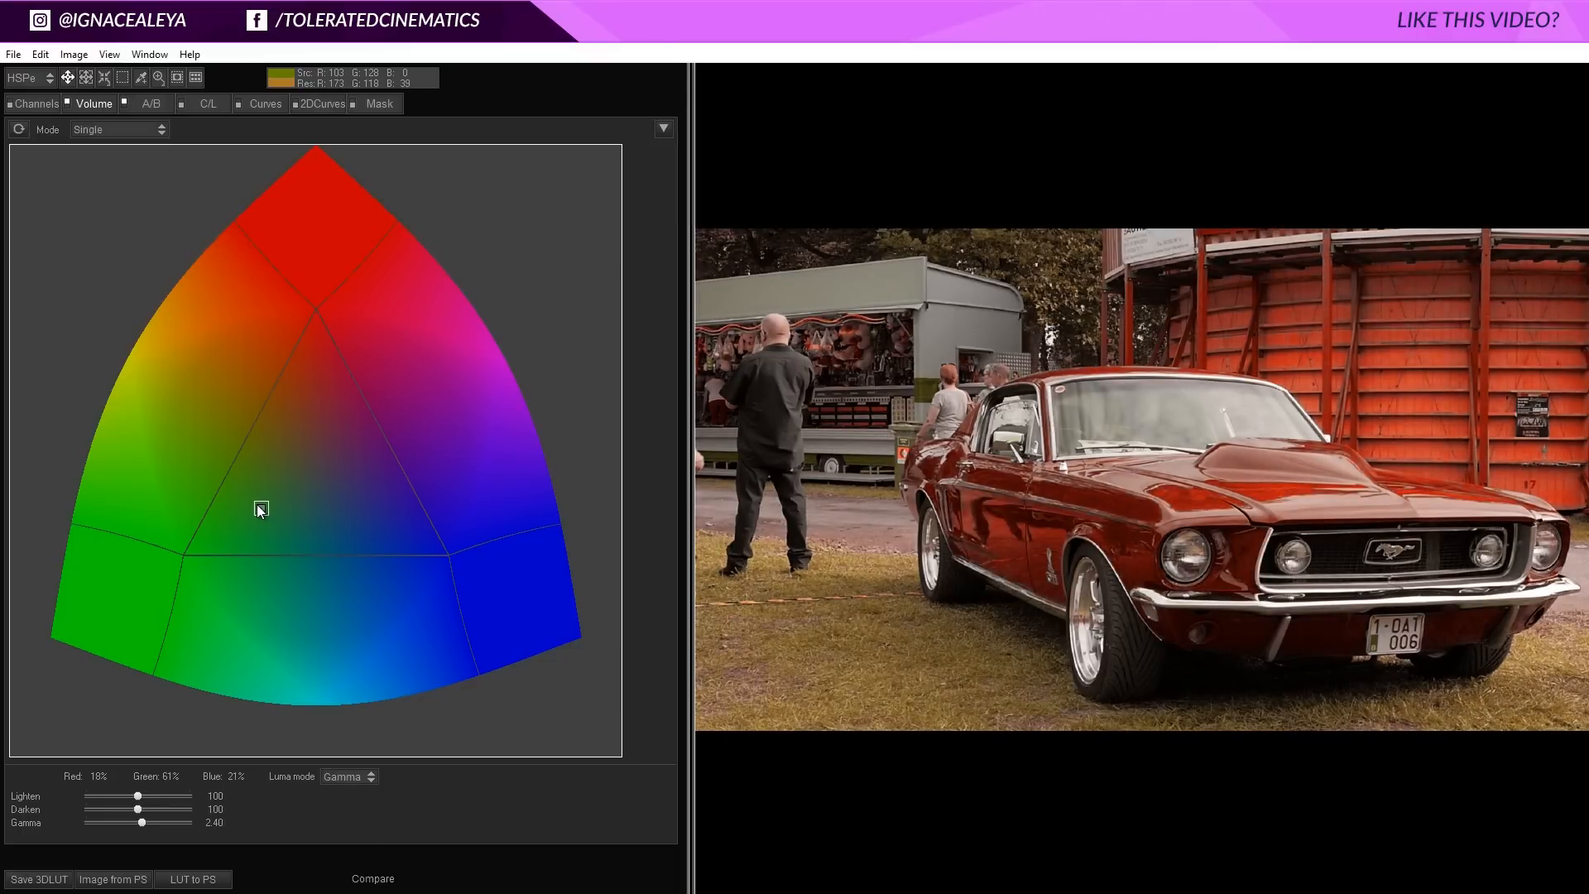
drag(285, 492, 389, 516)
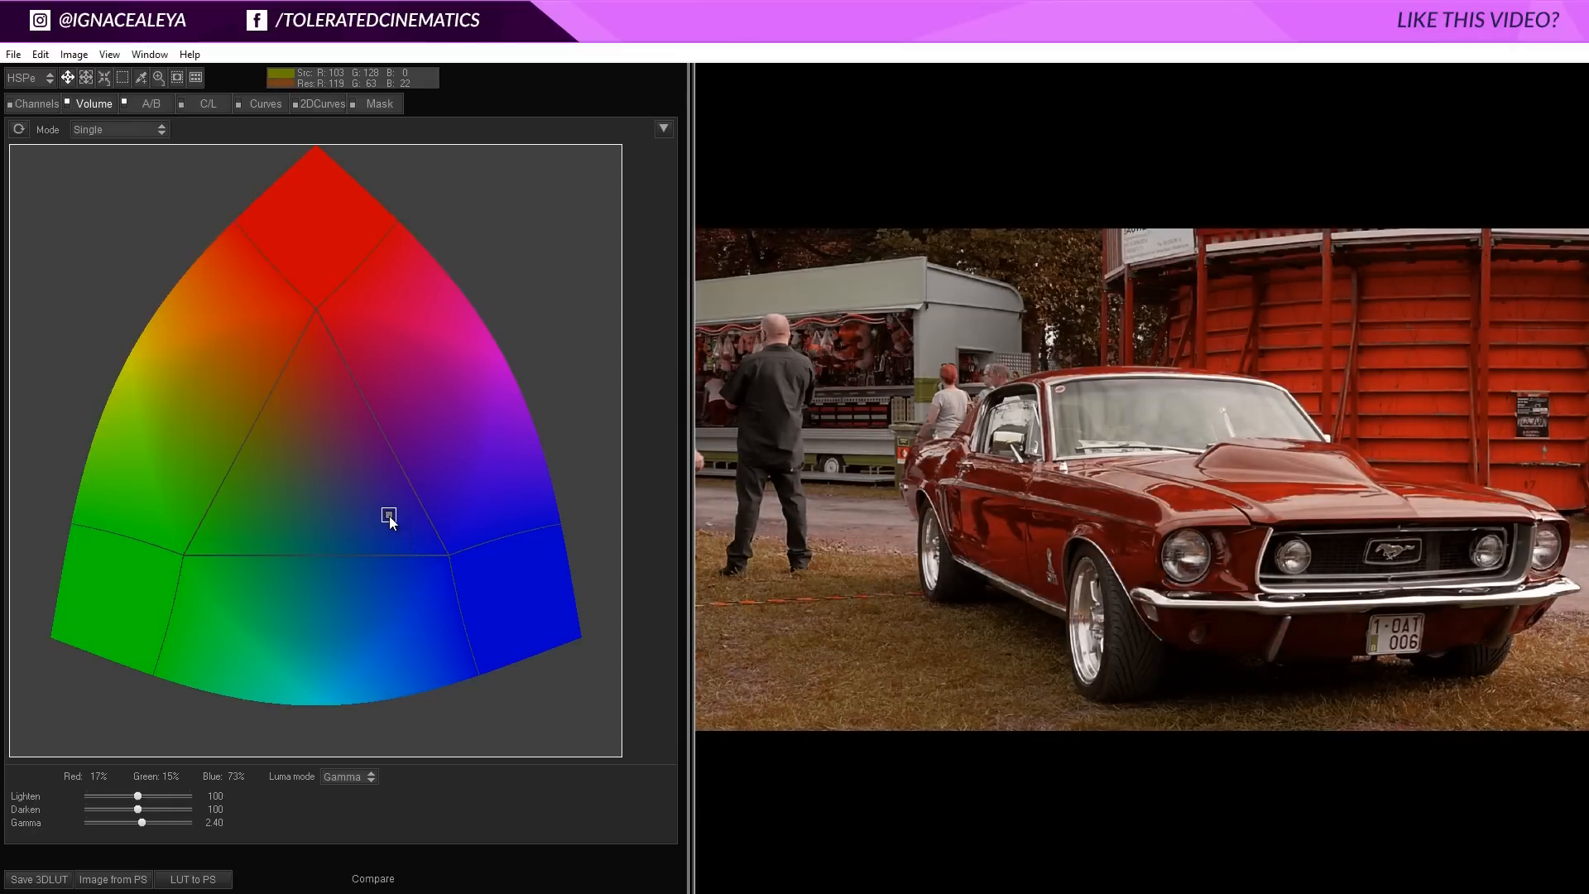
Adjust the RGB matrix channels to 105.5% red, 113.4% green and 82.5% blue, and compare the image before and after.
click(38, 102)
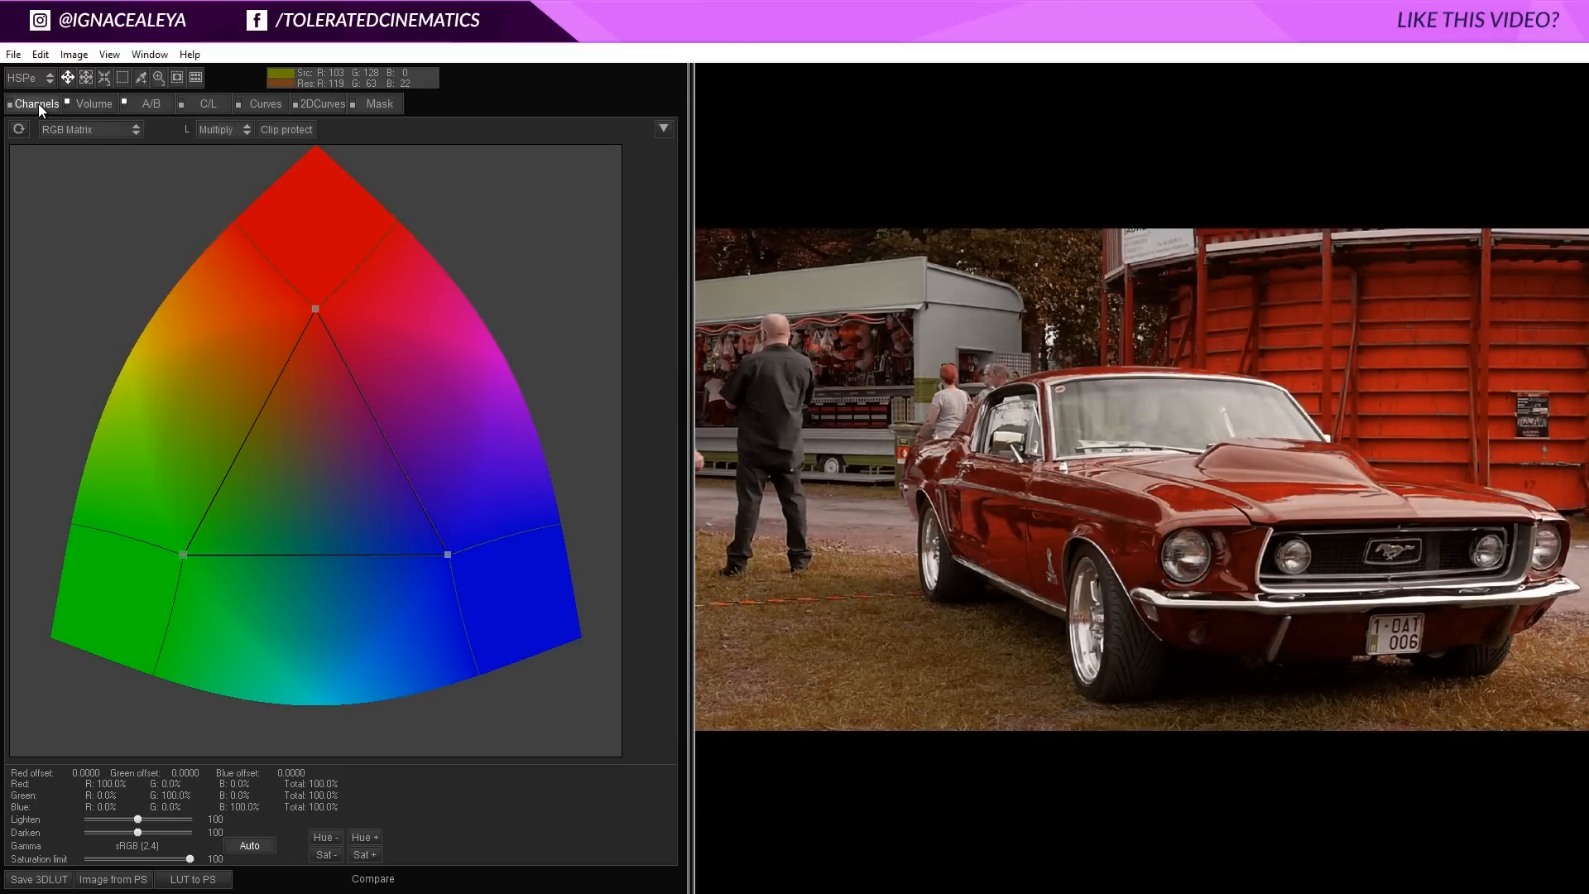
click(312, 311)
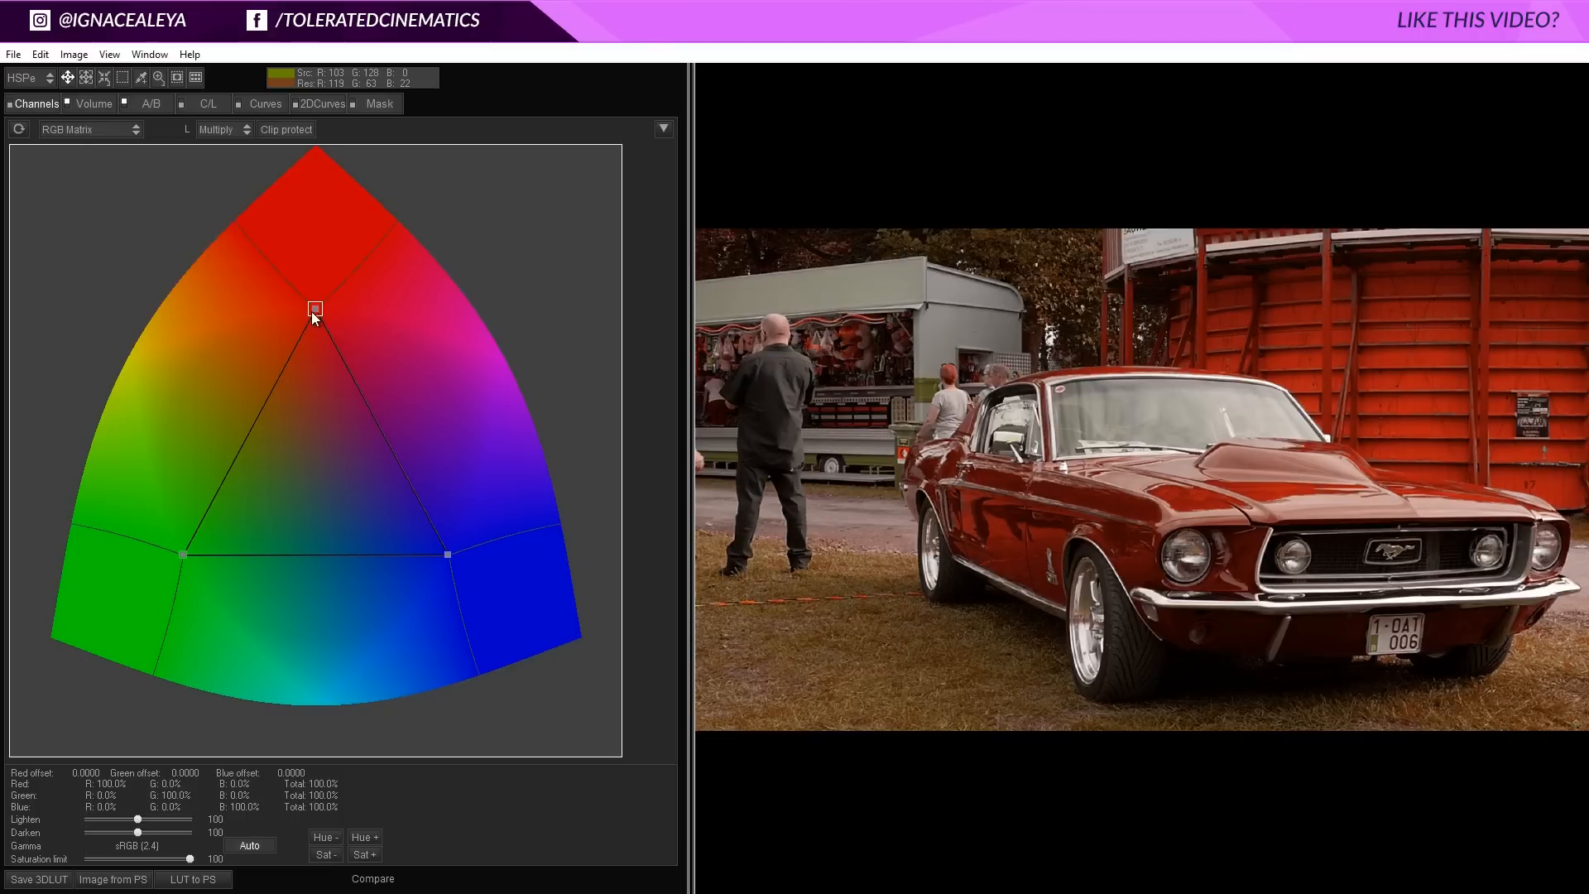
mouse_move(319, 304)
mouse_down()
mouse_move(310, 255)
mouse_move(251, 340)
mouse_move(409, 332)
mouse_move(349, 272)
mouse_move(399, 350)
mouse_move(420, 356)
mouse_move(366, 256)
mouse_move(229, 343)
mouse_move(354, 302)
mouse_move(333, 303)
mouse_up()
drag(448, 553, 409, 541)
mouse_move(183, 554)
mouse_down()
mouse_move(149, 573)
mouse_move(171, 565)
mouse_up()
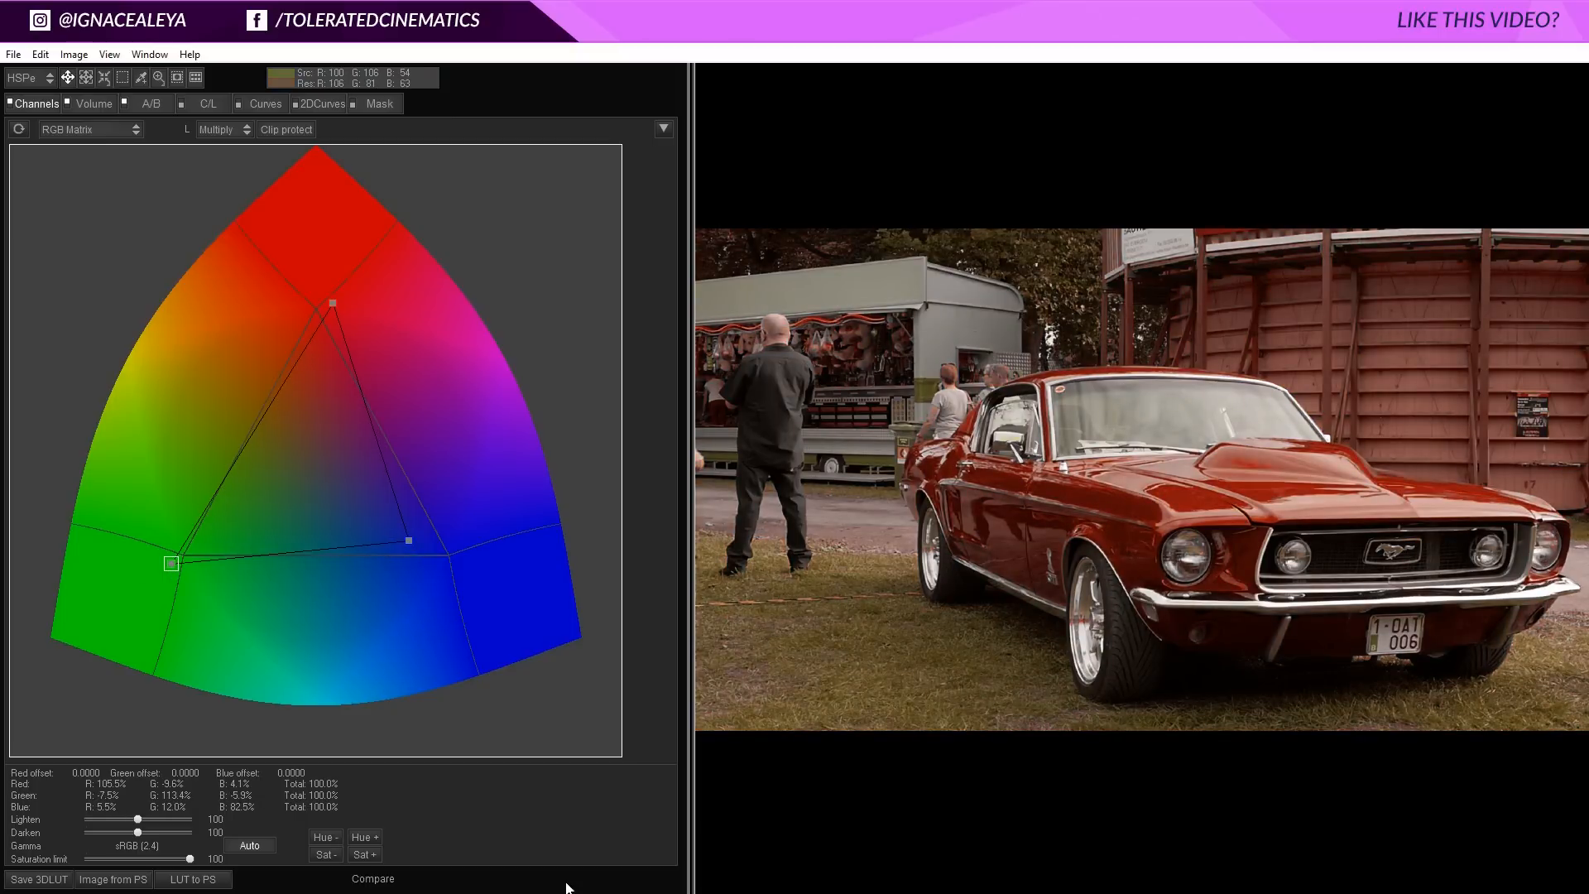
click(374, 879)
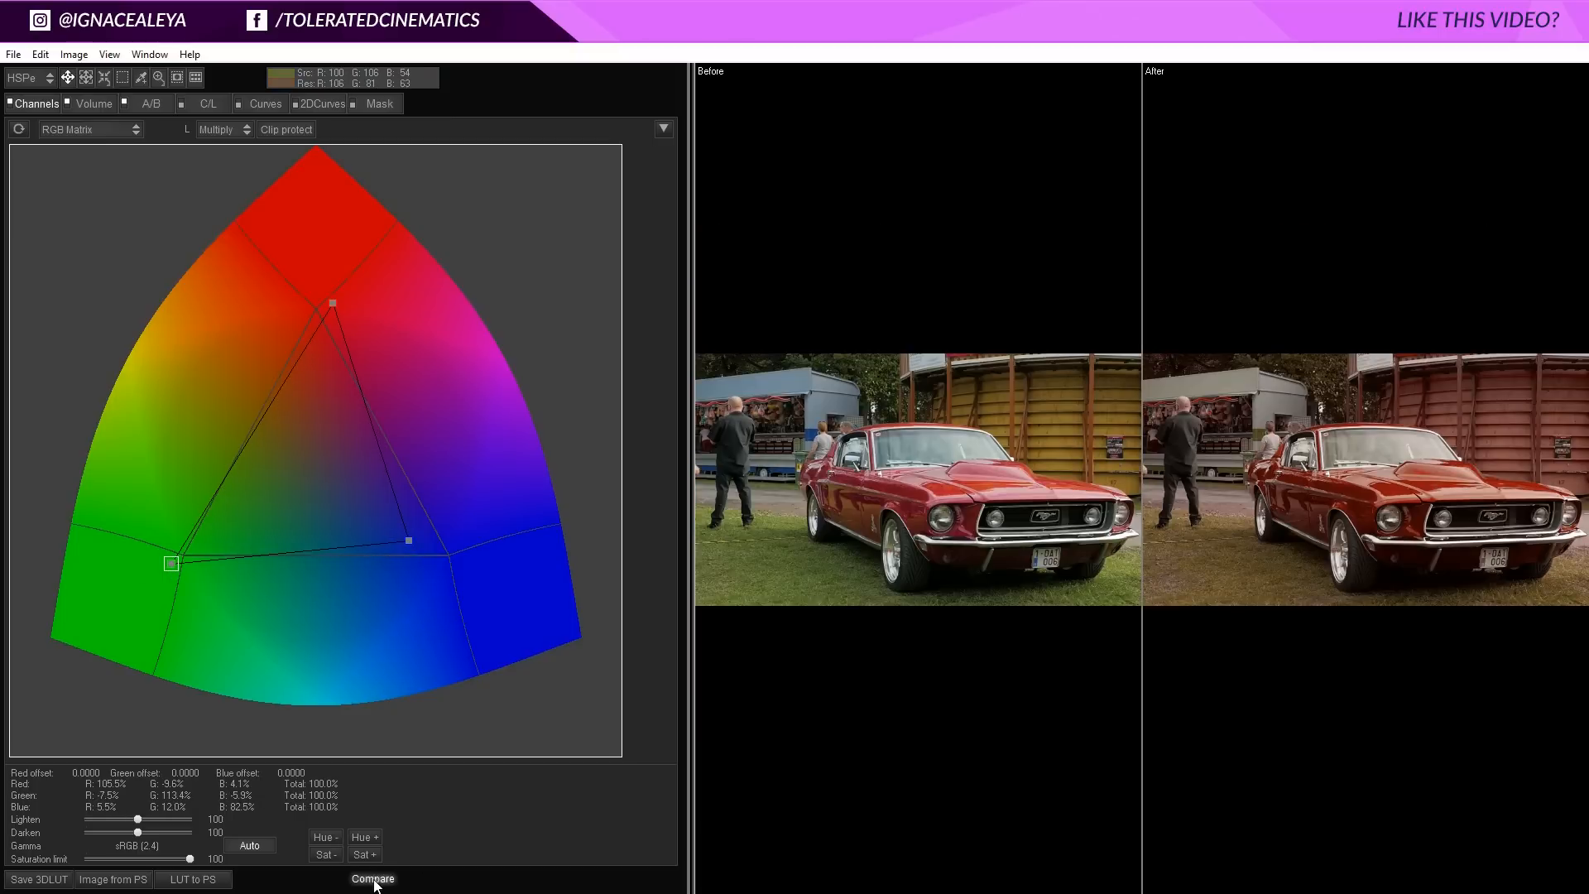
click(373, 879)
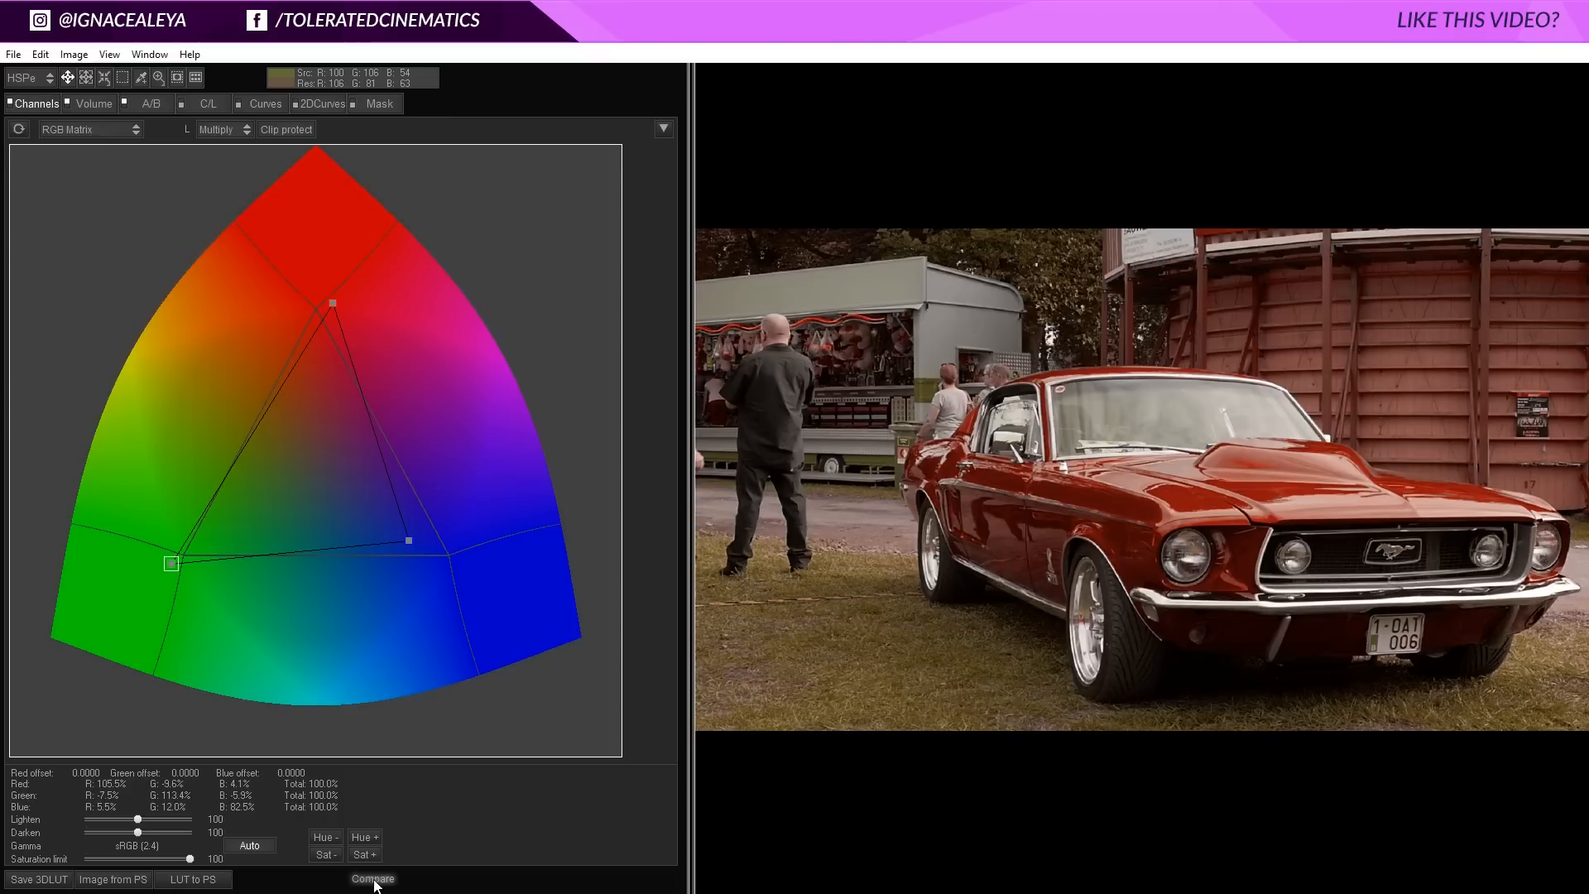
Save the current grade as a .cube 3D LUT named All RED in the 3DLutCreator folder.
click(41, 881)
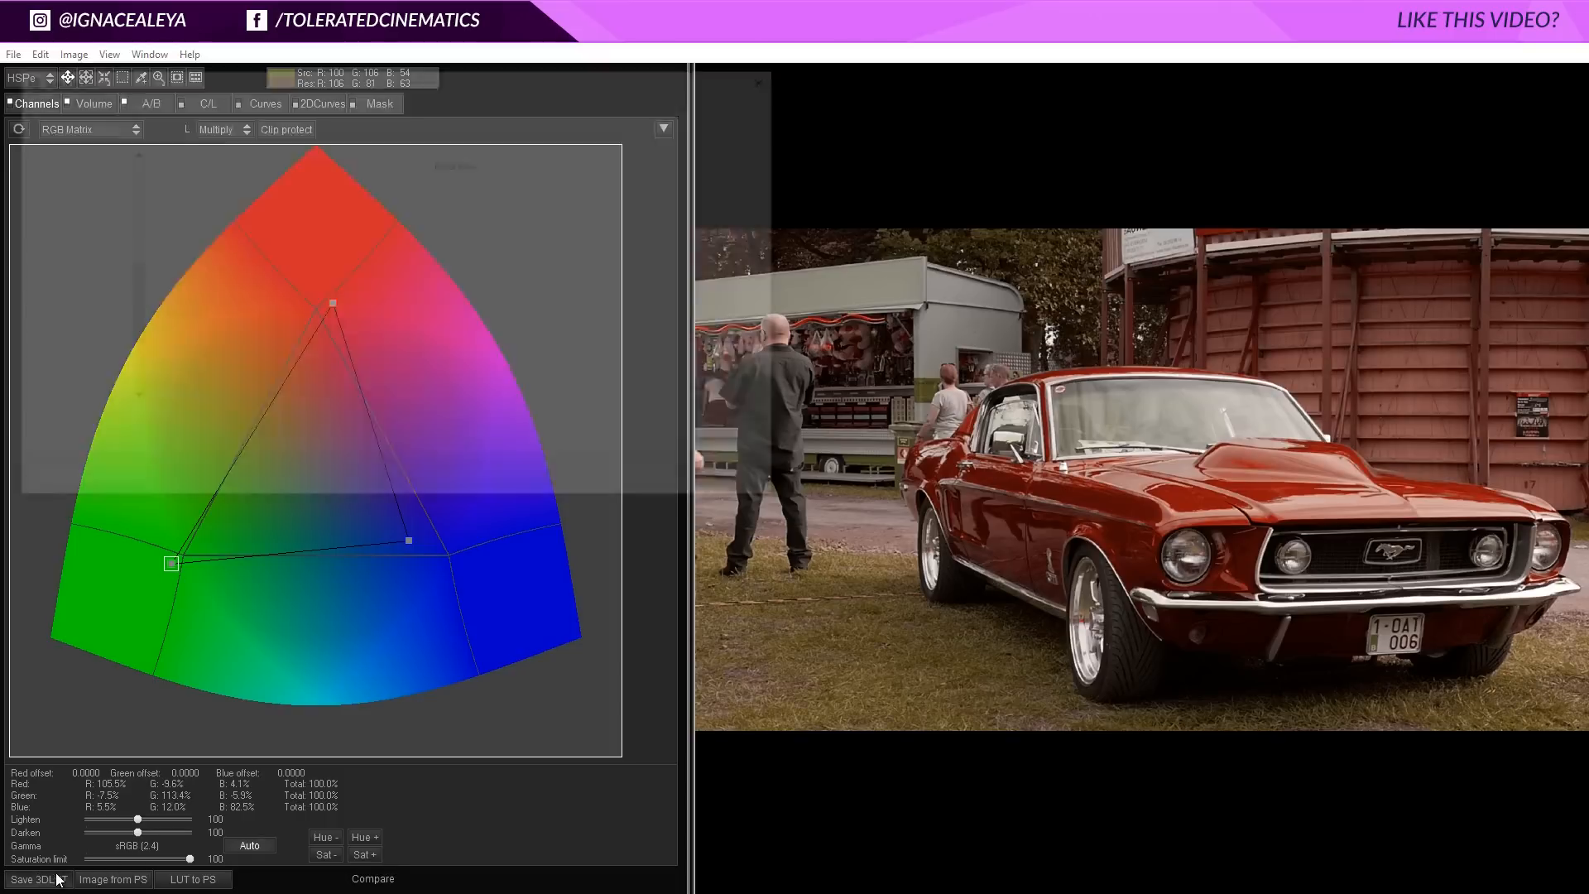
text(01)
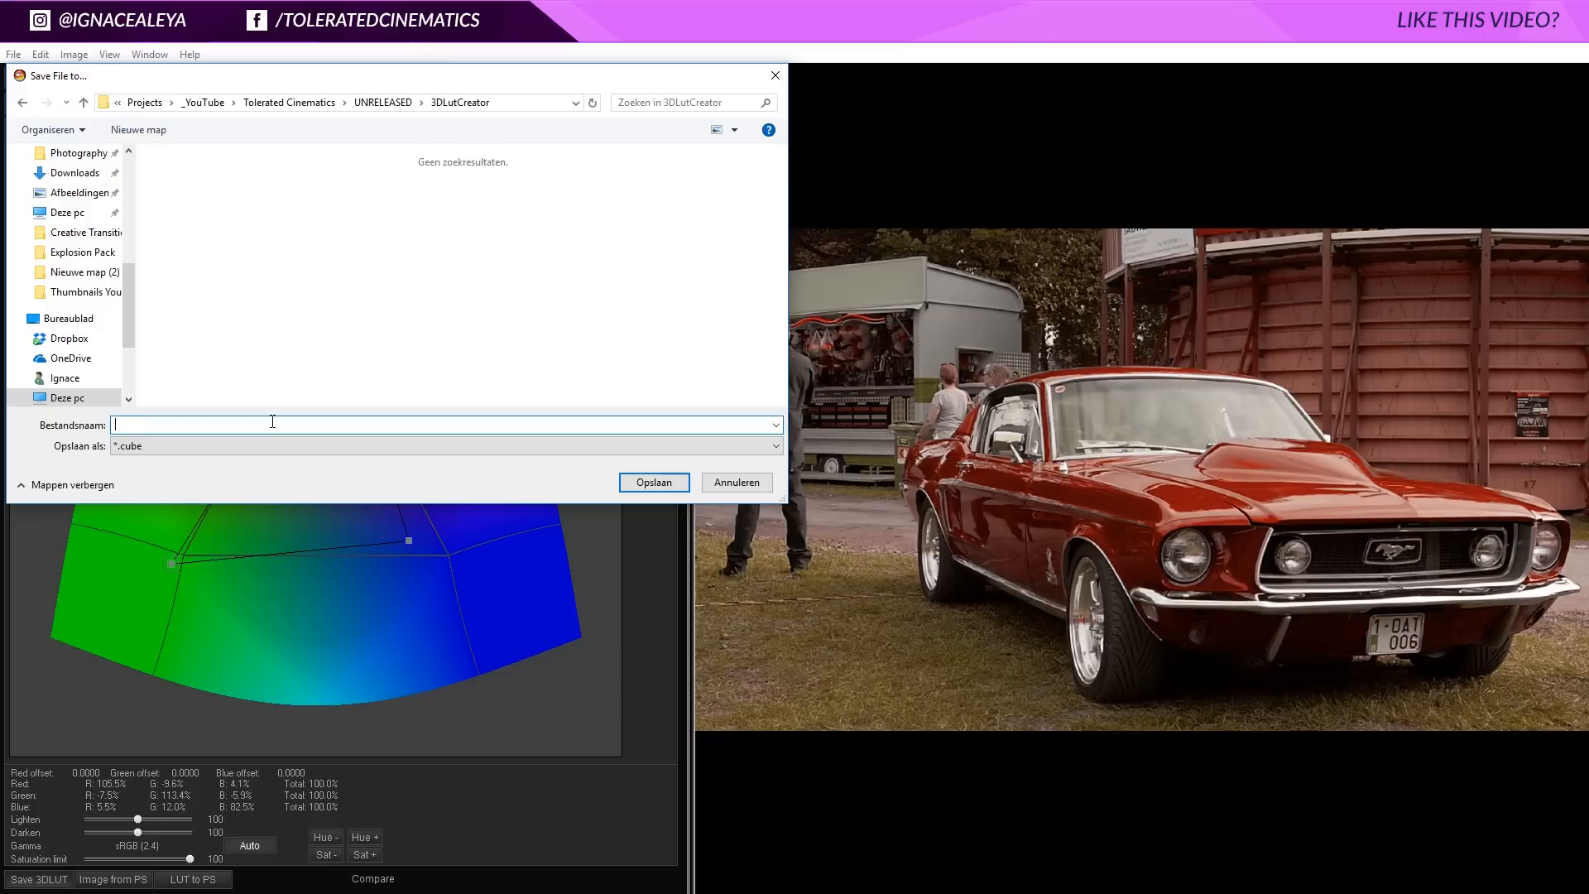
text(All RED)
key(Return)
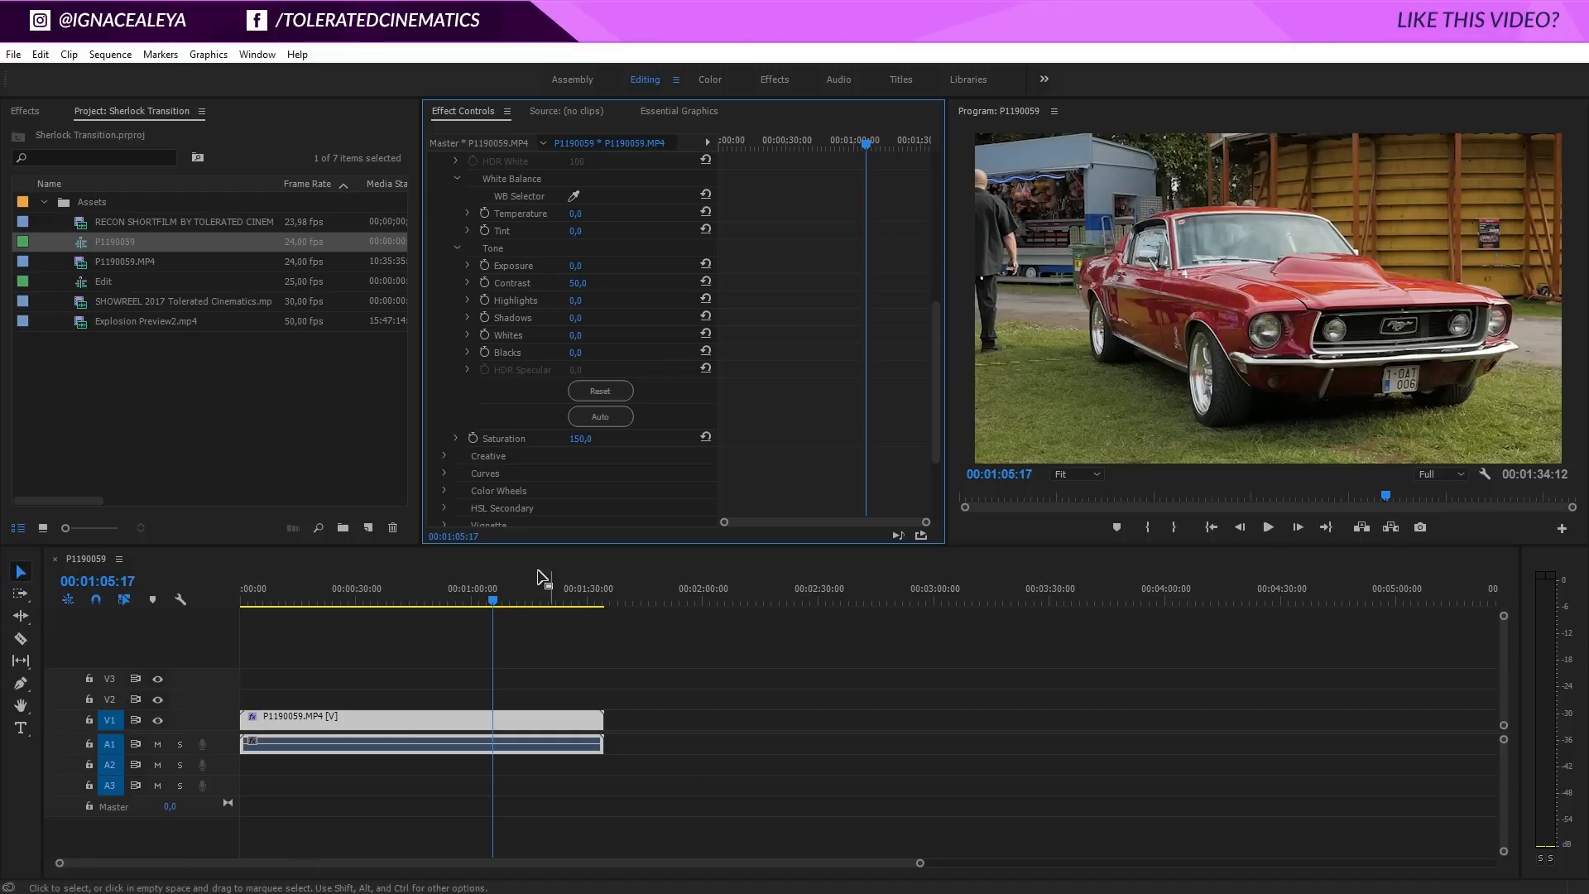
In Premiere Pro, load All RED.cube as the Lumetri Creative look on the P1190059 clip.
click(594, 490)
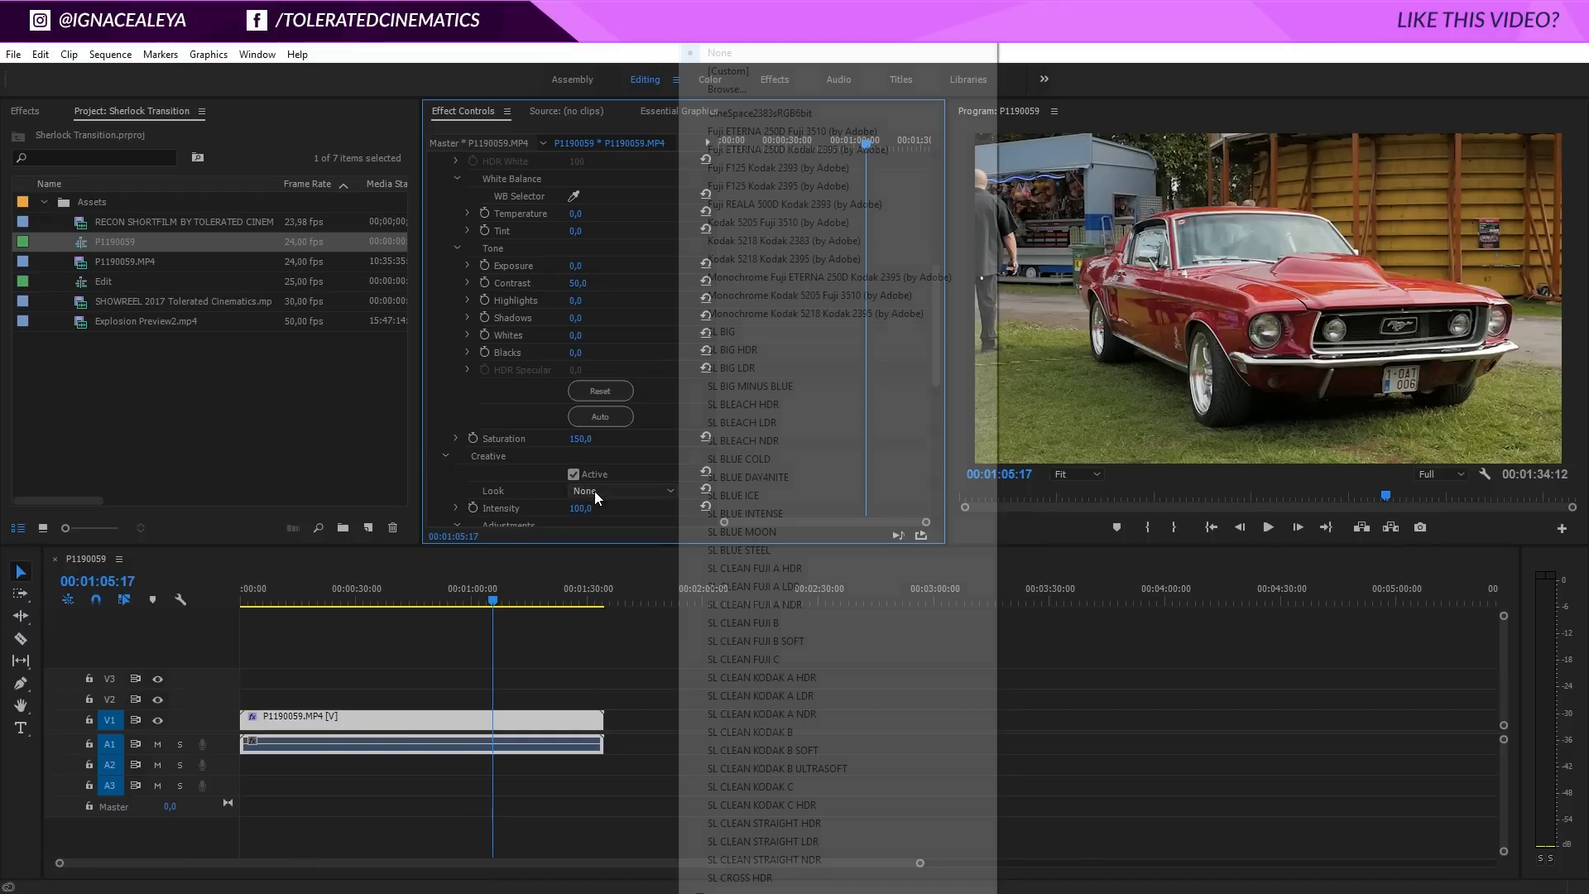
click(791, 89)
click(206, 207)
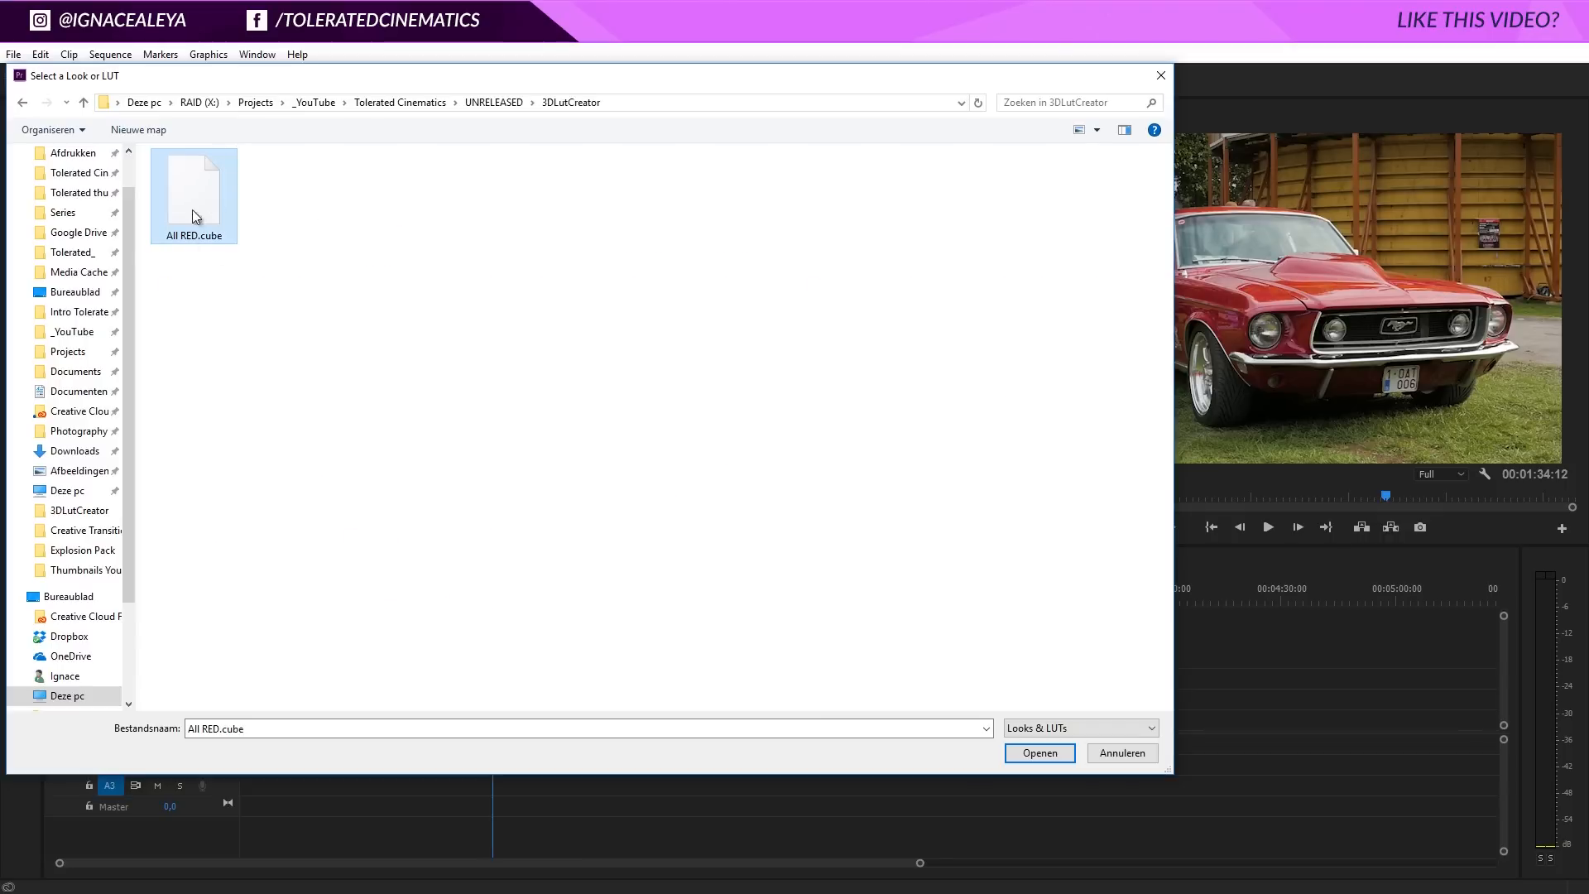
click(1039, 753)
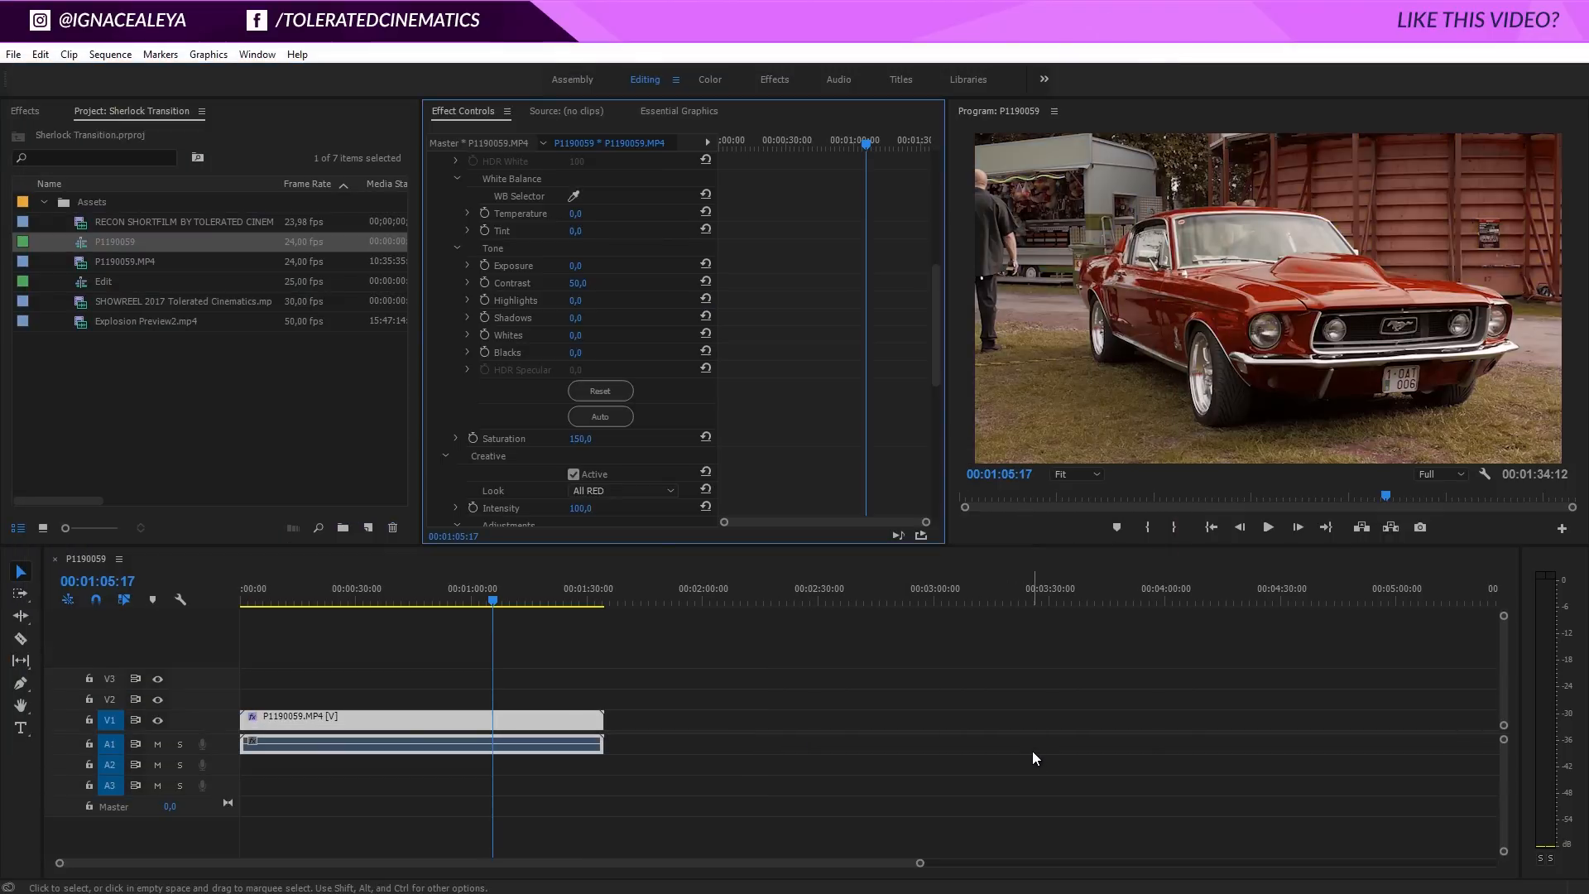
Set the intensity of the All RED look to 50.
drag(932, 345, 930, 366)
click(579, 416)
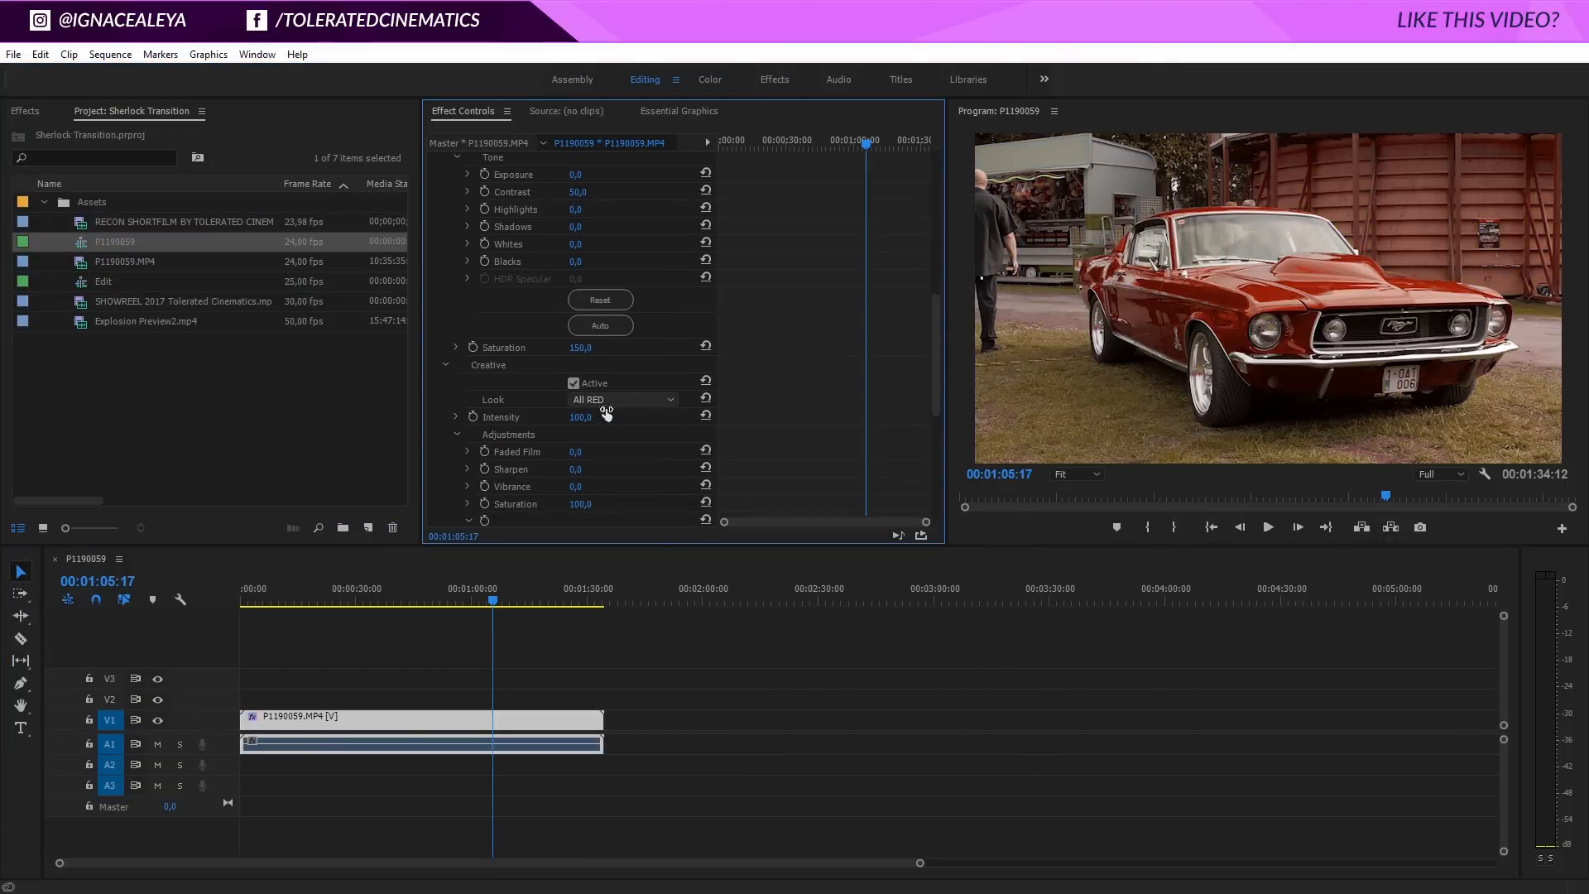
text(50)
drag(598, 417, 561, 419)
text(50)
key(Return)
click(579, 415)
key(Return)
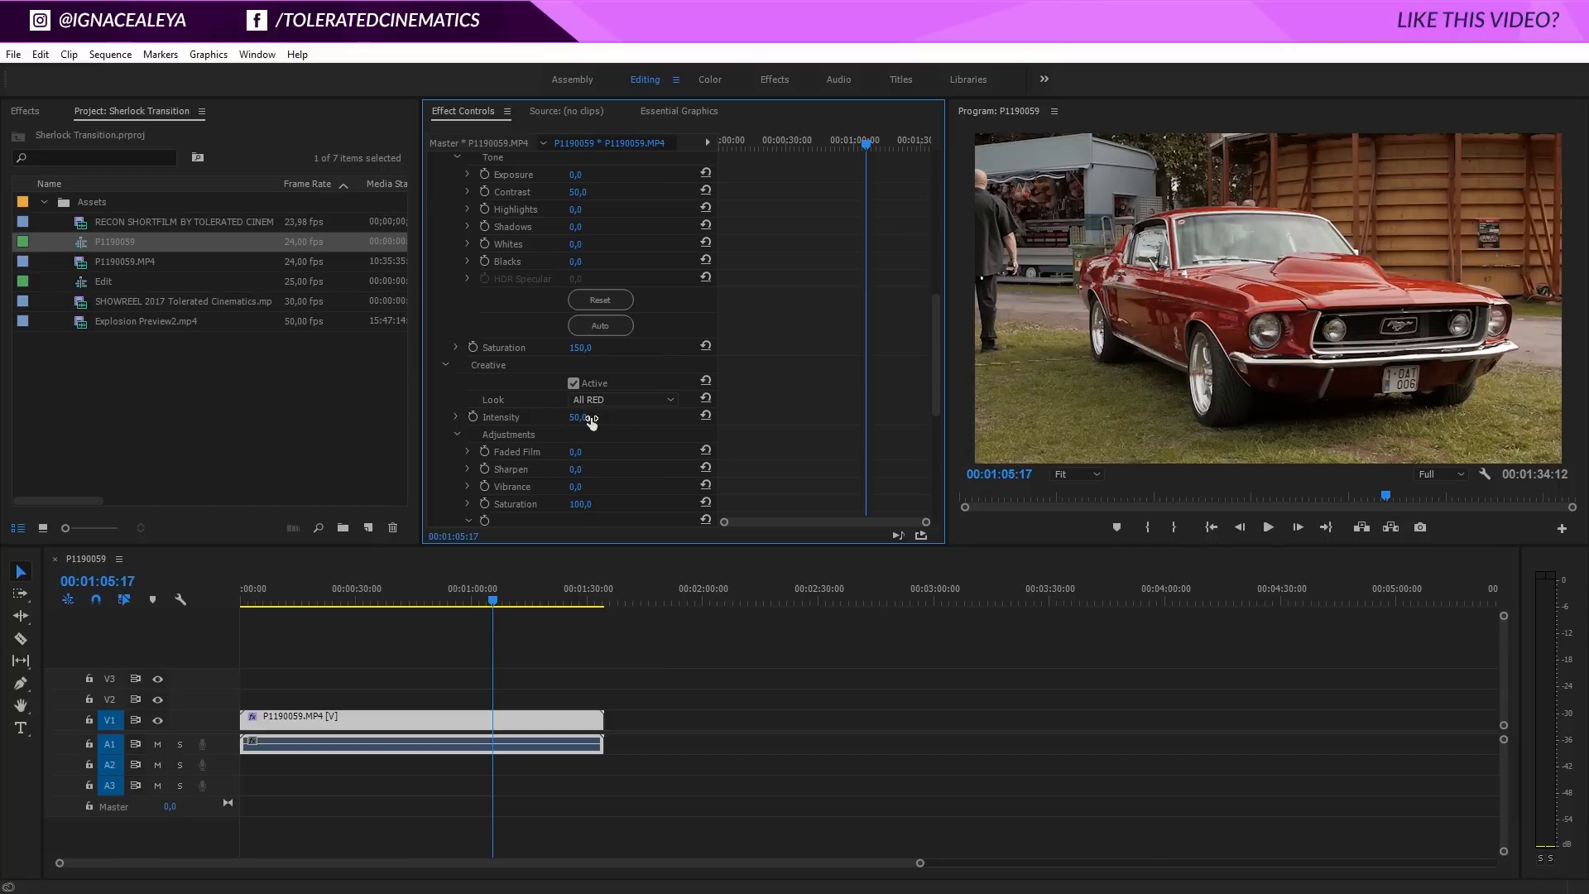
Turn the clip's Lumetri Color effect off and on repeatedly to compare the graded and original image.
scroll(451, 280, up, 5)
click(450, 280)
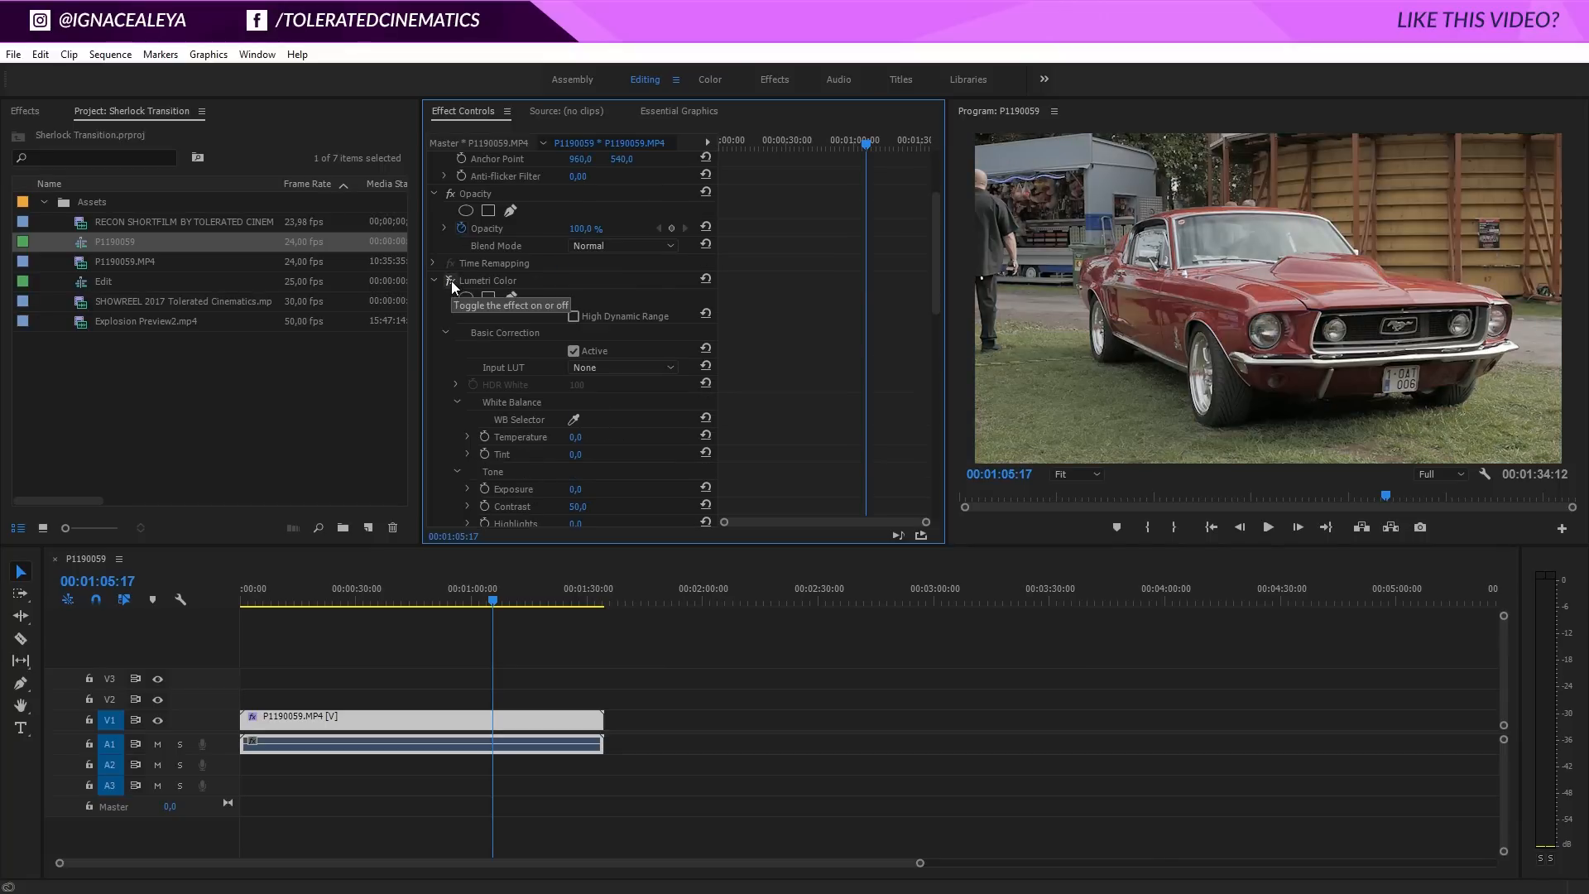
click(450, 280)
click(450, 281)
click(450, 280)
click(450, 281)
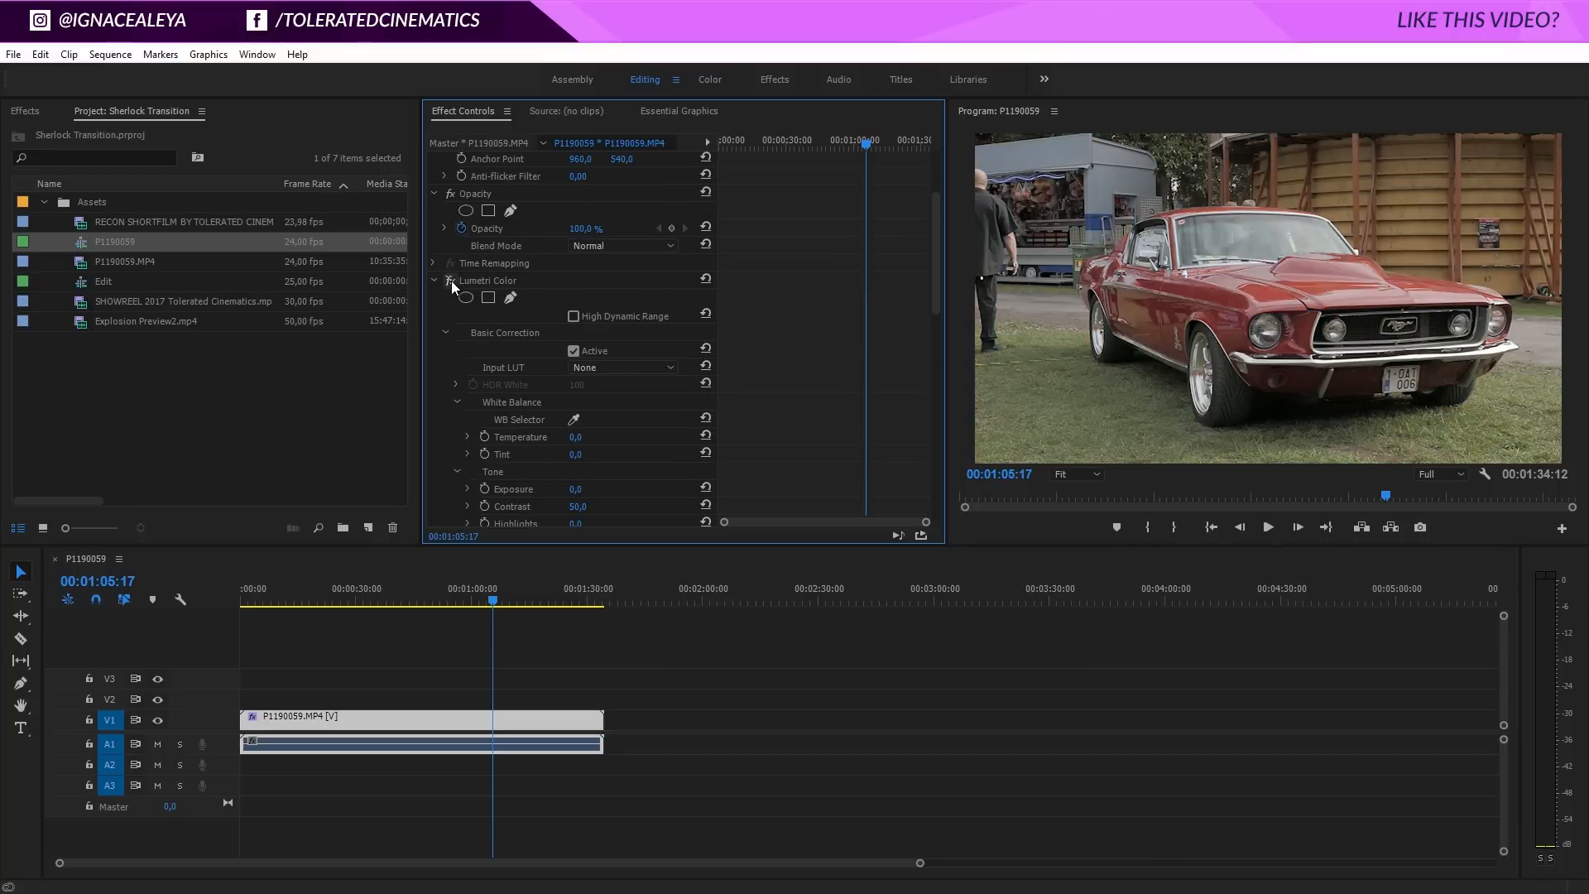
click(450, 280)
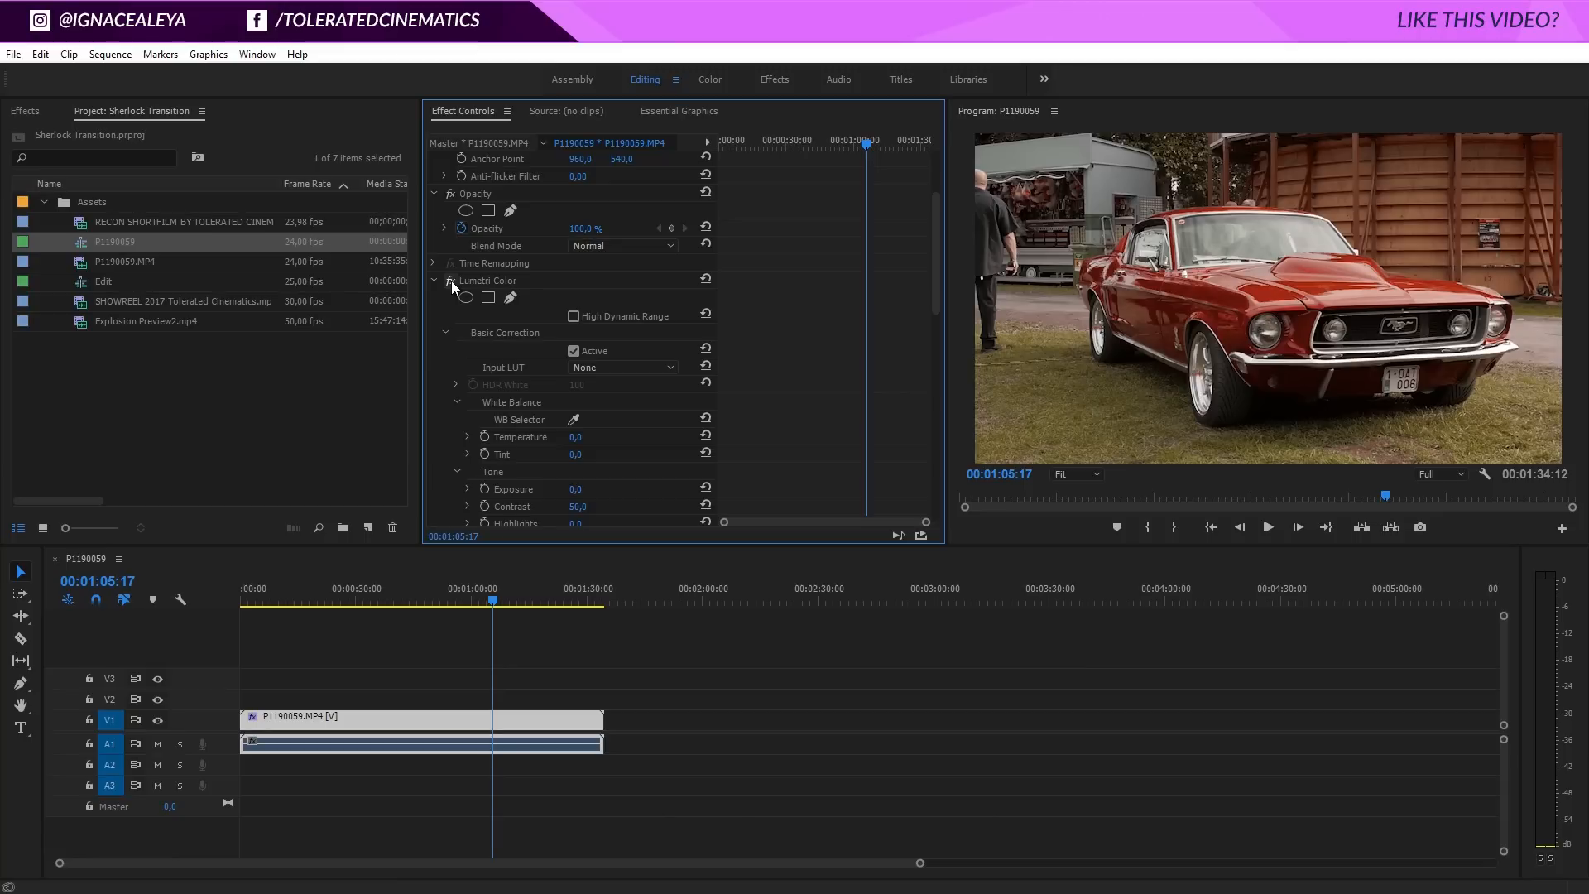
click(450, 281)
click(451, 280)
click(450, 281)
click(450, 280)
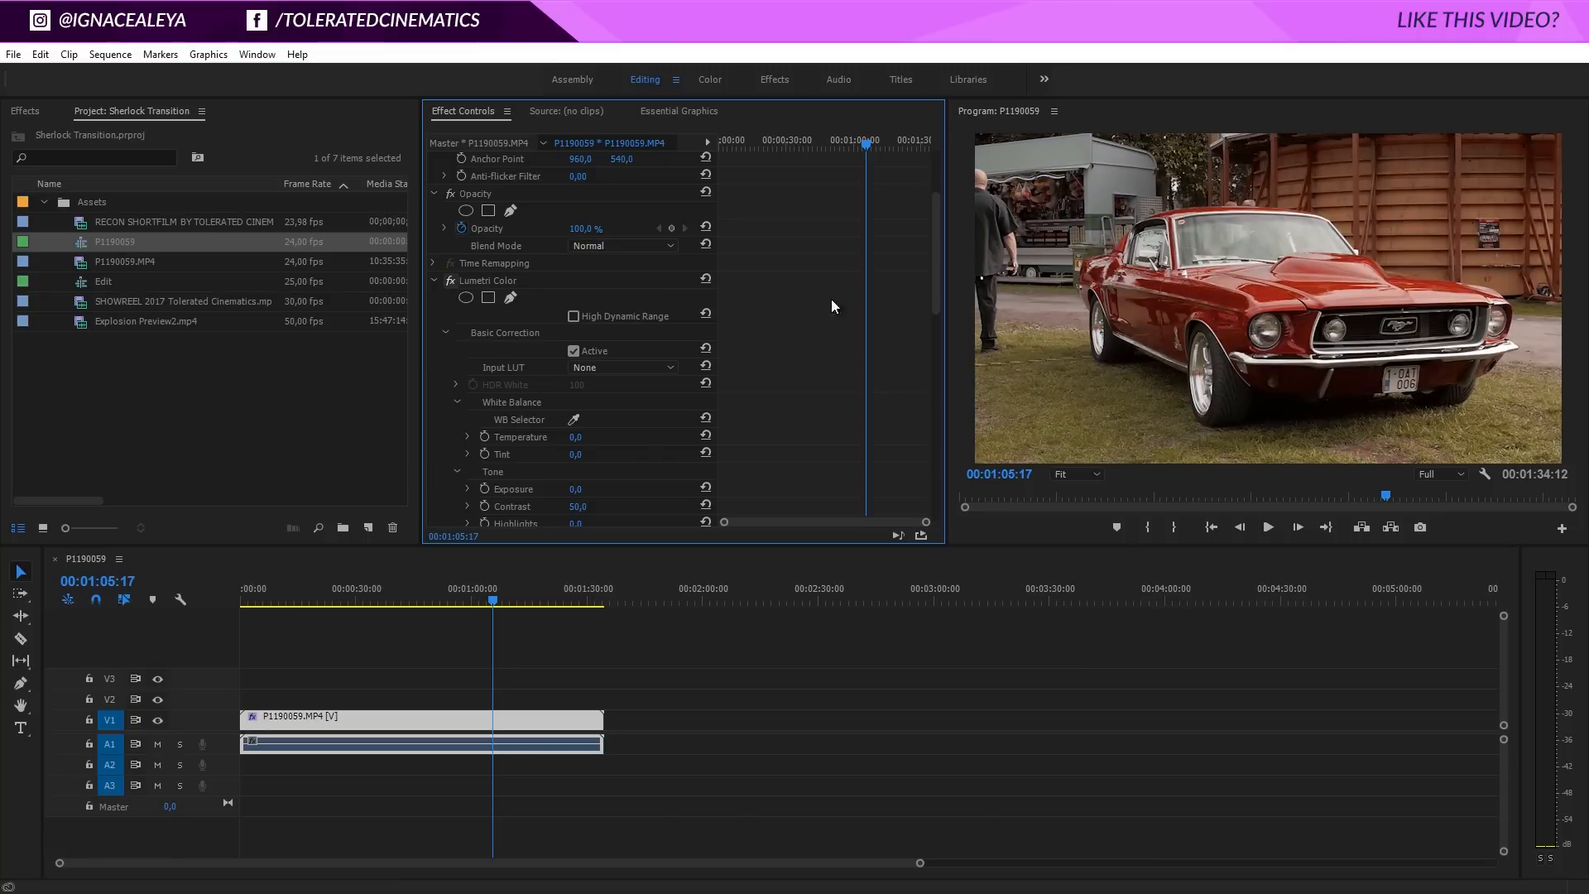
click(451, 281)
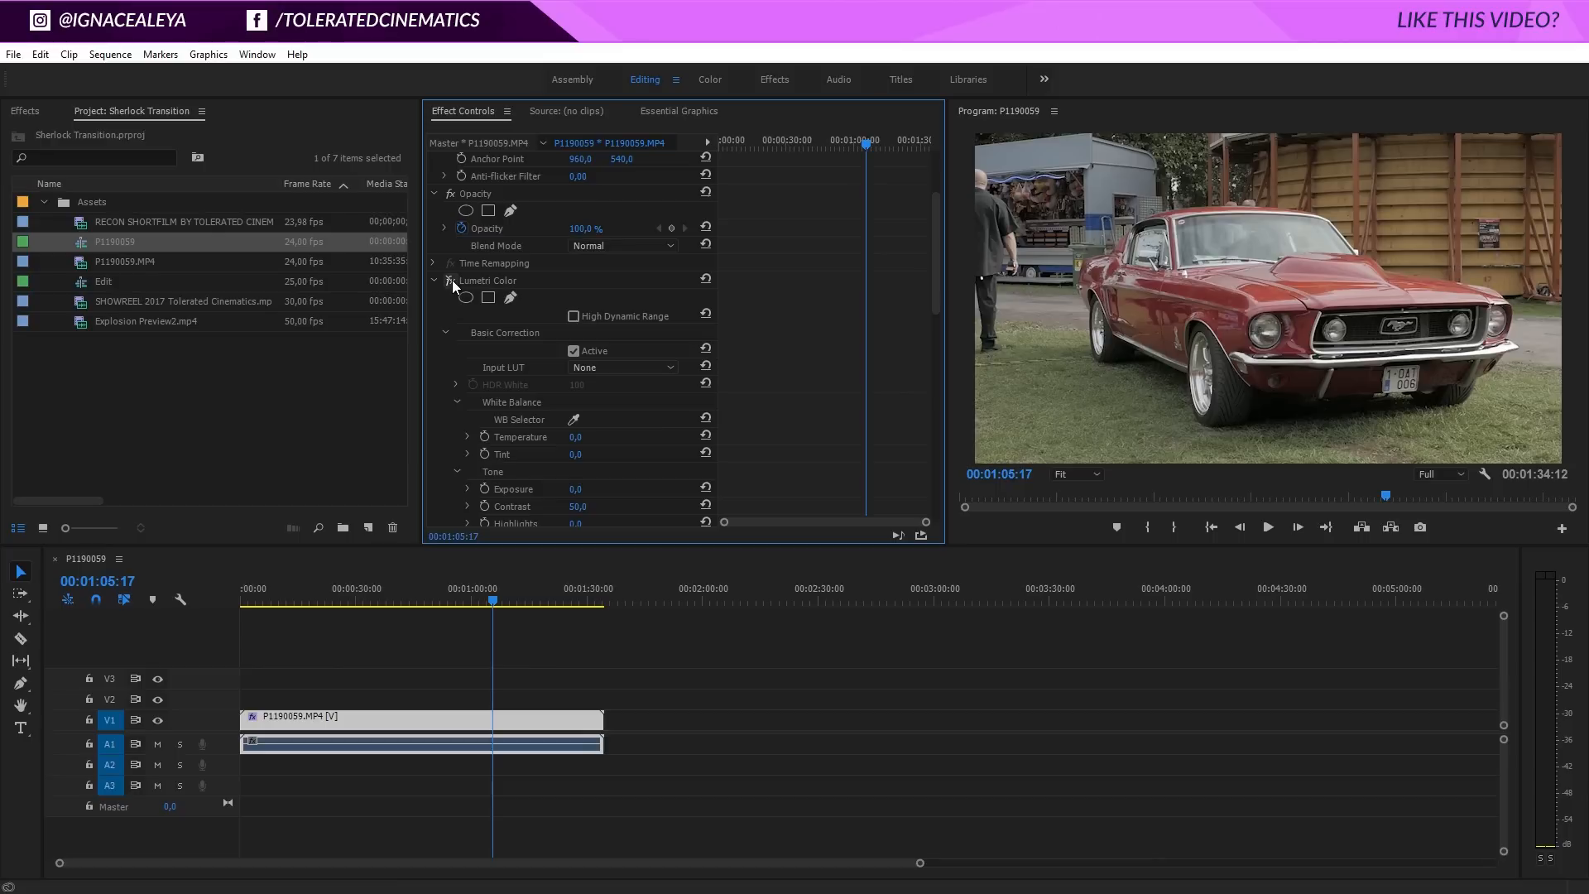
click(452, 280)
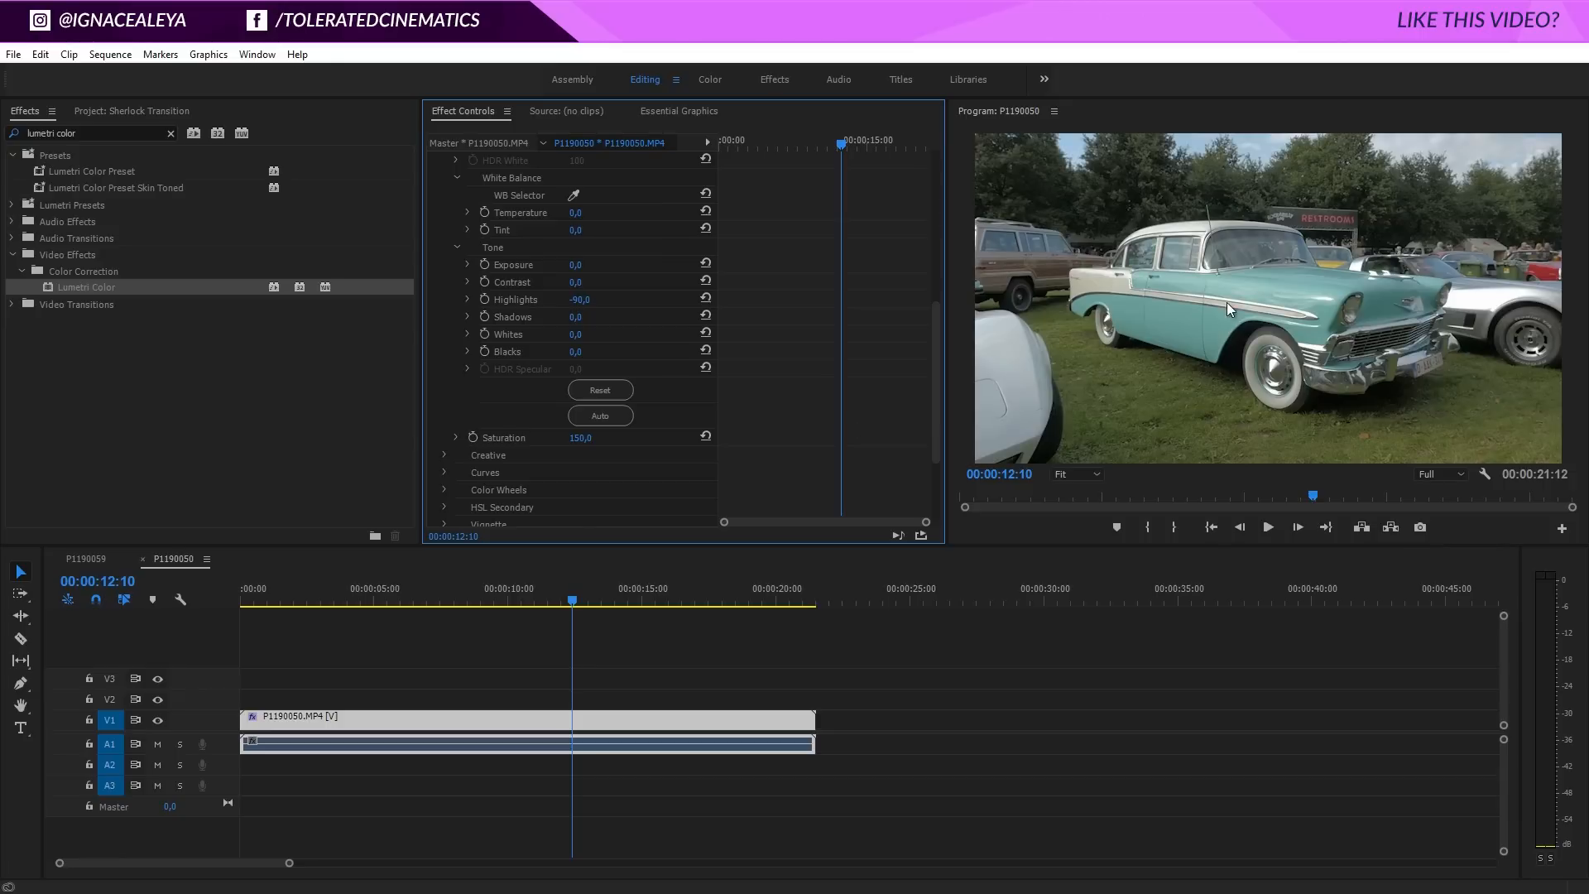
Export the current frame of the P1190050 sequence at 00:00:12:10 as a JPEG still.
click(1420, 527)
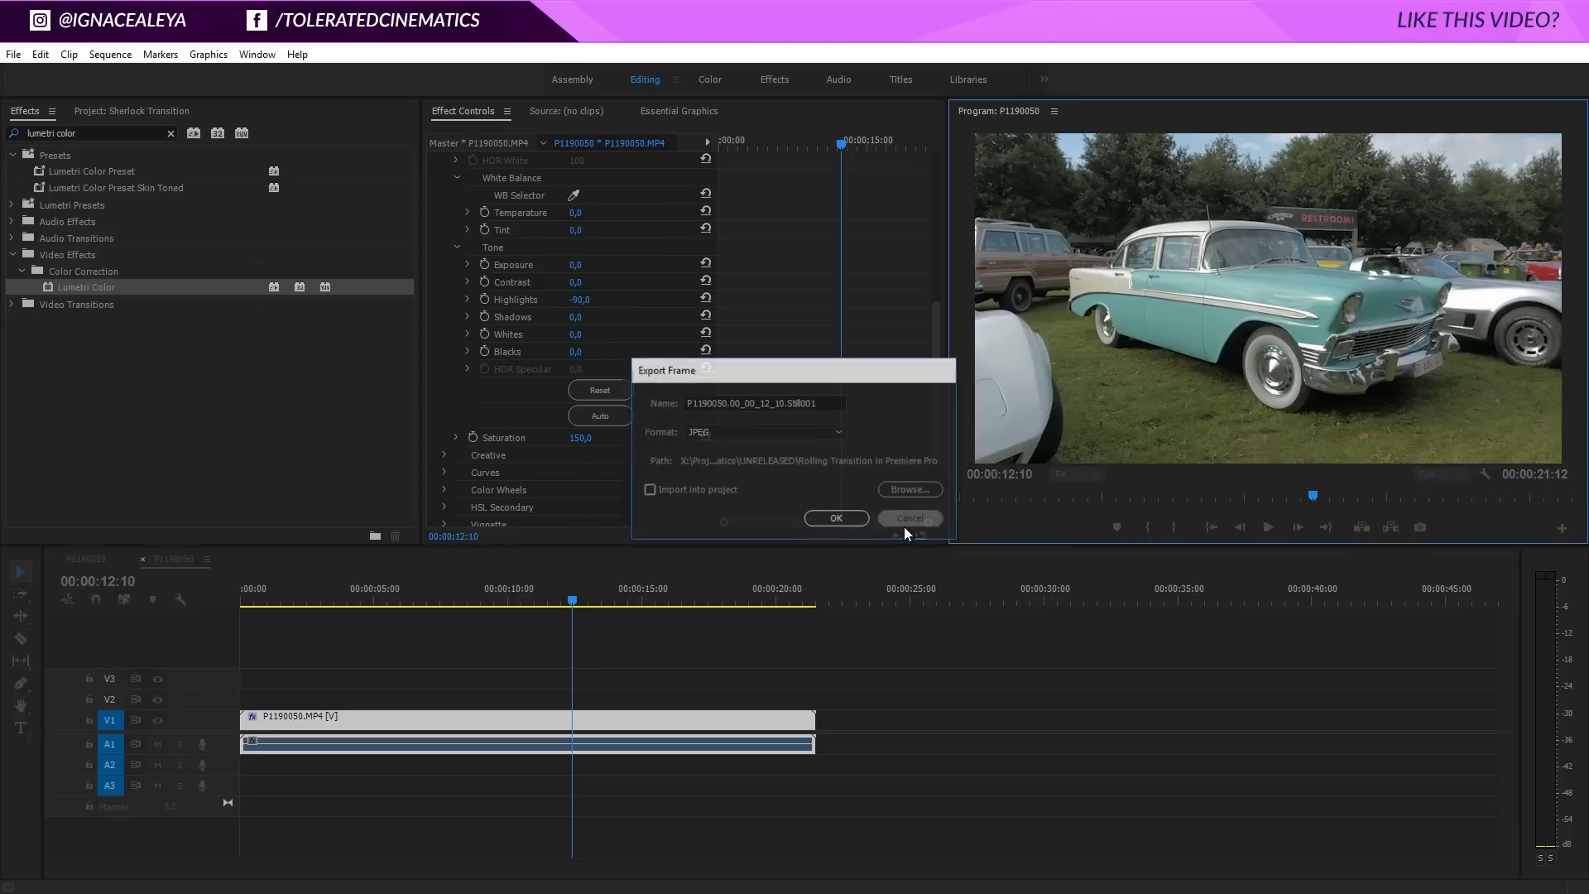
key(Return)
click(1420, 527)
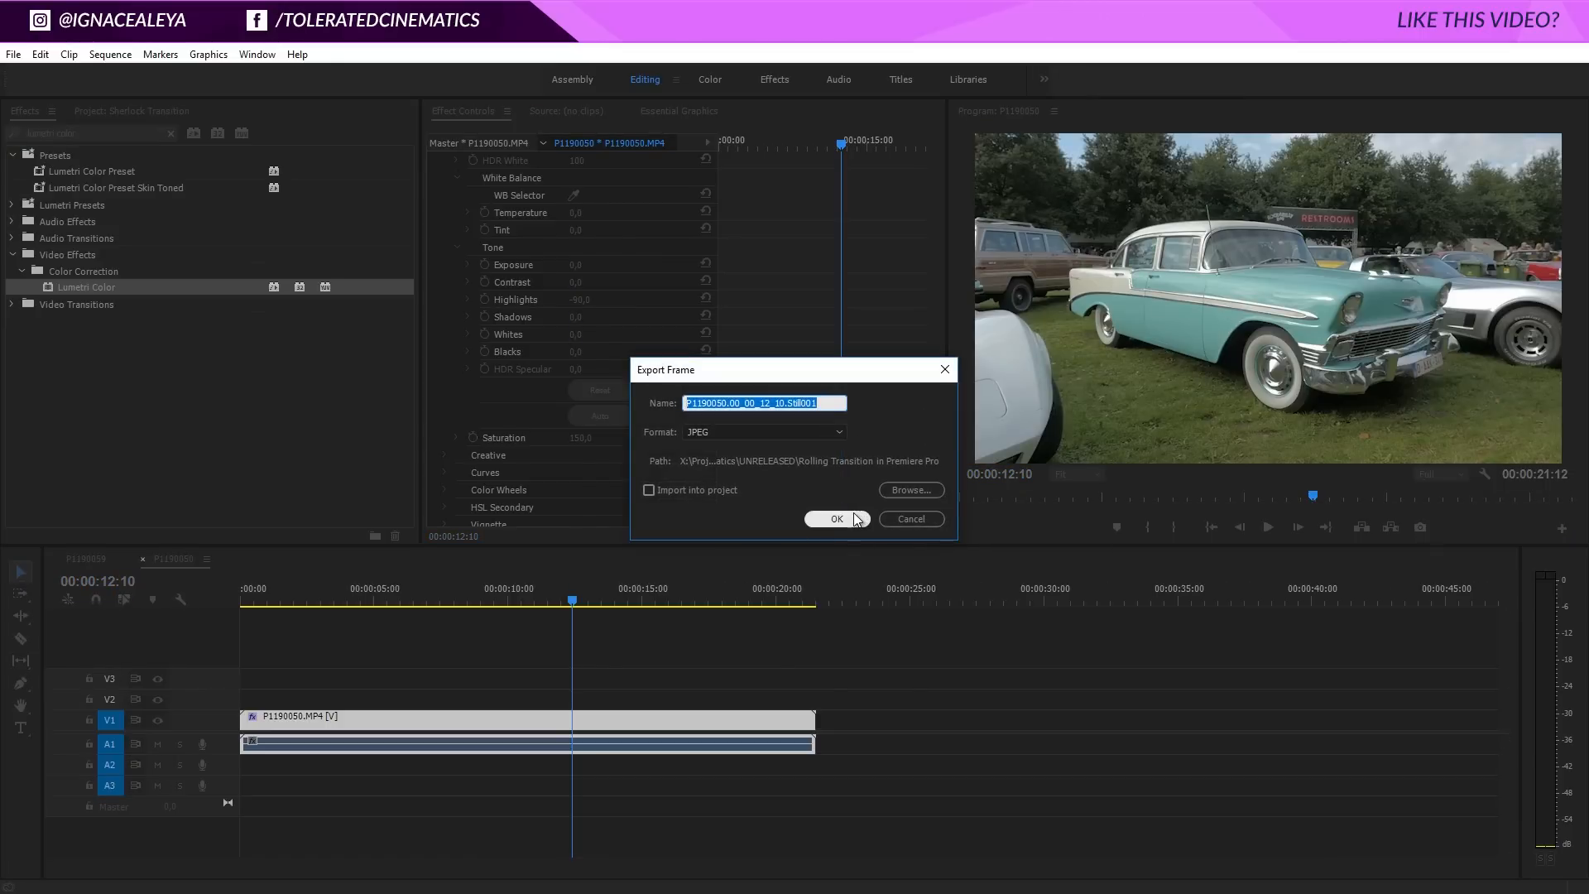
click(836, 518)
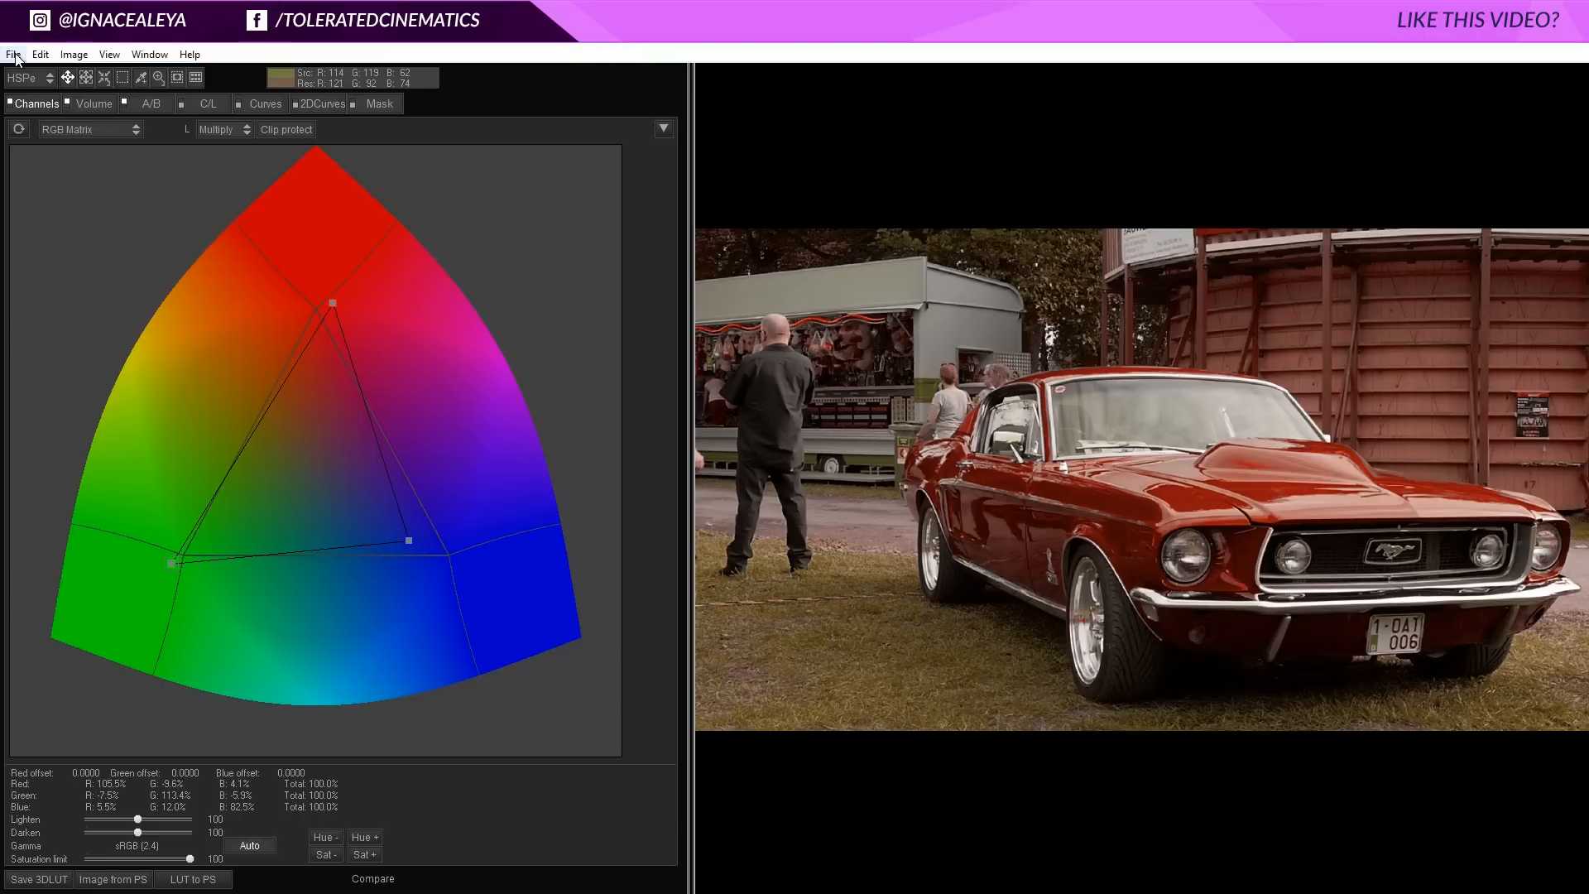
In 3D LUT Creator, open the exported still P1190050.00_00_12_10.Still002.
click(13, 54)
click(33, 75)
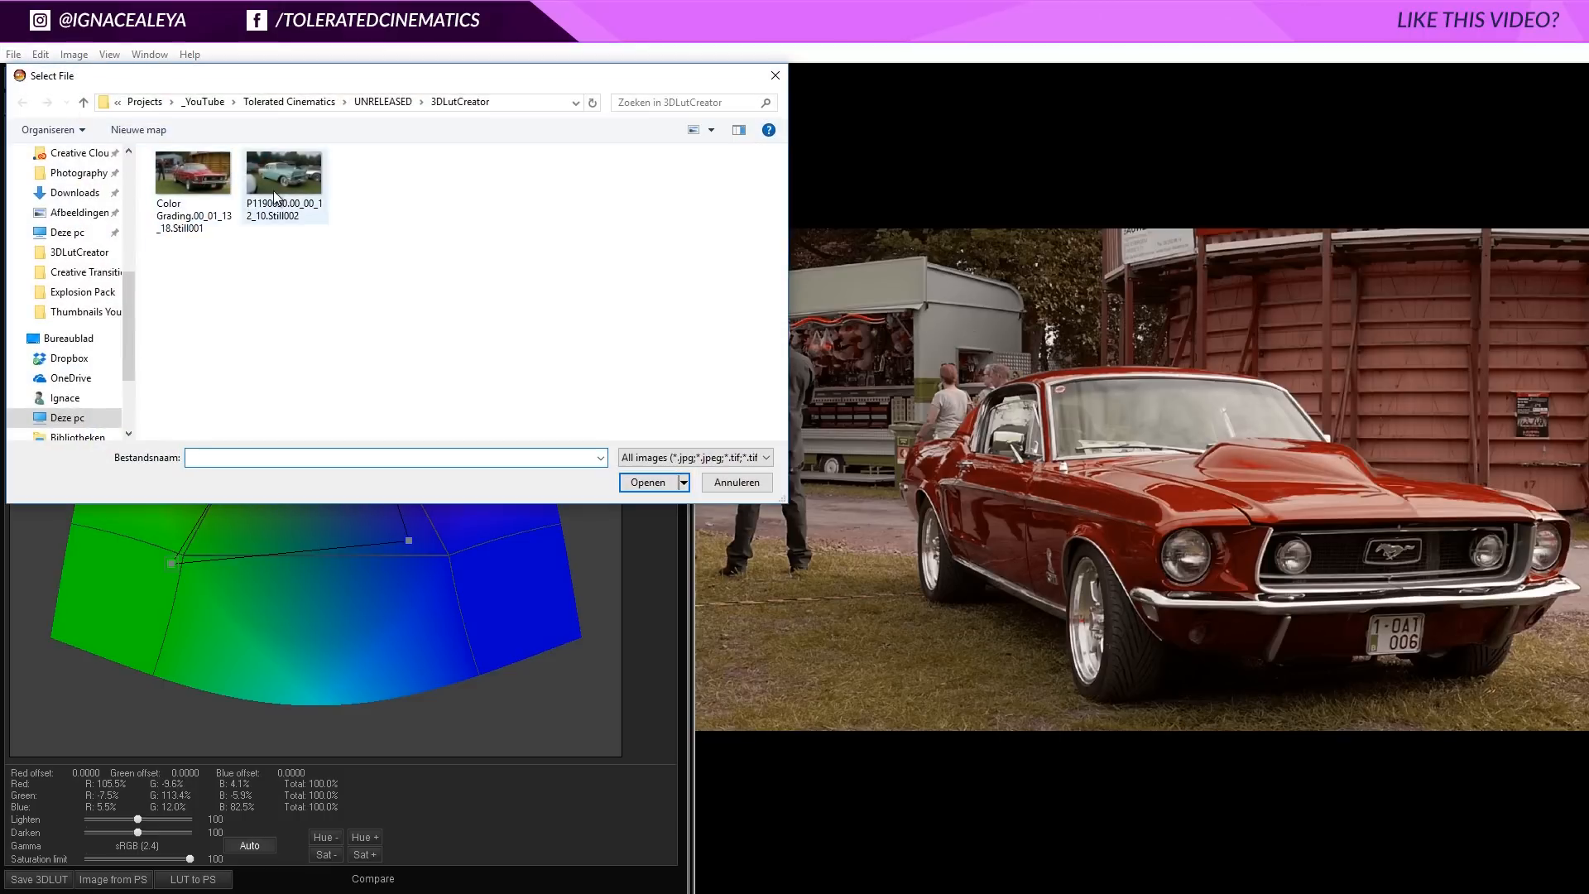
click(280, 181)
double_click(279, 180)
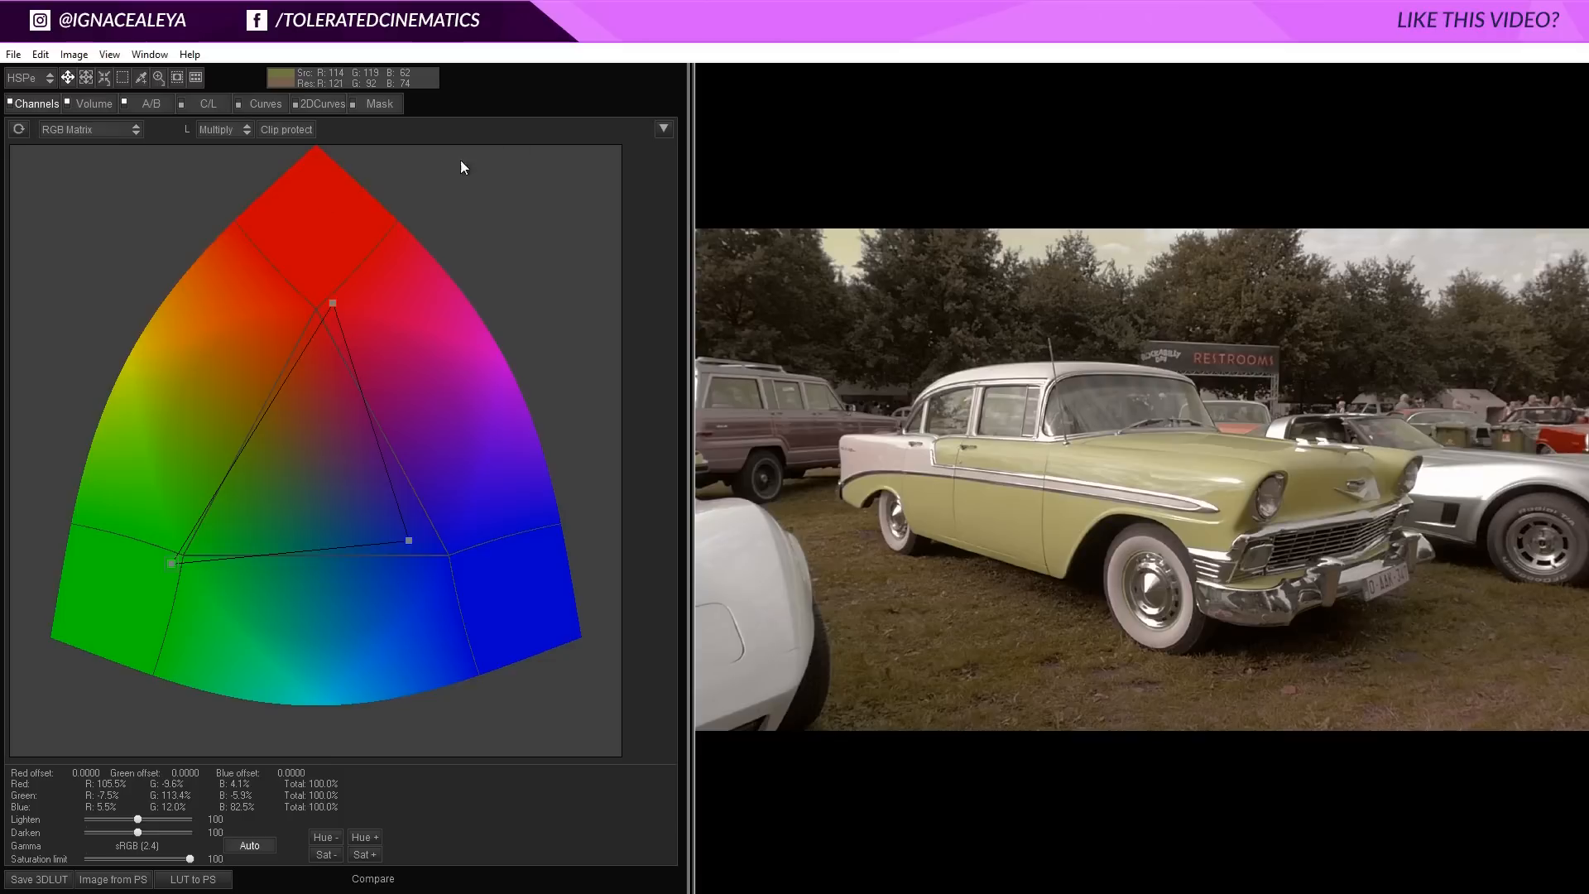
Reset the previous grade's channel matrix, volume mix and A/B color grid.
click(672, 130)
click(682, 132)
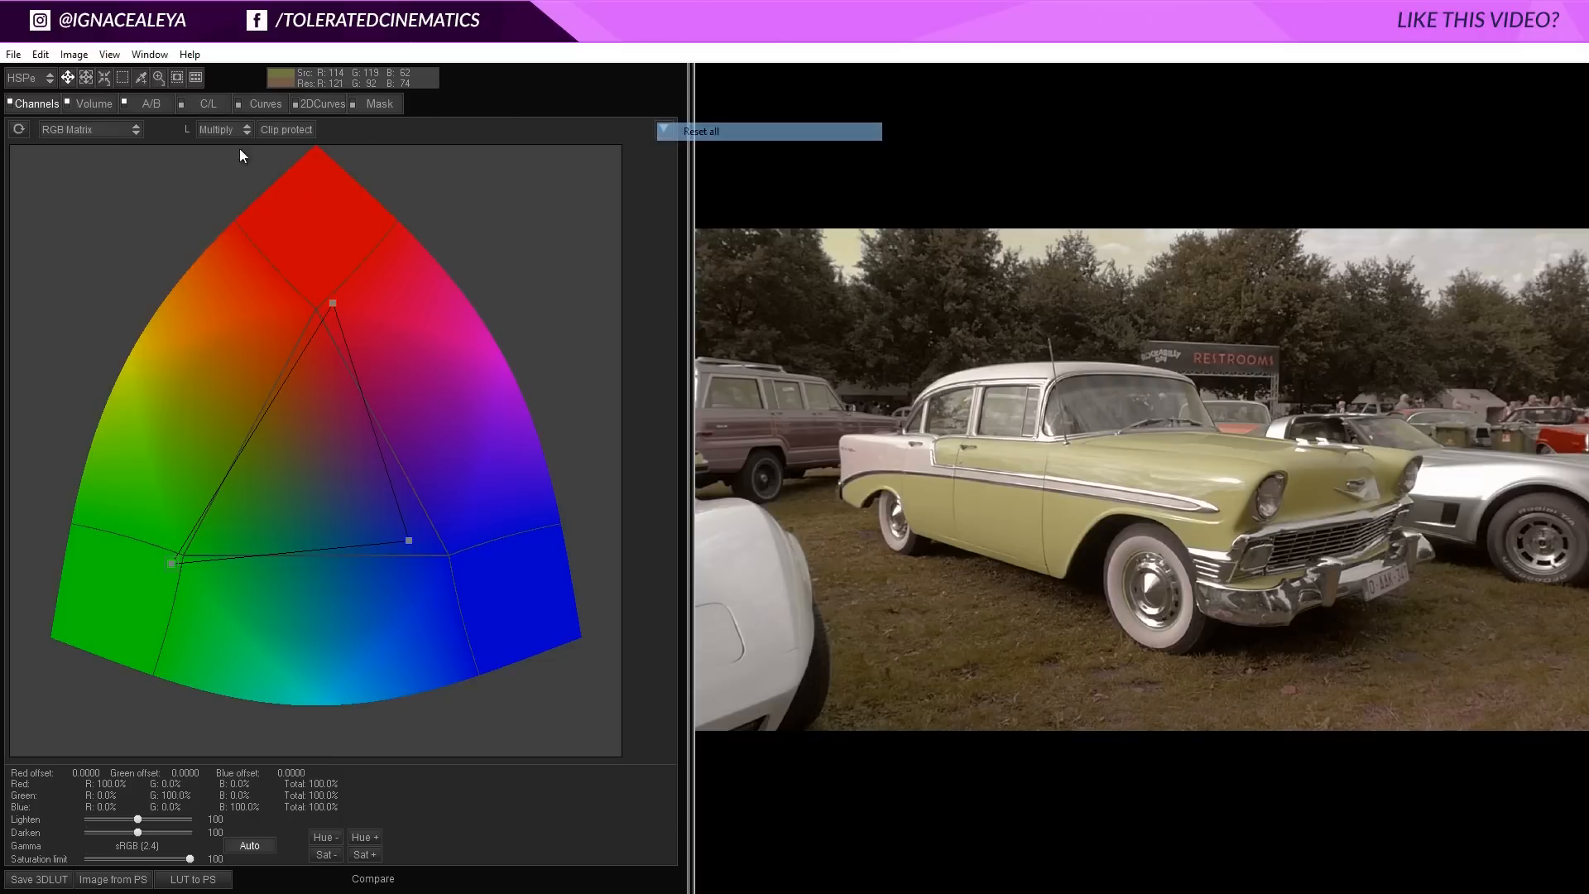
click(93, 104)
click(664, 129)
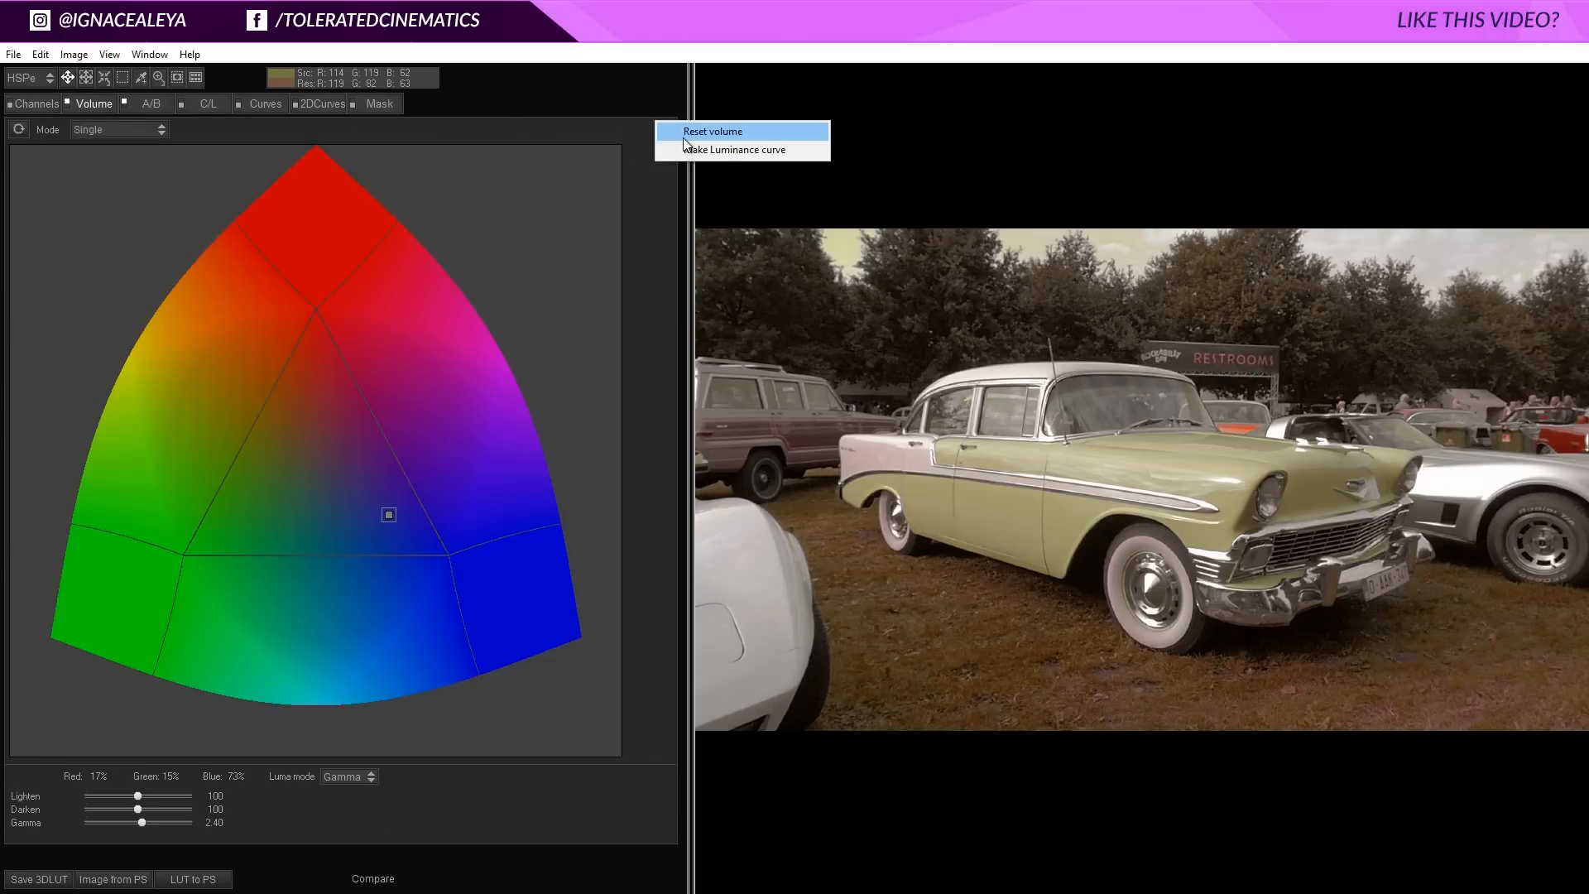
click(684, 135)
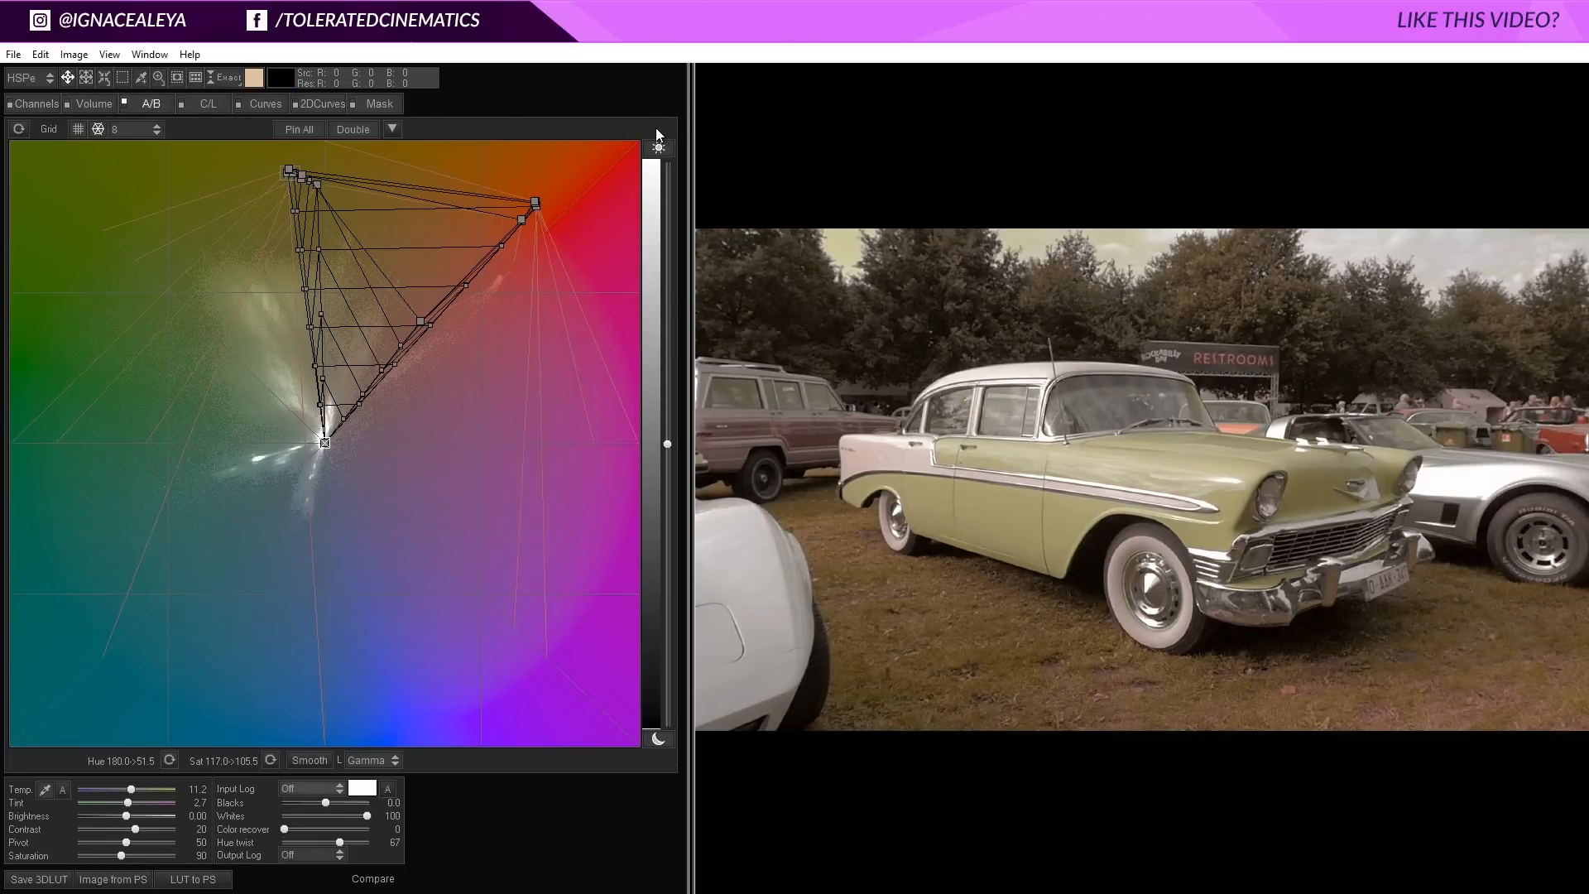
click(393, 129)
click(407, 138)
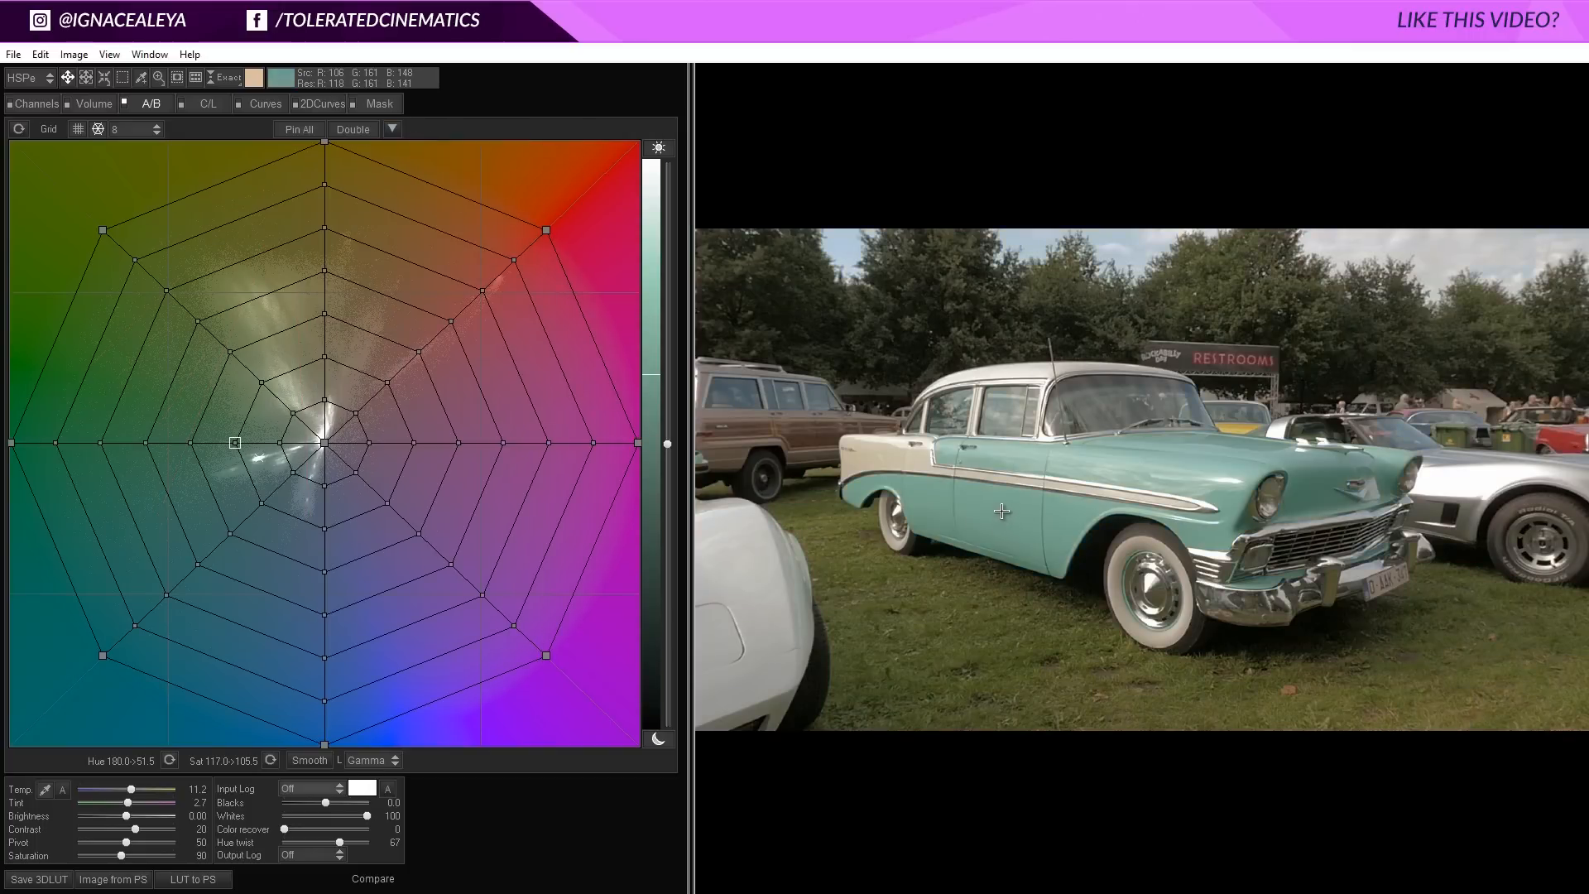
Merge the outer teal grid points into blue at hue 216.1 and saturation 112.6, and shift the yellow point to green at hue 90.2.
drag(13, 444, 96, 645)
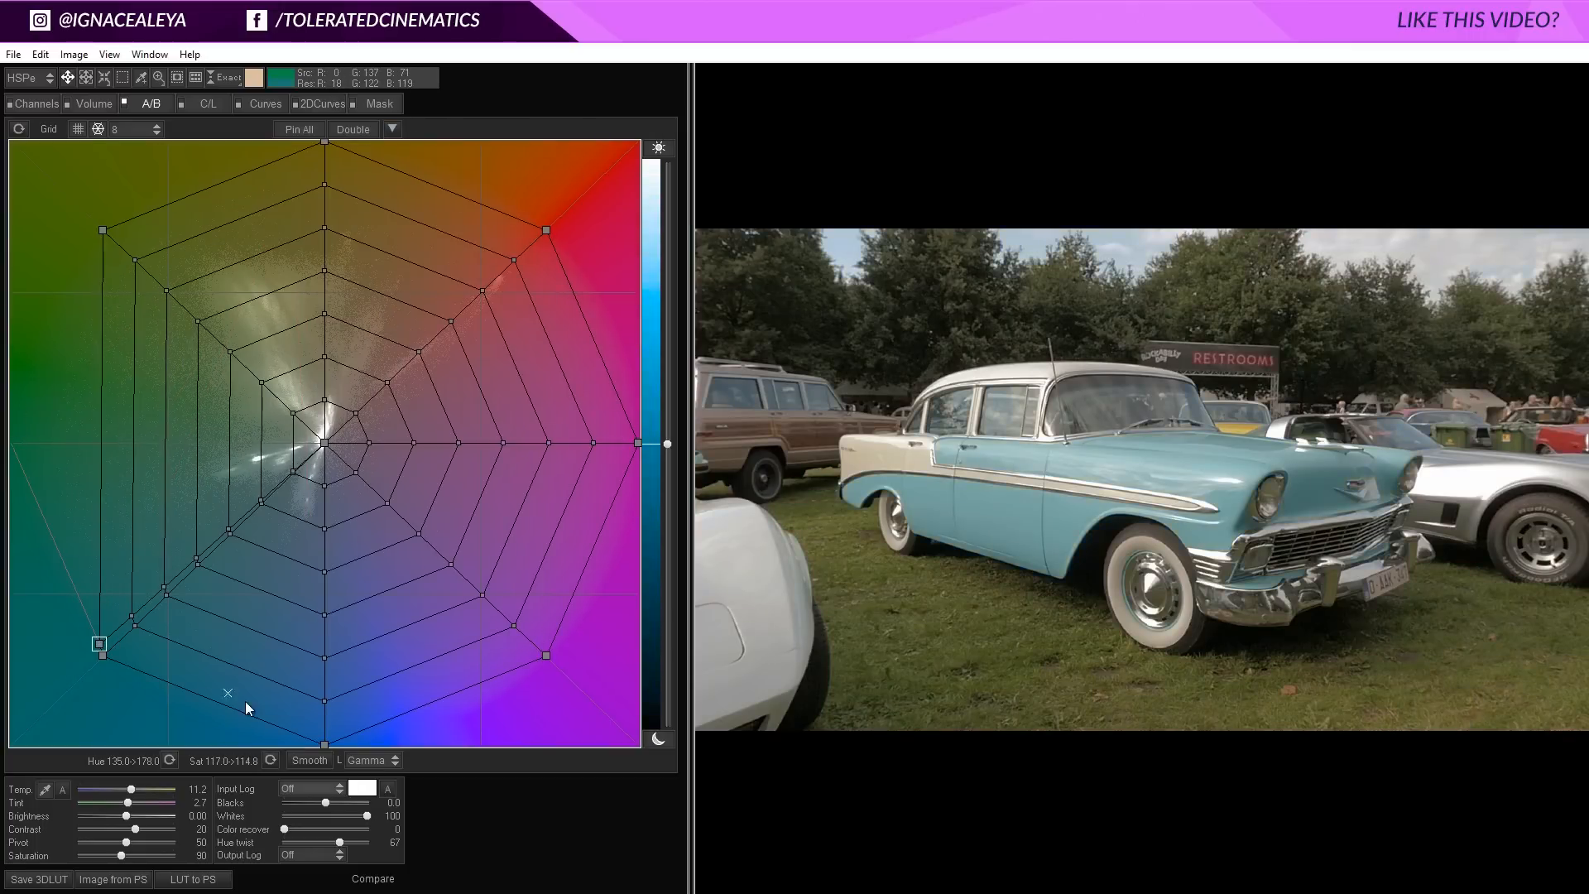
drag(325, 744, 281, 737)
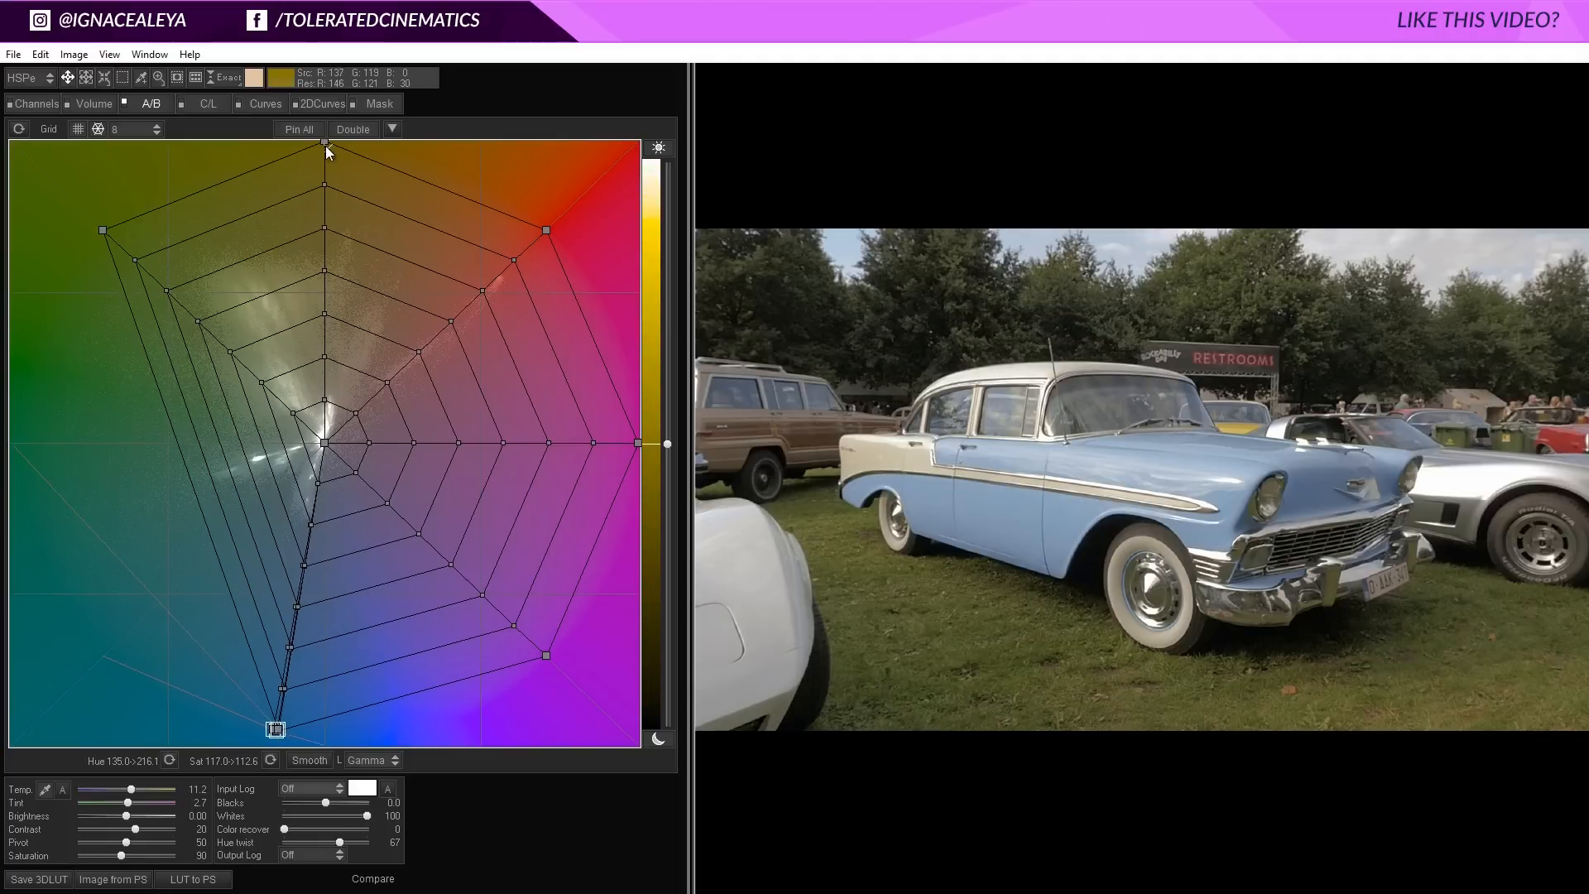
drag(325, 146, 97, 226)
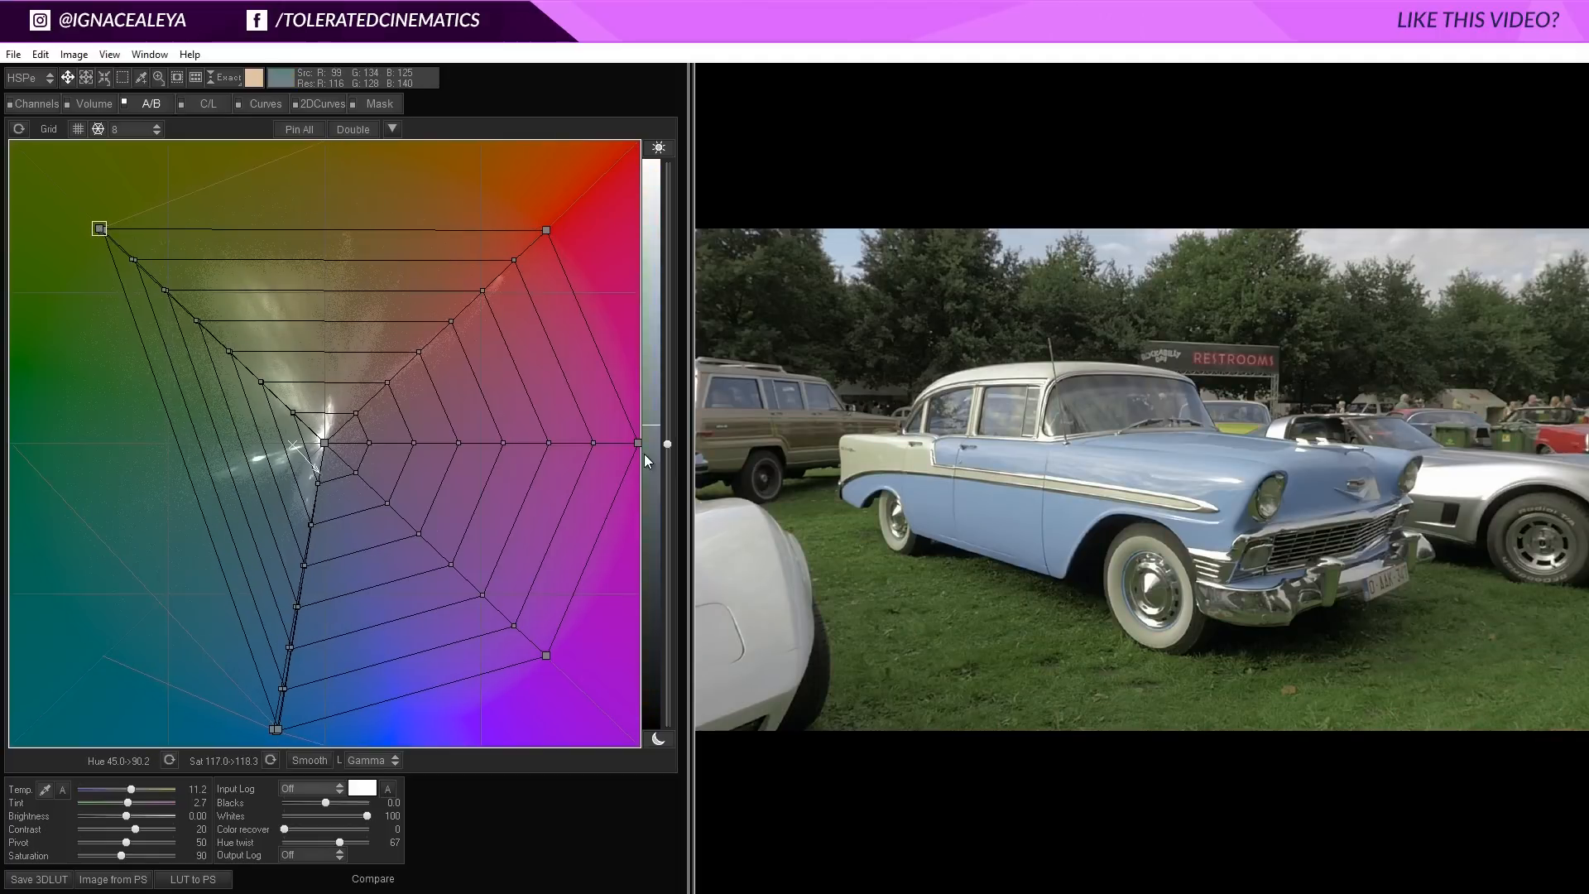
Merge the magenta and purple grid points into red, and extend the red points to hue 1.0 and saturation 149.2.
drag(640, 445, 542, 233)
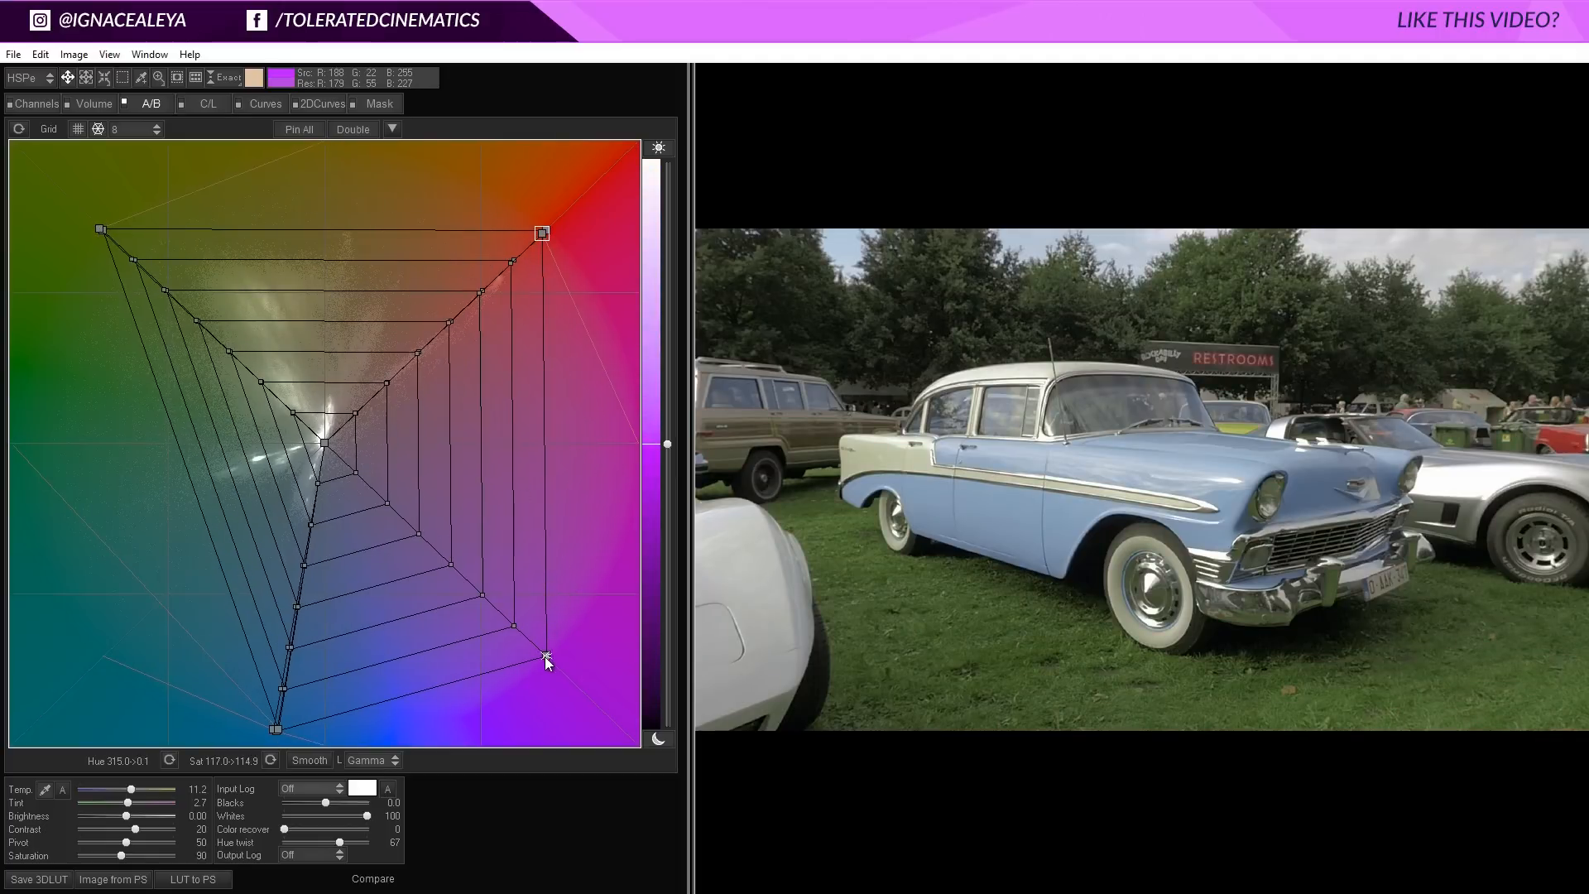
drag(547, 660, 550, 229)
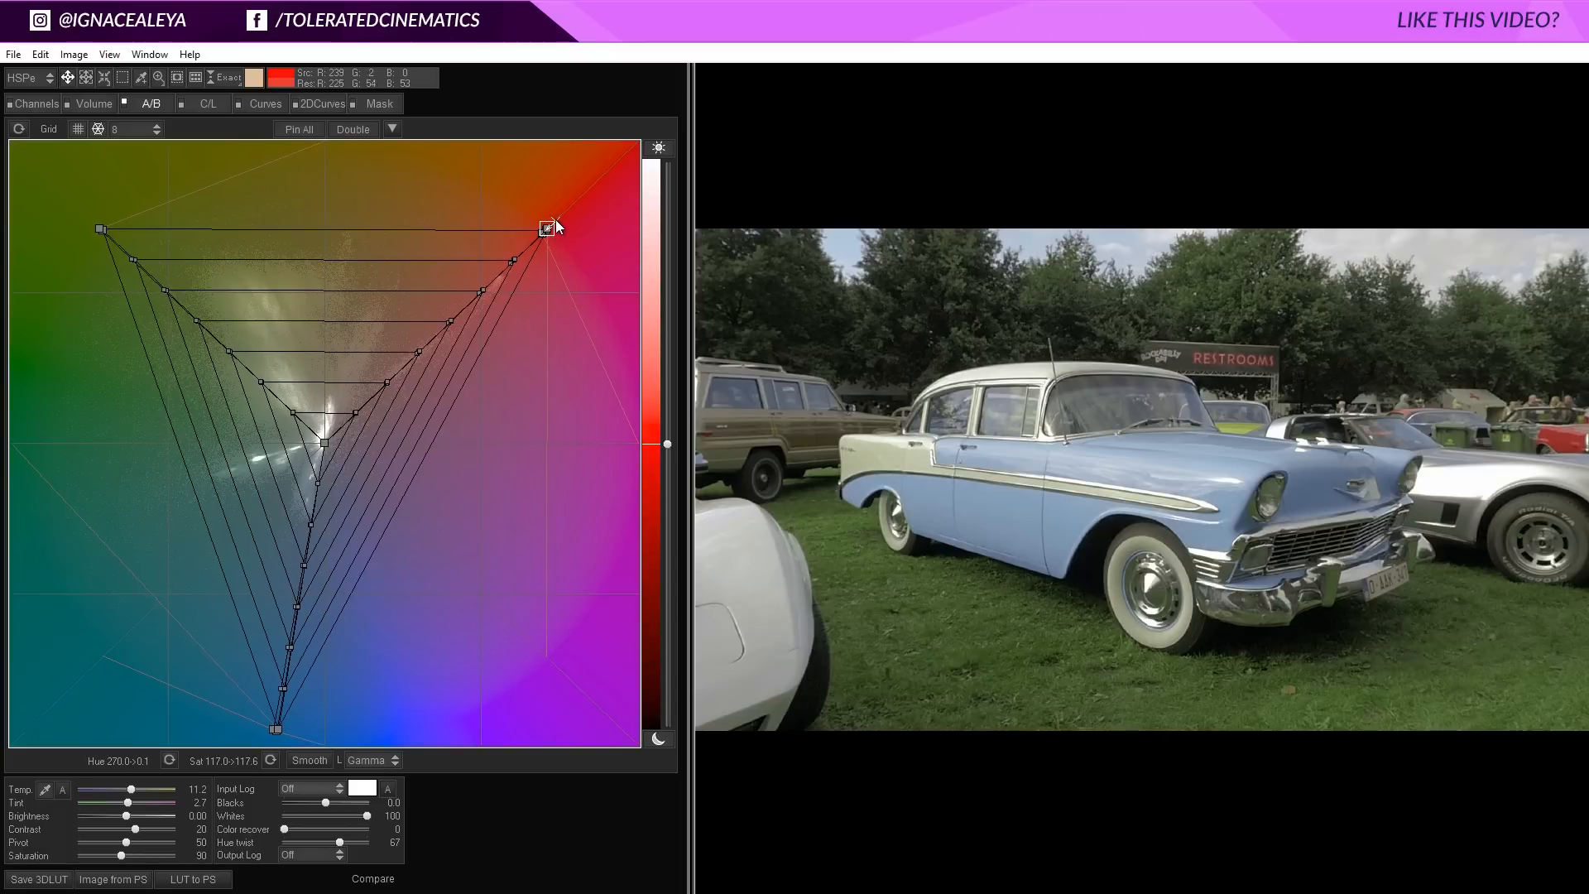
click(546, 231)
drag(546, 231, 602, 166)
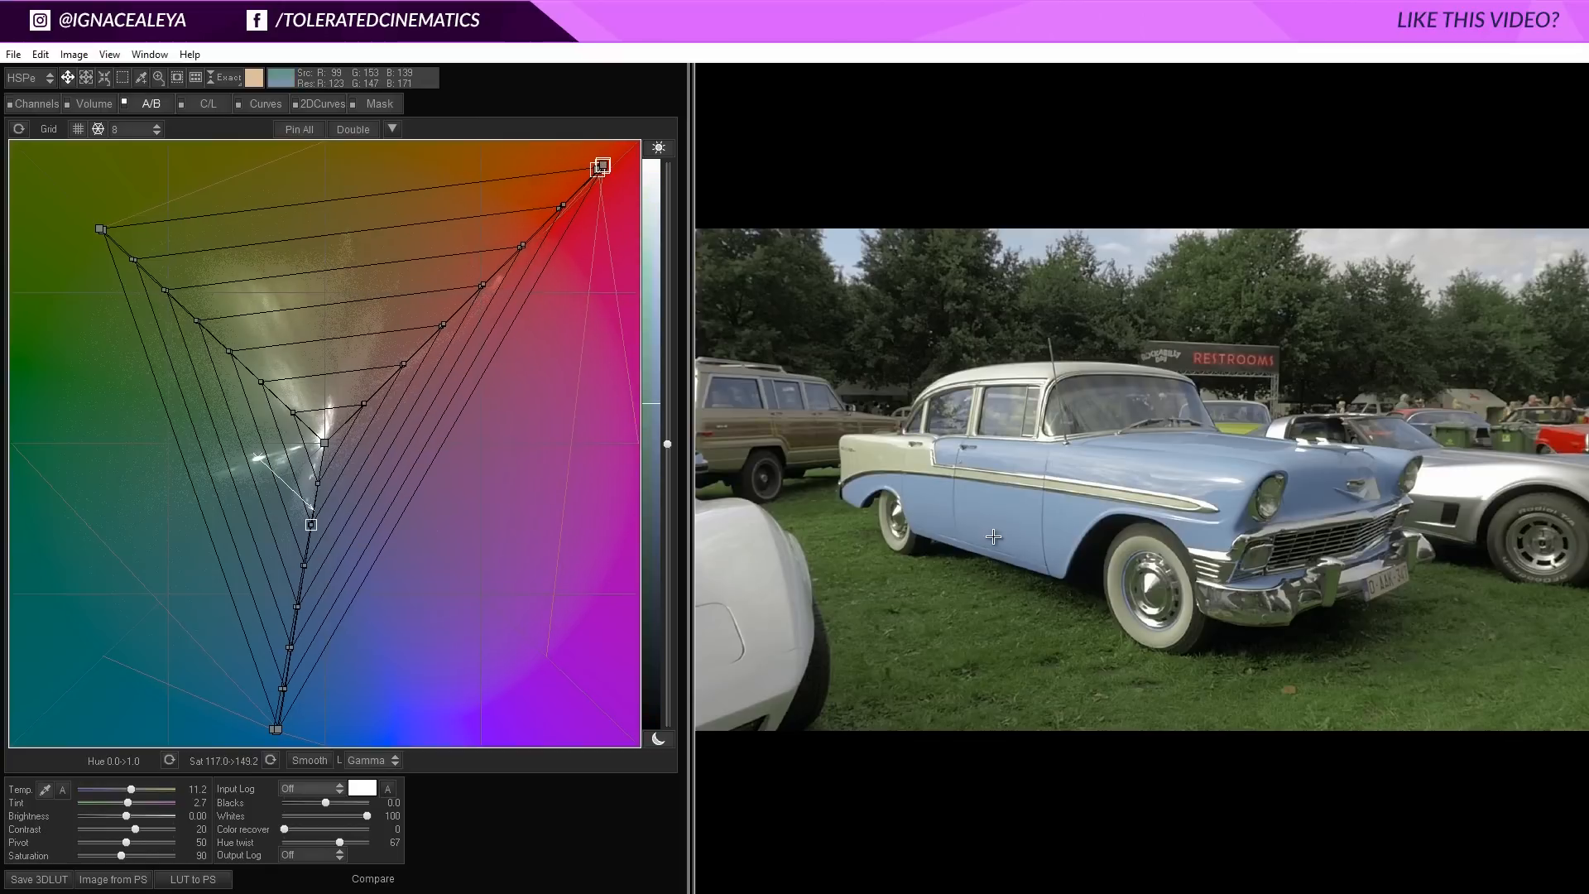
Intensify the car's blue by moving its inner grid point to hue 215.9 and saturation 63.3.
click(311, 525)
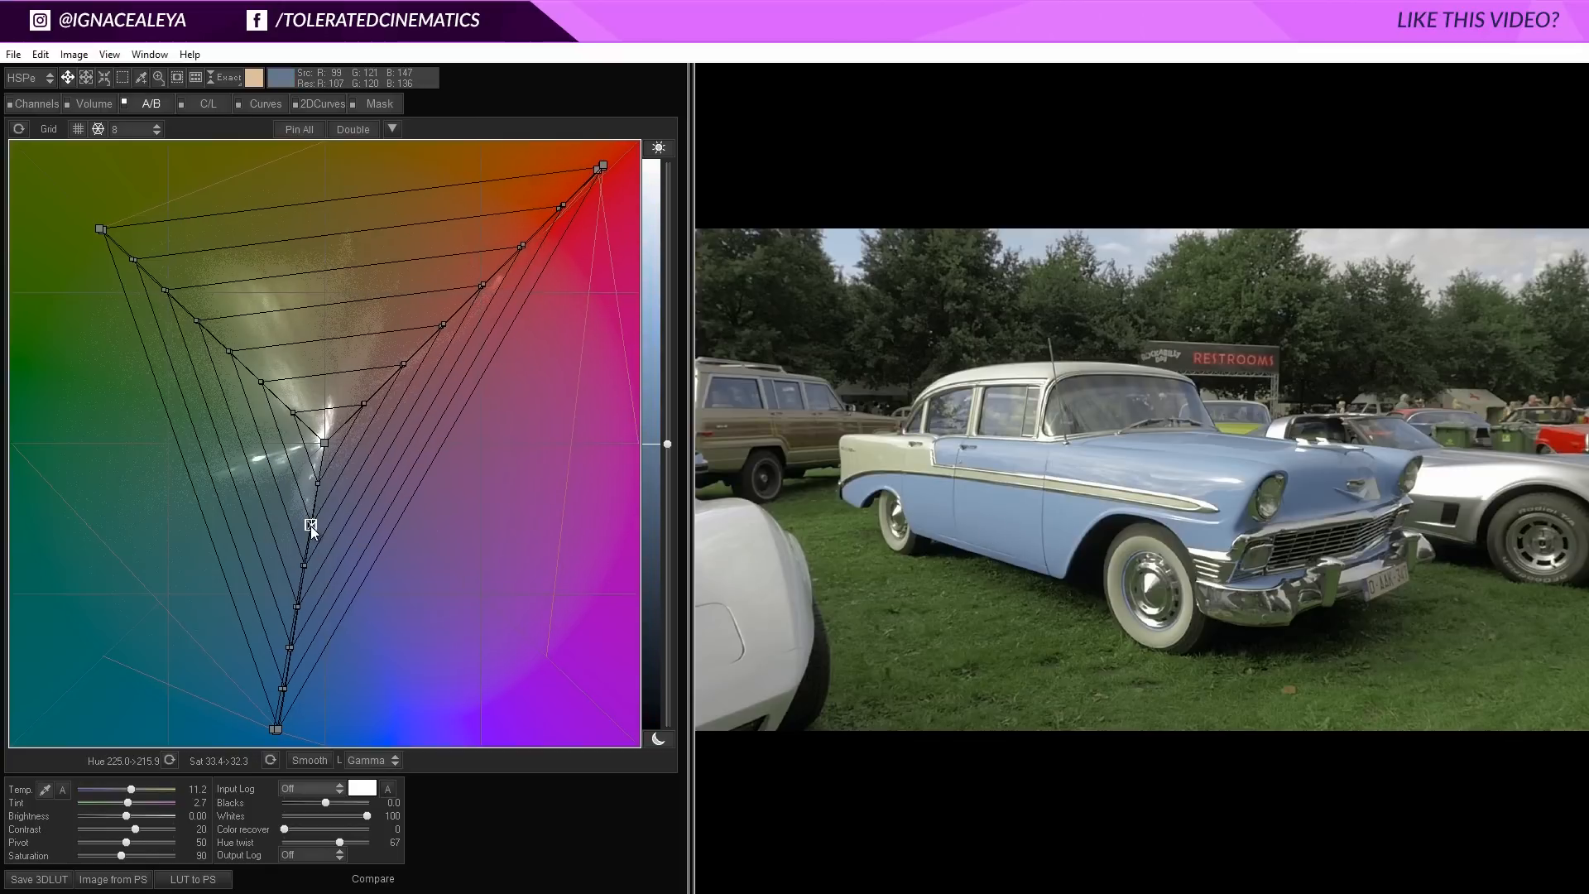
drag(311, 525, 293, 597)
drag(299, 597, 296, 604)
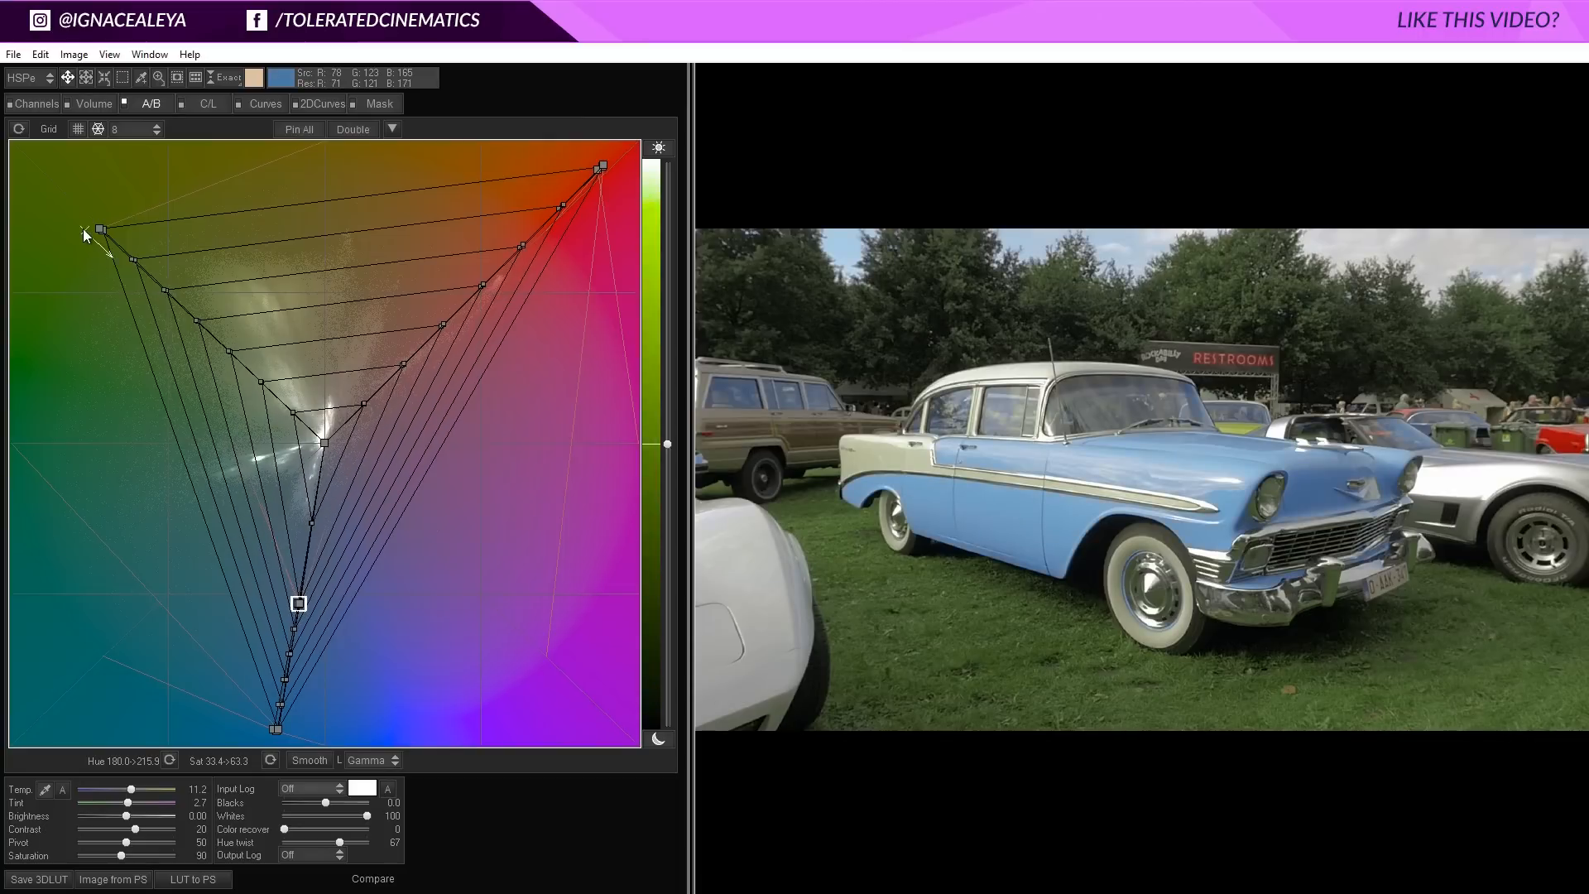
Shift the outer and inner green grid points toward orange-brown to recolor the grass and trees.
drag(99, 235, 369, 197)
drag(343, 338, 390, 296)
mouse_move(370, 195)
mouse_down()
mouse_move(444, 195)
mouse_move(301, 209)
mouse_move(319, 185)
mouse_move(362, 224)
mouse_up()
drag(390, 296, 382, 329)
Boost the car's blue grid point to hue 217.6 and saturation 79.5, and compare the image before and after.
drag(299, 604, 299, 647)
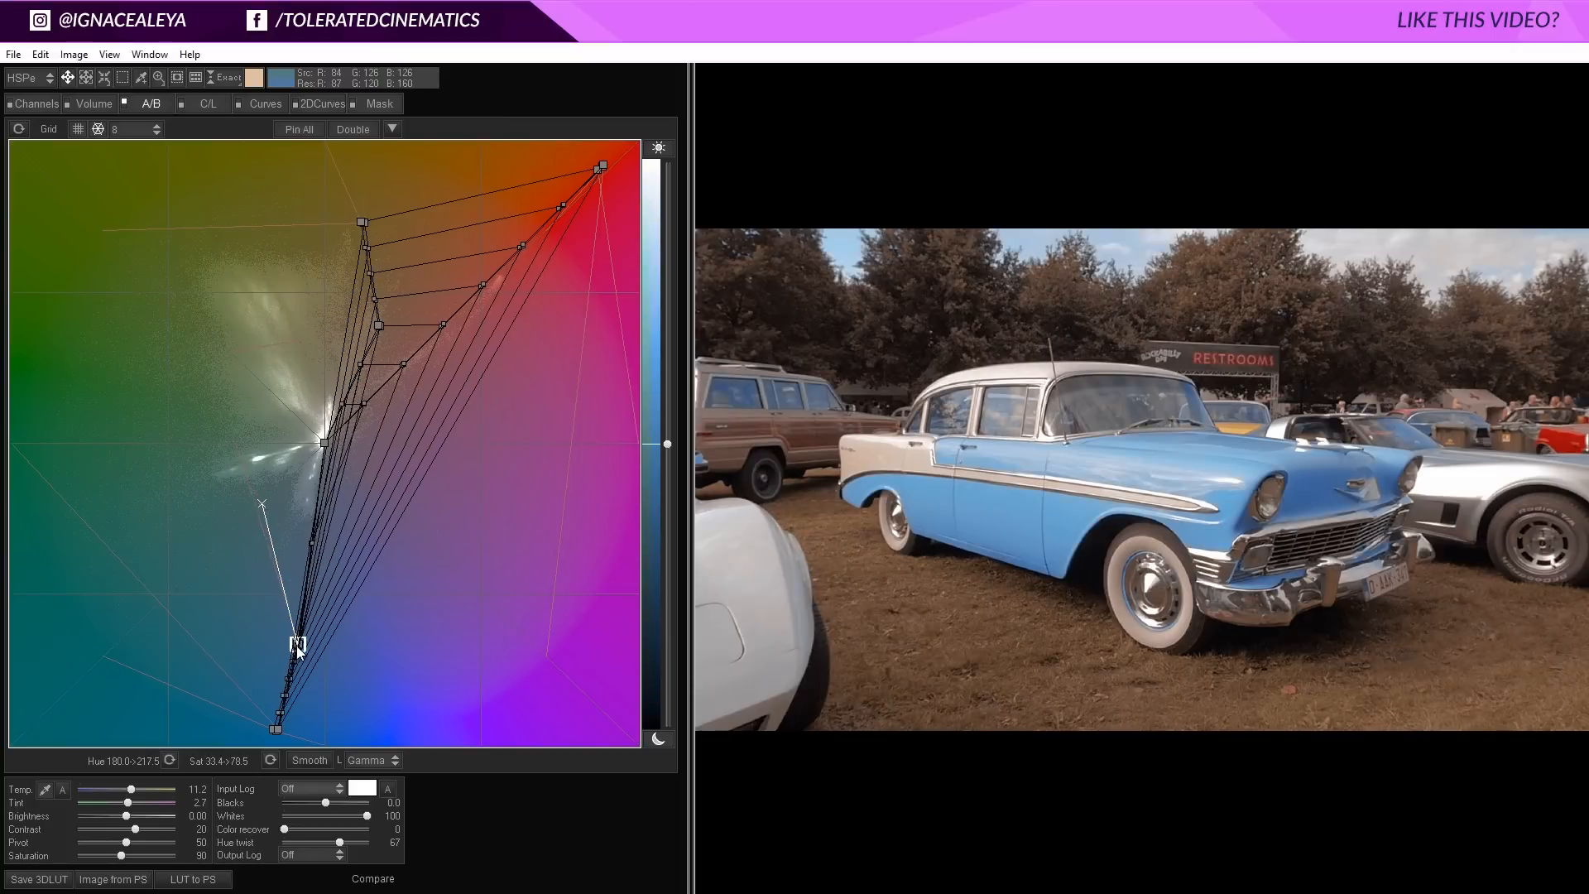
click(371, 879)
click(371, 878)
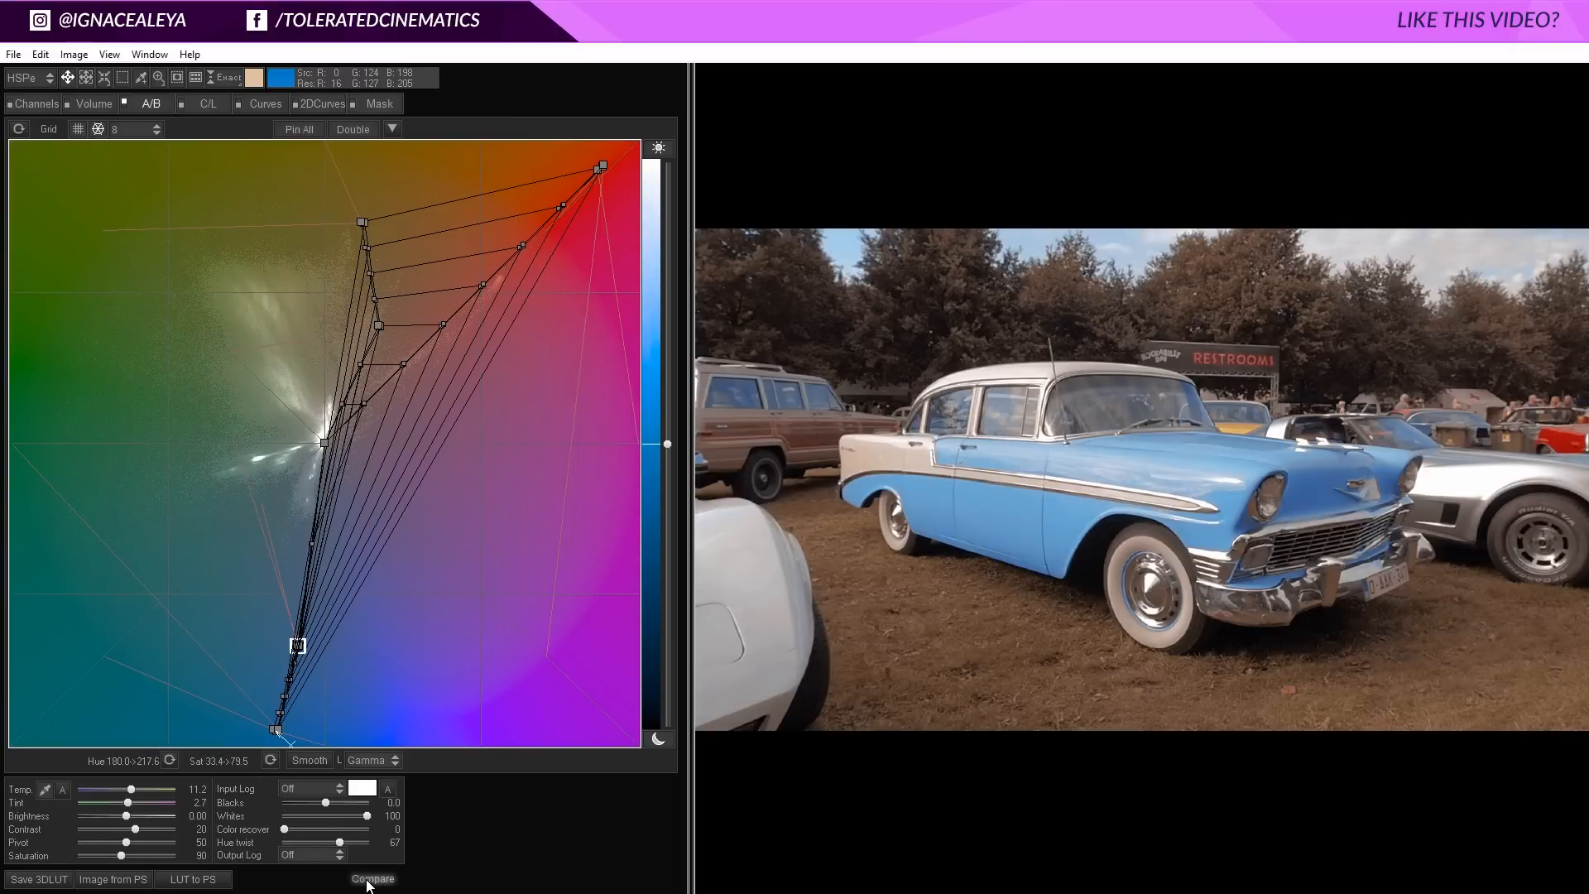
Save the blue car grade as a .cube 3D LUT named Baby Blue.
click(46, 879)
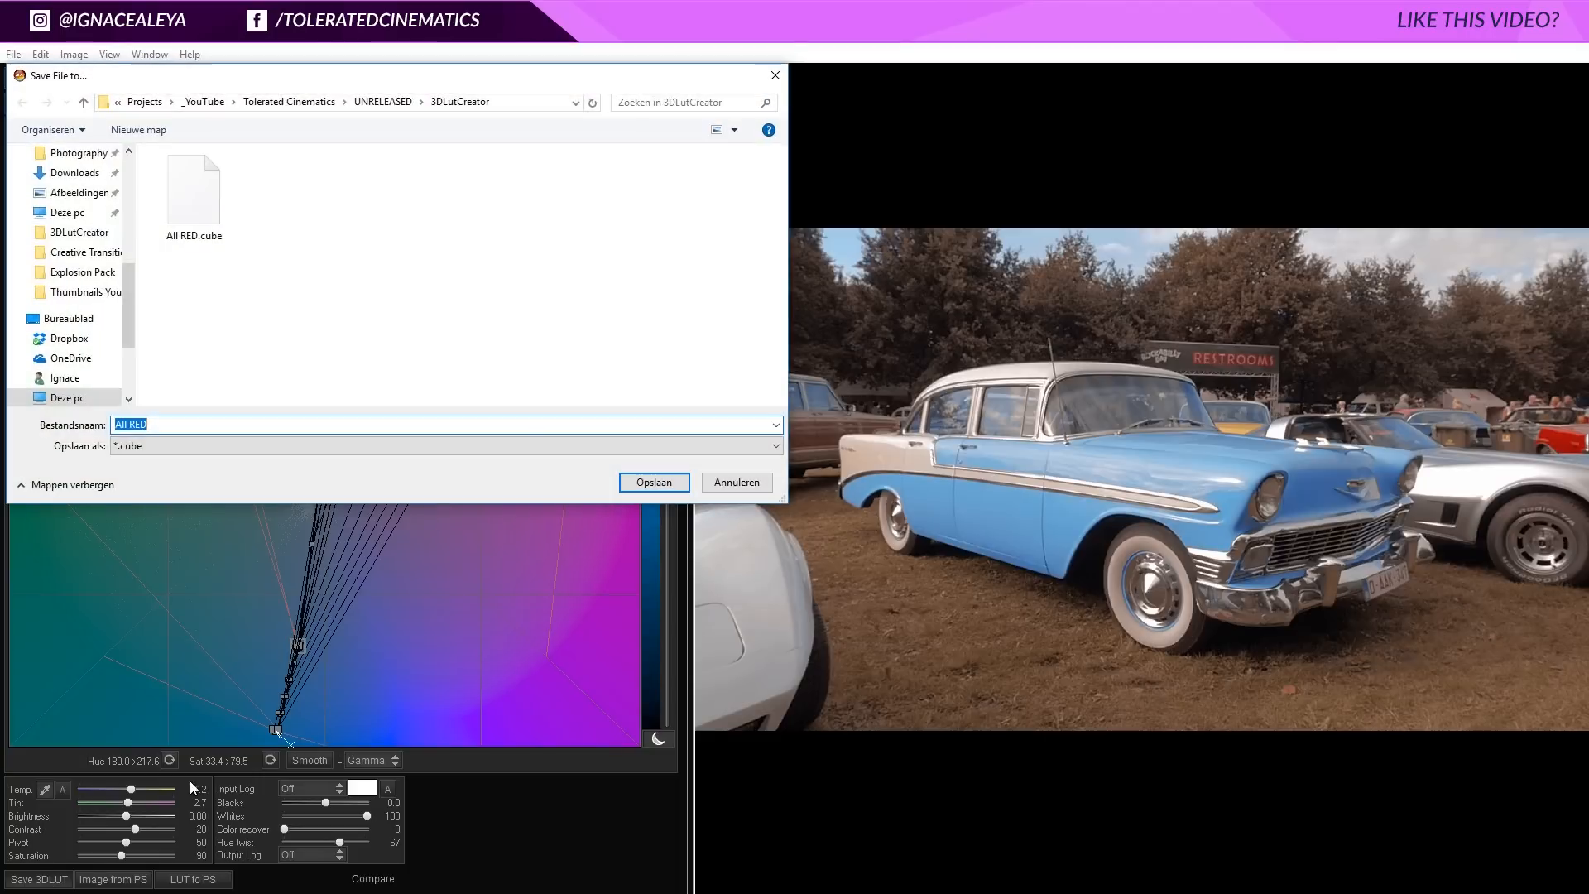
text(Baby Blue)
key(Return)
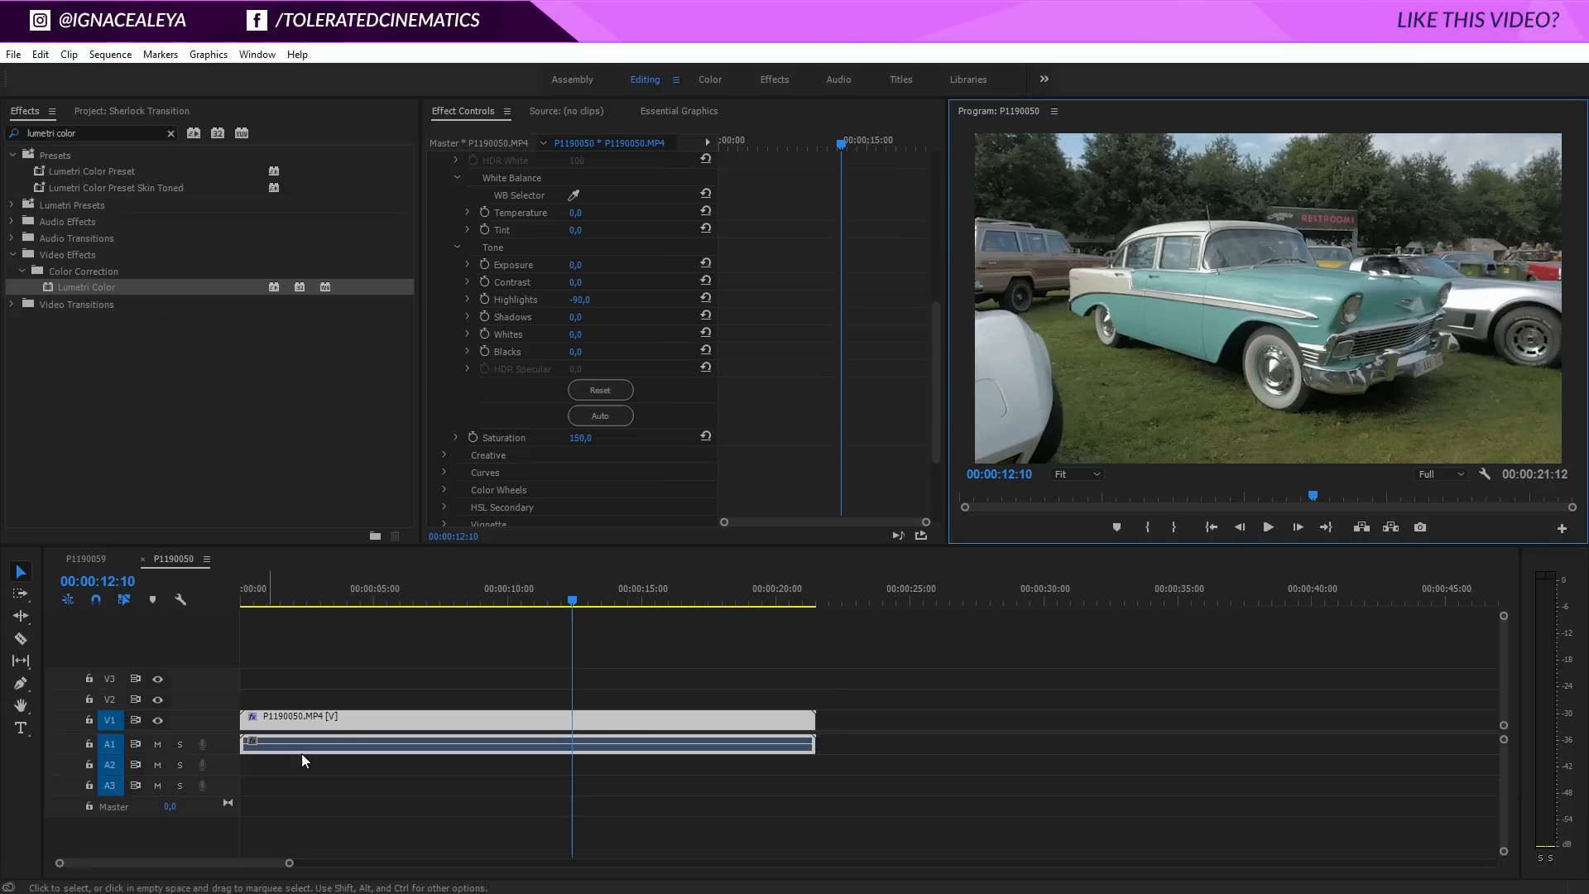
In Premiere Pro, load the Baby Blue LUT as the Lumetri Creative look on the P1190050 clip.
click(449, 455)
click(604, 490)
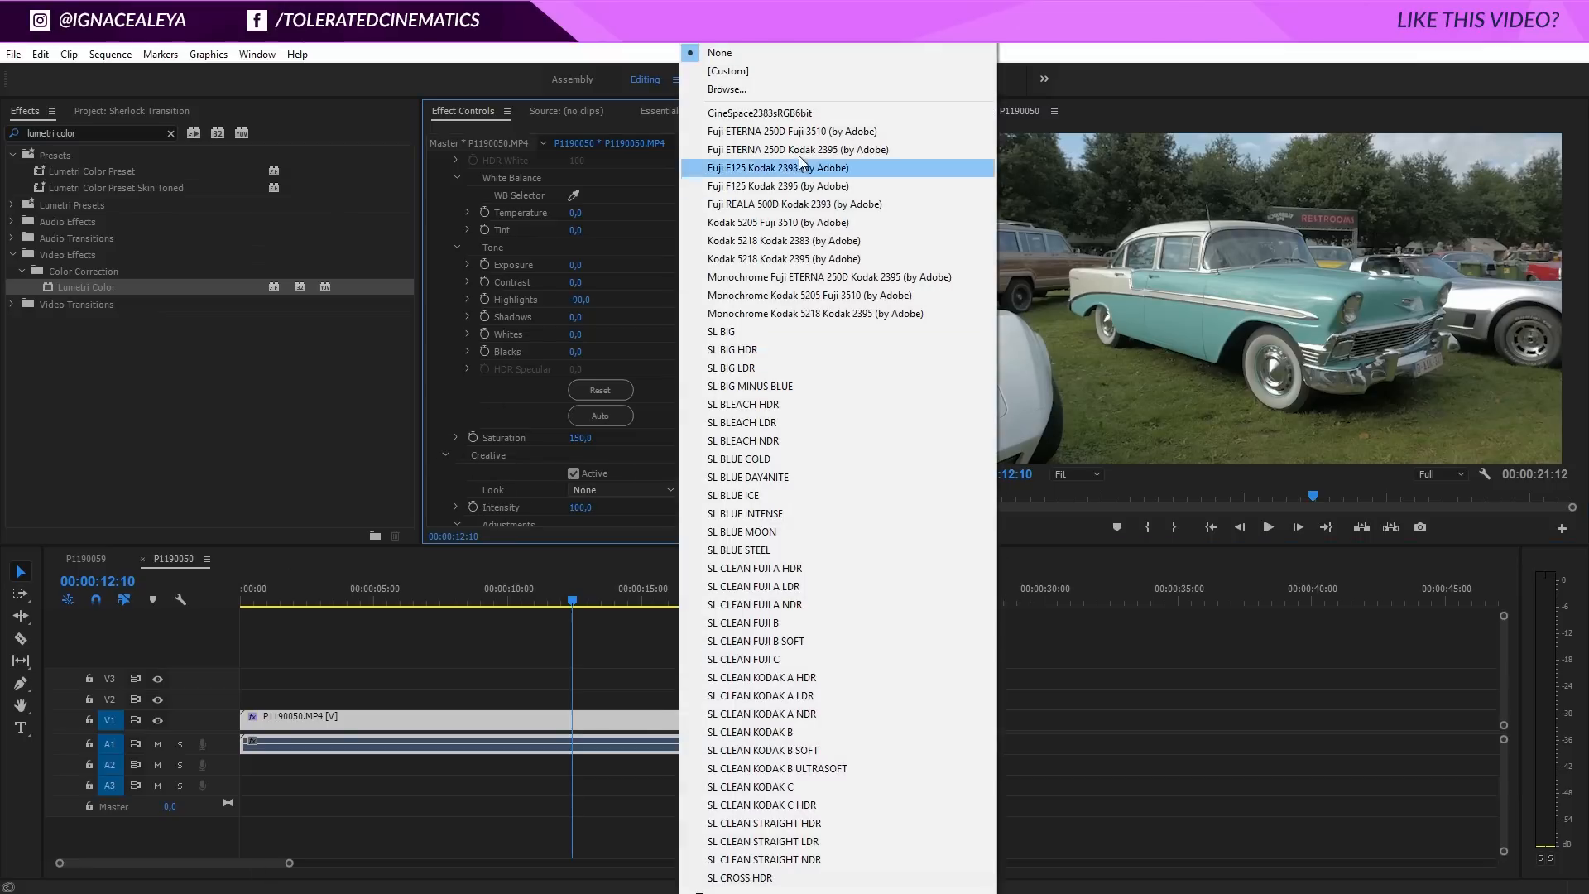
click(814, 94)
double_click(266, 195)
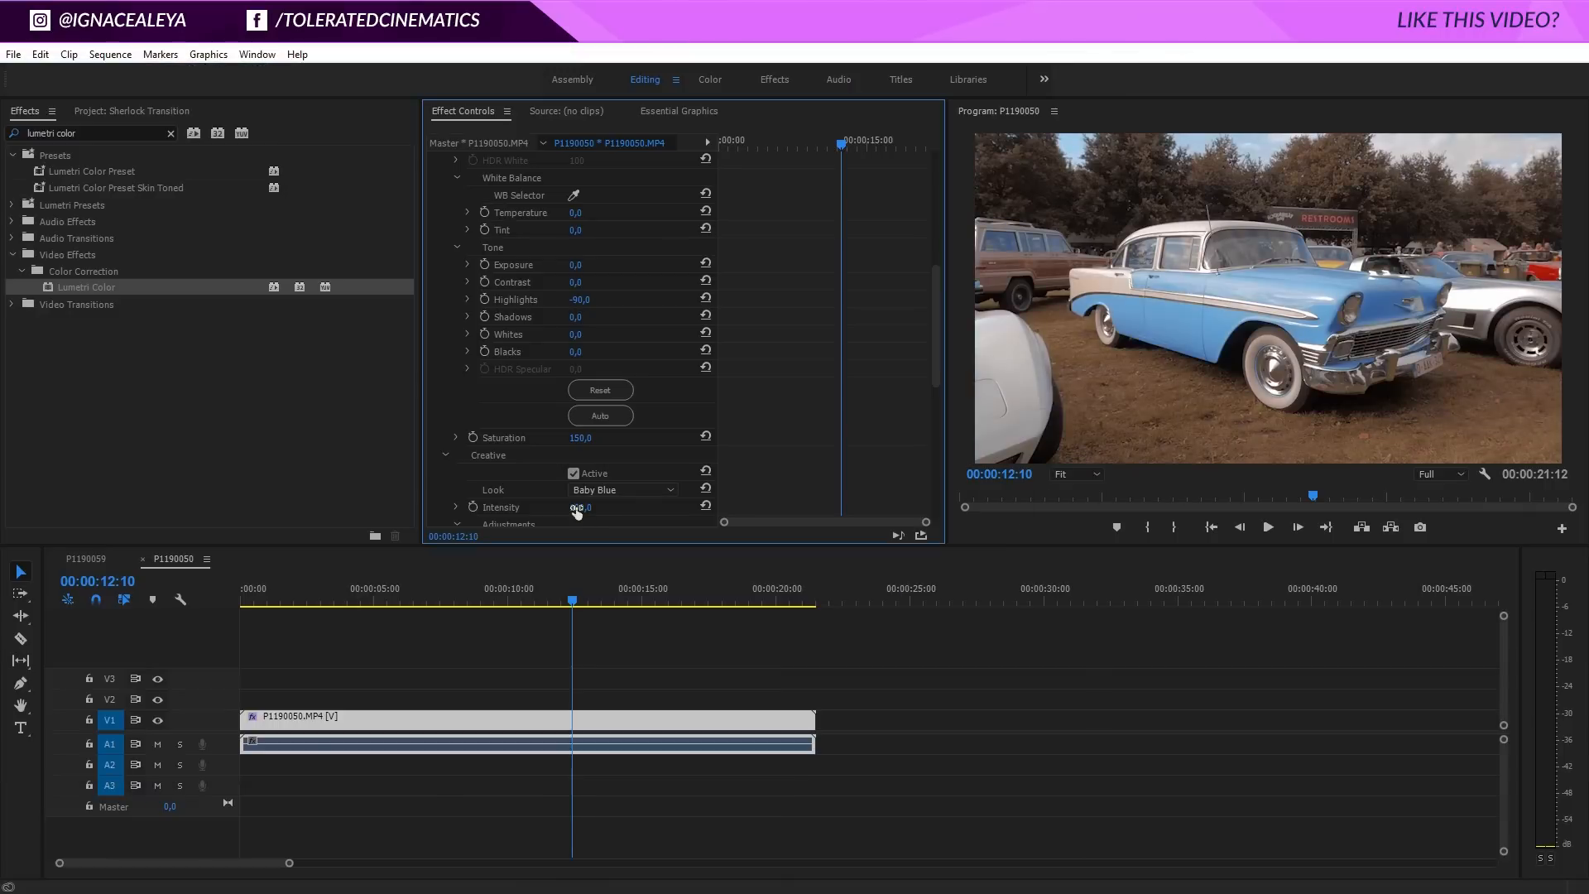